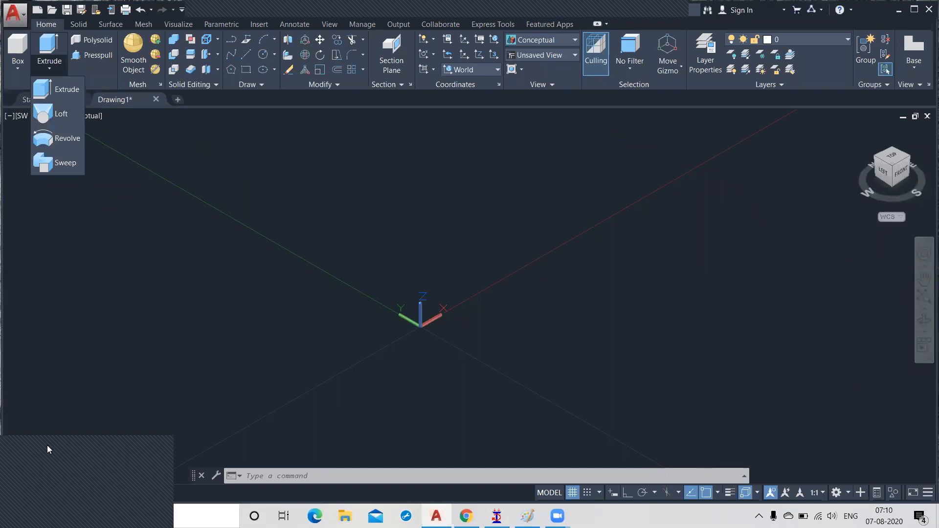
# - Switch to Paint and clear the old stacked-rectangle sketch from the canvas
pyautogui.click(527, 516)
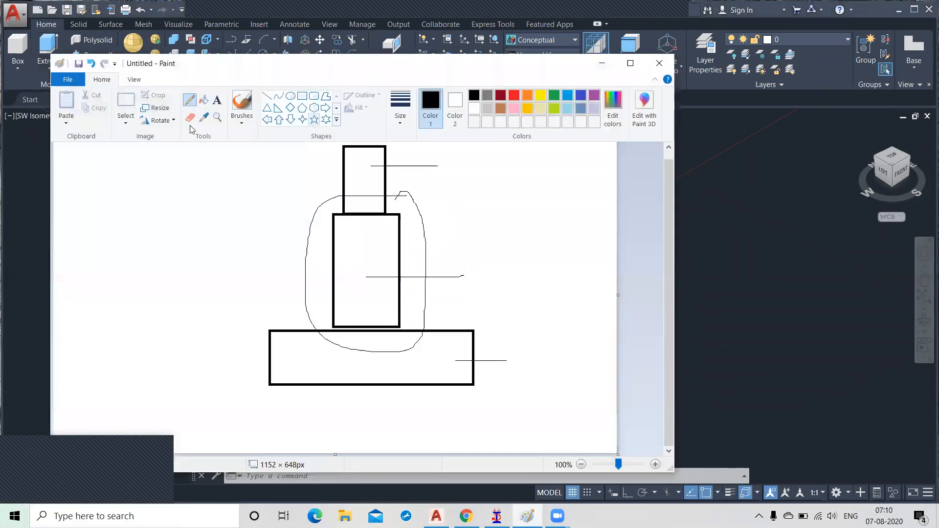
pyautogui.click(125, 102)
pyautogui.moveTo(210, 148)
pyautogui.mouseDown()
pyautogui.moveTo(392, 294)
pyautogui.moveTo(525, 434)
pyautogui.mouseUp()
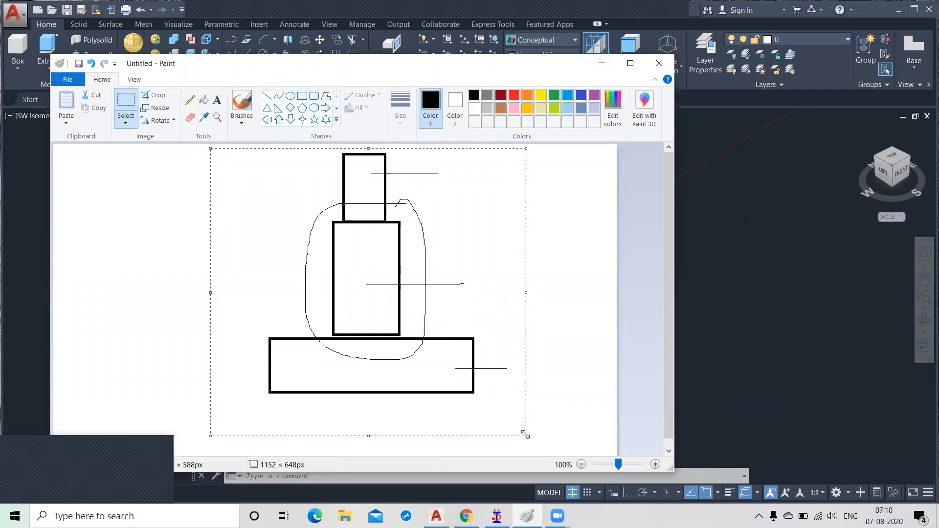
pyautogui.press('Delete')
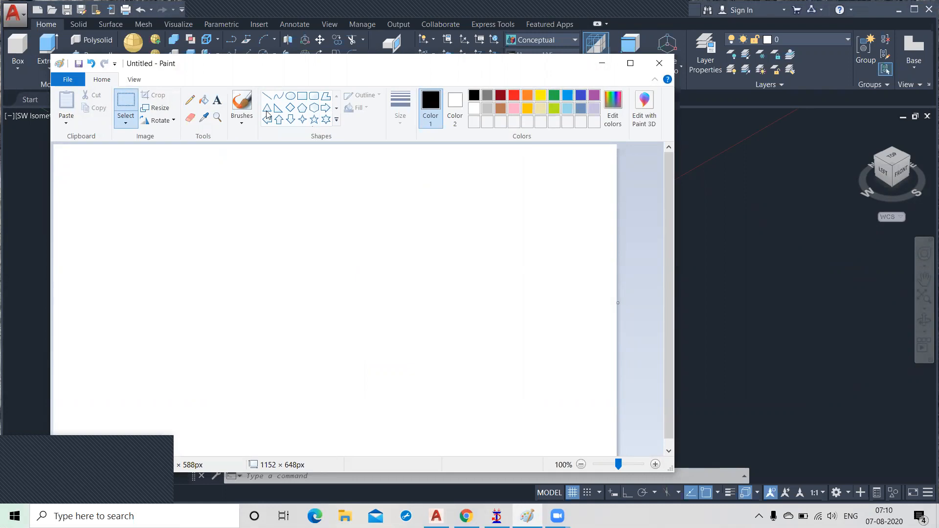
# - Sketch a freehand bottle outline with a flared base, straight body, tapered shoulder and narrow neck using the Pencil tool
pyautogui.click(291, 97)
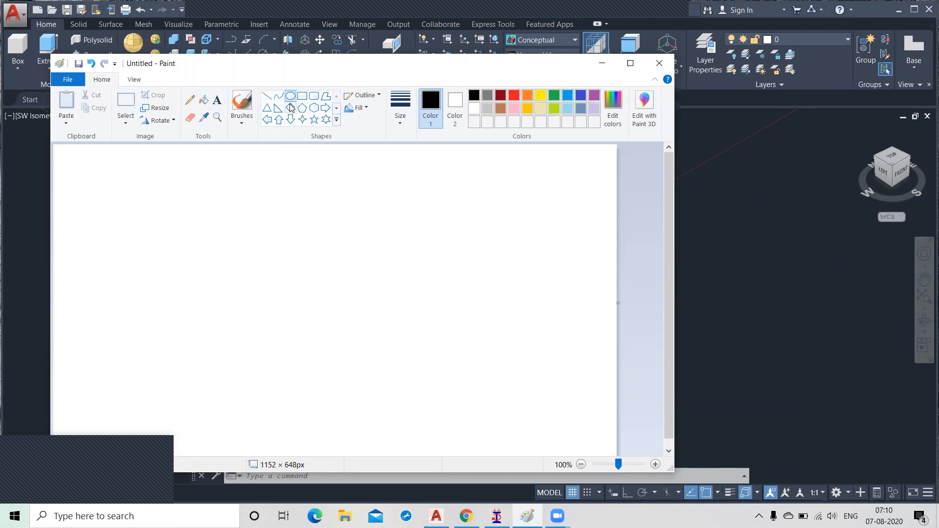
pyautogui.click(190, 100)
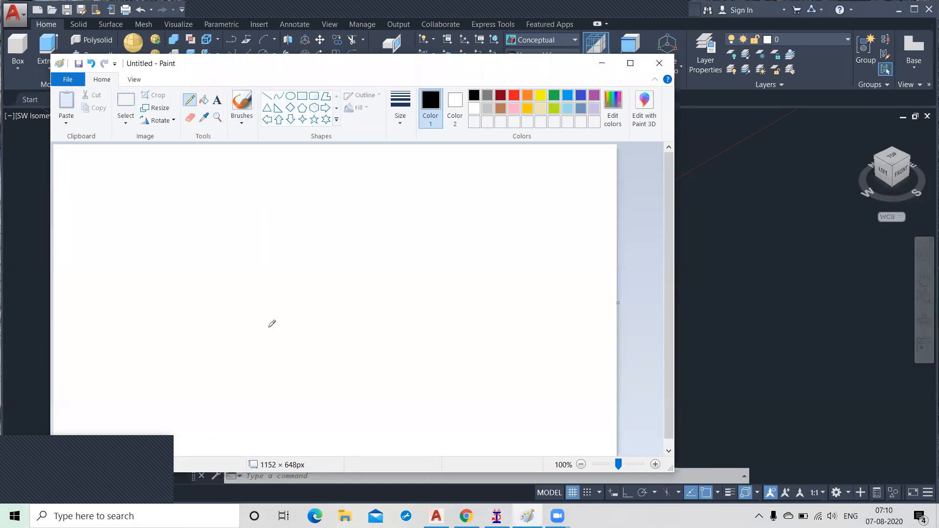
pyautogui.moveTo(268, 239)
pyautogui.mouseDown()
pyautogui.moveTo(276, 376)
pyautogui.moveTo(337, 390)
pyautogui.mouseUp()
pyautogui.moveTo(346, 236)
pyautogui.mouseDown()
pyautogui.moveTo(329, 369)
pyautogui.moveTo(342, 392)
pyautogui.mouseUp()
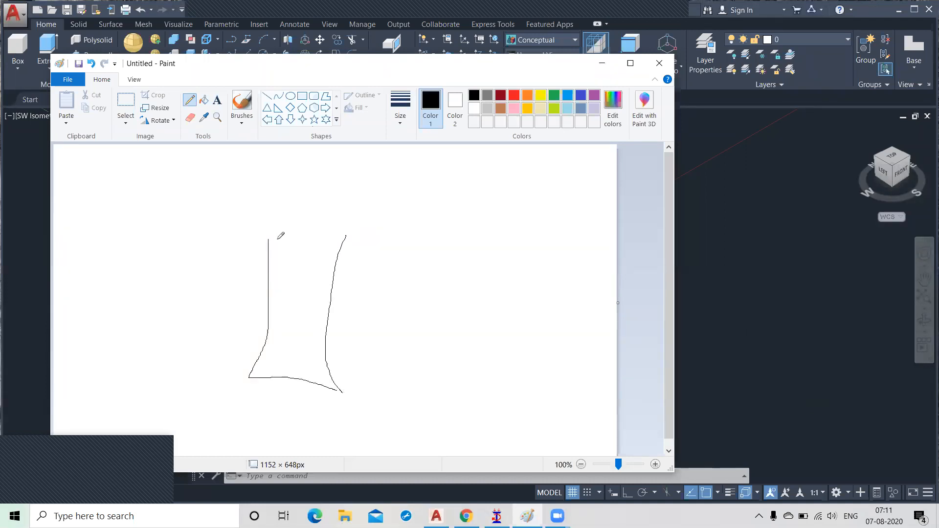
pyautogui.moveTo(268, 241); pyautogui.dragTo(297, 187)
pyautogui.moveTo(325, 171); pyautogui.dragTo(346, 236)
pyautogui.moveTo(298, 188); pyautogui.dragTo(300, 171)
# - Draw five roughly horizontal level lines across the bottle at the base, lower body, shoulder, neck and top
pyautogui.moveTo(177, 370); pyautogui.dragTo(433, 395)
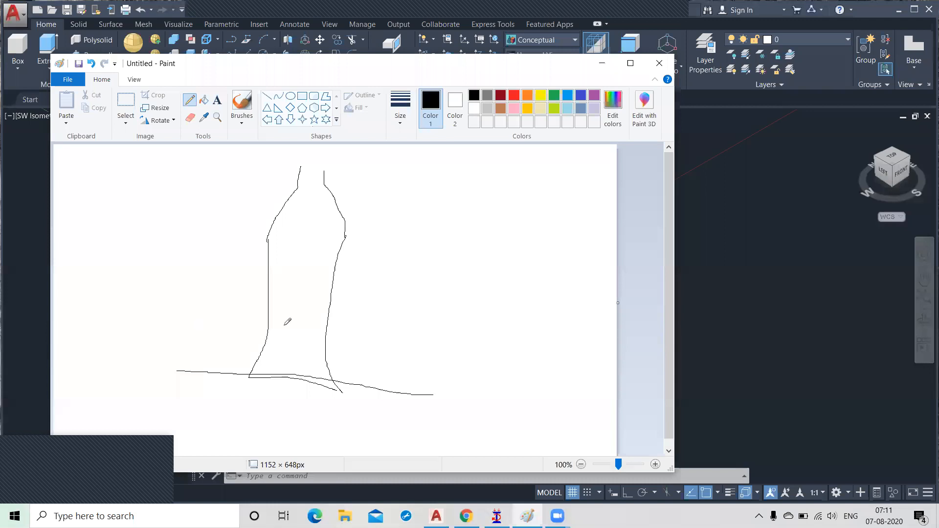
pyautogui.moveTo(196, 327); pyautogui.dragTo(422, 326)
pyautogui.moveTo(214, 234); pyautogui.dragTo(443, 250)
pyautogui.moveTo(228, 181); pyautogui.dragTo(414, 199)
pyautogui.moveTo(278, 159); pyautogui.dragTo(343, 174)
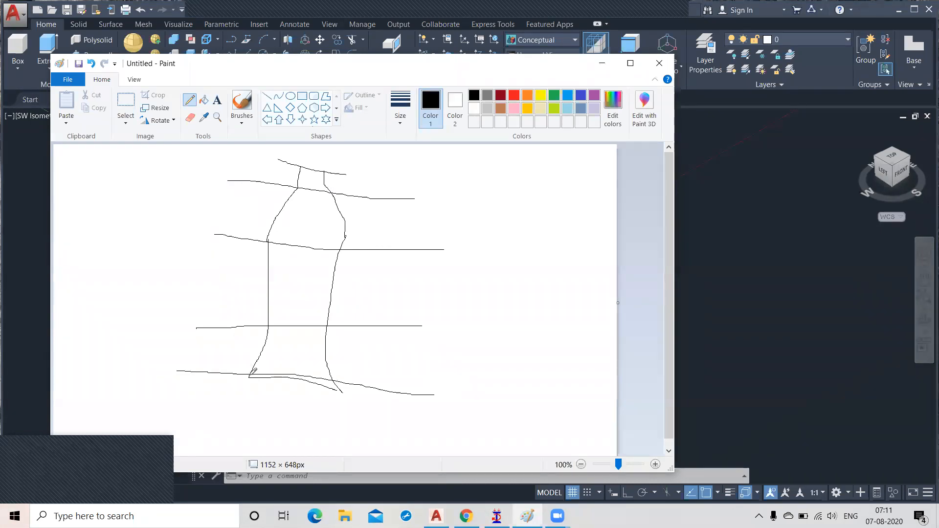
# - Mark the base width, the overall height and the height of each bottle section with dimension lines
pyautogui.moveTo(249, 384)
pyautogui.mouseDown()
pyautogui.moveTo(249, 397)
pyautogui.moveTo(357, 402)
pyautogui.moveTo(343, 414)
pyautogui.mouseUp()
pyautogui.moveTo(450, 162)
pyautogui.mouseDown()
pyautogui.moveTo(488, 159)
pyautogui.moveTo(469, 251)
pyautogui.moveTo(465, 417)
pyautogui.moveTo(478, 417)
pyautogui.mouseUp()
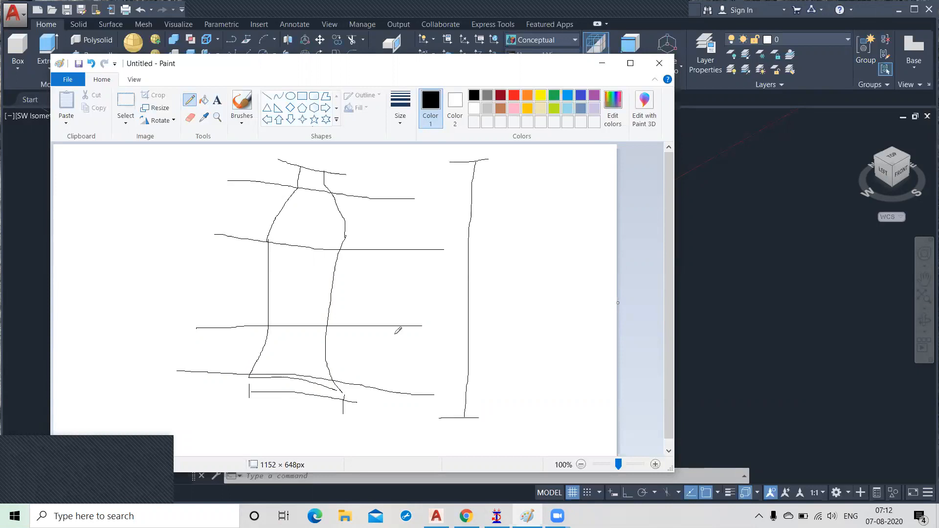
pyautogui.moveTo(425, 328); pyautogui.dragTo(419, 389)
pyautogui.moveTo(417, 266); pyautogui.dragTo(417, 255)
pyautogui.moveTo(417, 267); pyautogui.dragTo(413, 317)
pyautogui.moveTo(416, 210); pyautogui.dragTo(419, 239)
pyautogui.moveTo(413, 168); pyautogui.dragTo(414, 190)
# - Write the width values beside the bottle's levels, with 20 at the base, 15 just above it and 8 at the top
pyautogui.moveTo(272, 405)
pyautogui.mouseDown()
pyautogui.moveTo(289, 430)
pyautogui.moveTo(304, 413)
pyautogui.moveTo(292, 409)
pyautogui.mouseUp()
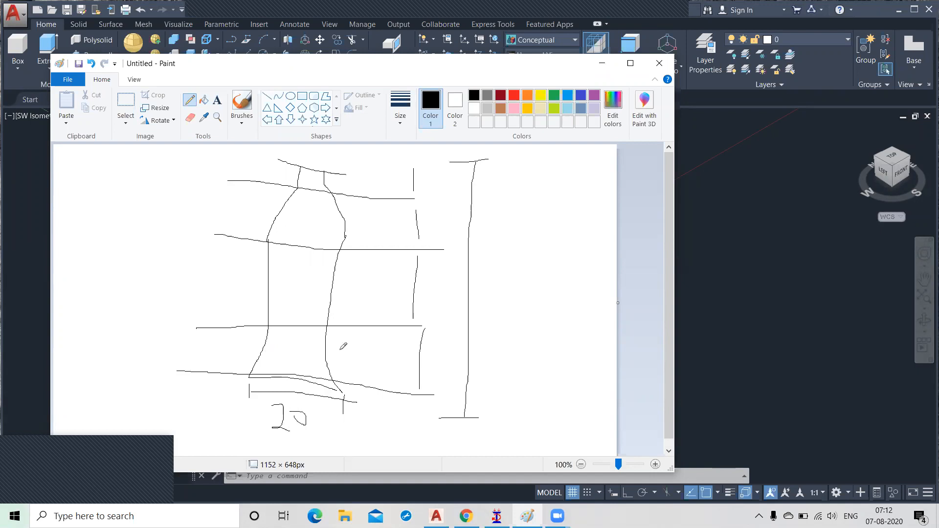
pyautogui.moveTo(342, 338)
pyautogui.mouseDown()
pyautogui.moveTo(350, 358)
pyautogui.moveTo(360, 335)
pyautogui.mouseUp()
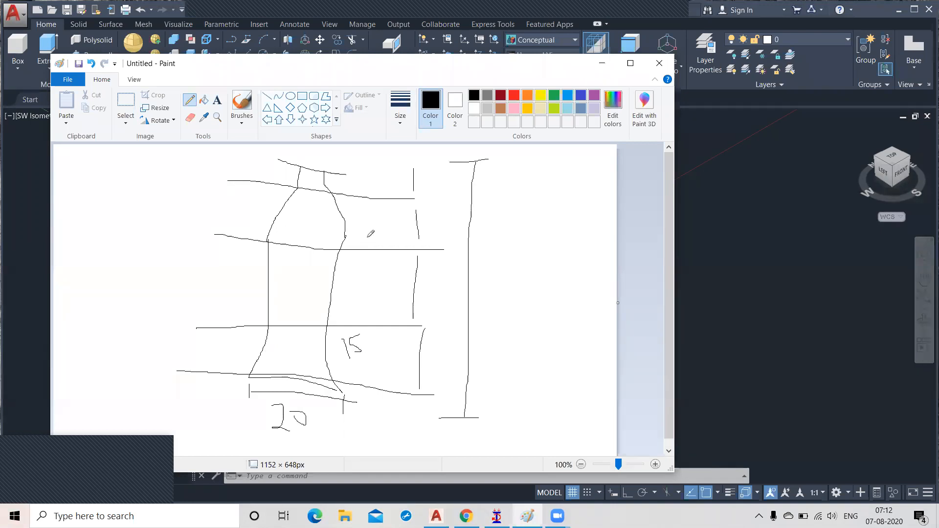
pyautogui.moveTo(367, 237)
pyautogui.mouseDown()
pyautogui.moveTo(375, 259)
pyautogui.moveTo(384, 244)
pyautogui.moveTo(376, 247)
pyautogui.mouseUp()
pyautogui.click(364, 186)
pyautogui.moveTo(363, 186)
pyautogui.mouseDown()
pyautogui.moveTo(370, 198)
pyautogui.moveTo(382, 198)
pyautogui.moveTo(362, 190)
pyautogui.moveTo(385, 191)
pyautogui.mouseUp()
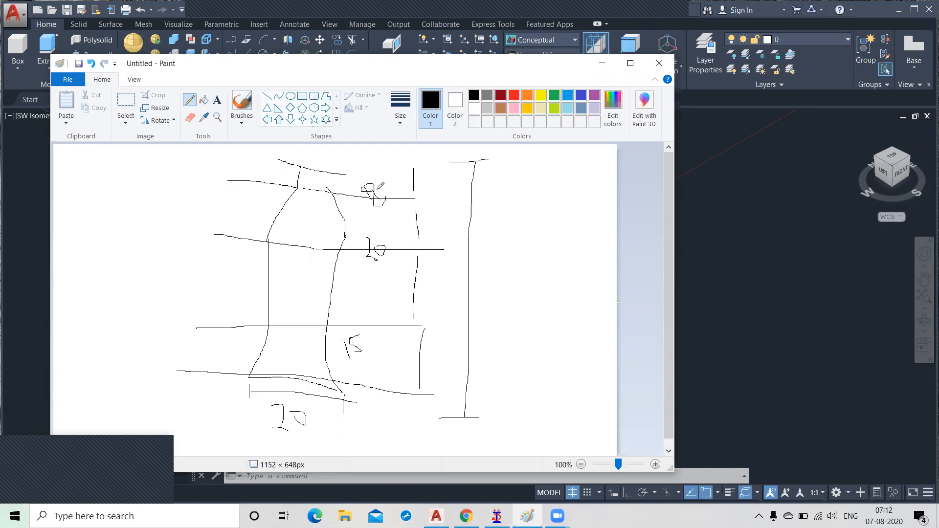
pyautogui.moveTo(382, 157)
pyautogui.mouseDown()
pyautogui.moveTo(385, 171)
pyautogui.moveTo(378, 159)
pyautogui.mouseUp()
# - Write the heights beside the bottle, with 100 overall and 15 and 5 for the two uppermost sections, and overwrite the two lower section heights
pyautogui.moveTo(422, 369)
pyautogui.mouseDown()
pyautogui.moveTo(438, 356)
pyautogui.moveTo(445, 381)
pyautogui.moveTo(443, 366)
pyautogui.mouseUp()
pyautogui.moveTo(428, 275)
pyautogui.mouseDown()
pyautogui.moveTo(443, 313)
pyautogui.moveTo(449, 298)
pyautogui.mouseUp()
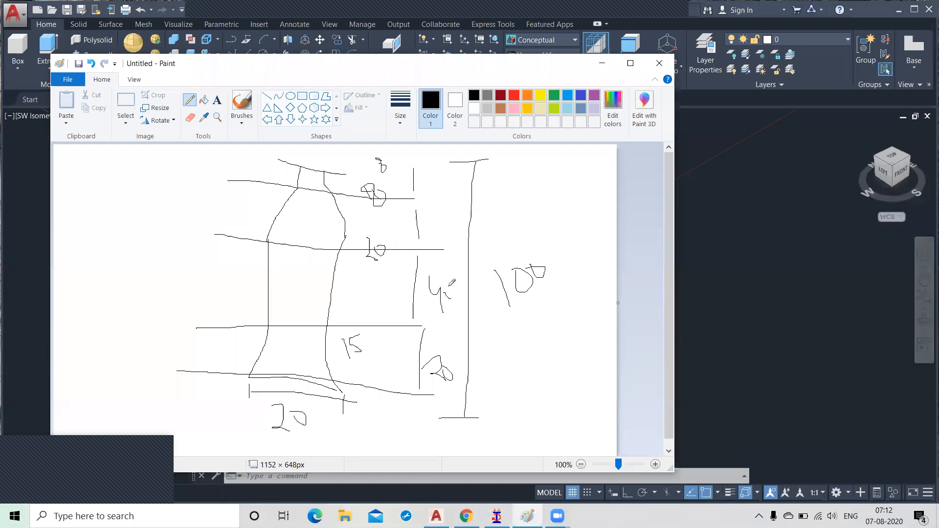
pyautogui.moveTo(455, 231)
pyautogui.mouseDown()
pyautogui.moveTo(447, 235)
pyautogui.moveTo(455, 218)
pyautogui.mouseUp()
pyautogui.moveTo(423, 367)
pyautogui.mouseDown()
pyautogui.moveTo(431, 374)
pyautogui.moveTo(418, 380)
pyautogui.mouseUp()
pyautogui.moveTo(436, 301)
pyautogui.mouseDown()
pyautogui.moveTo(416, 283)
pyautogui.moveTo(449, 316)
pyautogui.moveTo(444, 290)
pyautogui.moveTo(453, 284)
pyautogui.moveTo(447, 293)
pyautogui.mouseUp()
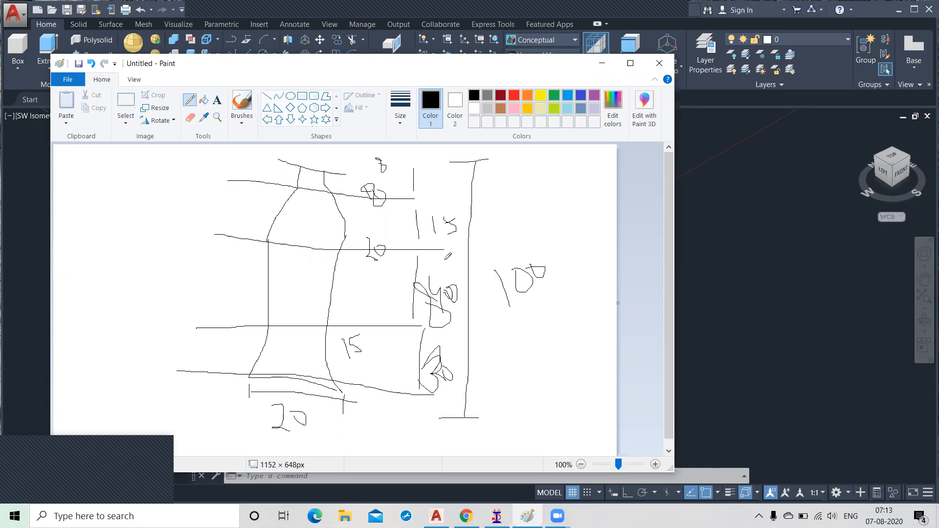
pyautogui.moveTo(438, 174)
pyautogui.mouseDown()
pyautogui.moveTo(444, 190)
pyautogui.moveTo(443, 167)
pyautogui.mouseUp()
# - Return to AutoCAD and draw a circle with a diameter of 20 near the origin
pyautogui.click(602, 62)
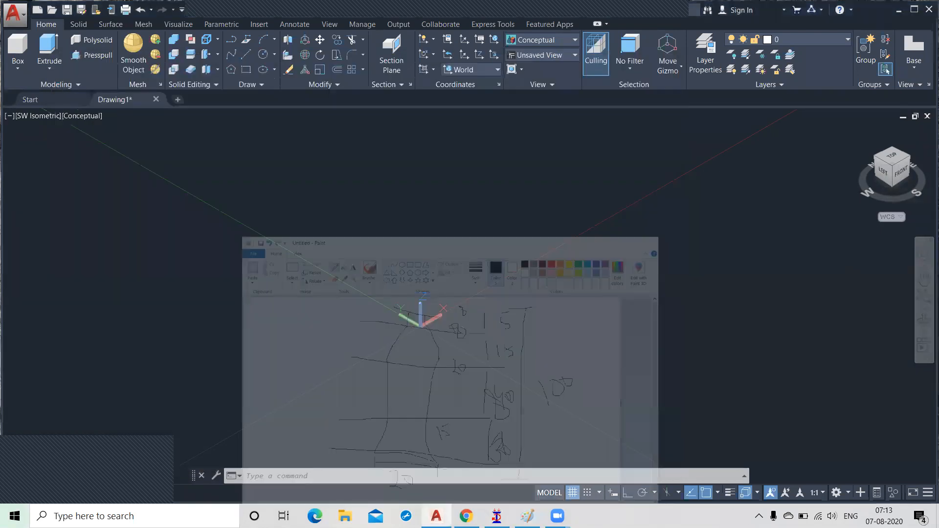
pyautogui.moveTo(457, 259); pyautogui.dragTo(466, 303, button='middle')
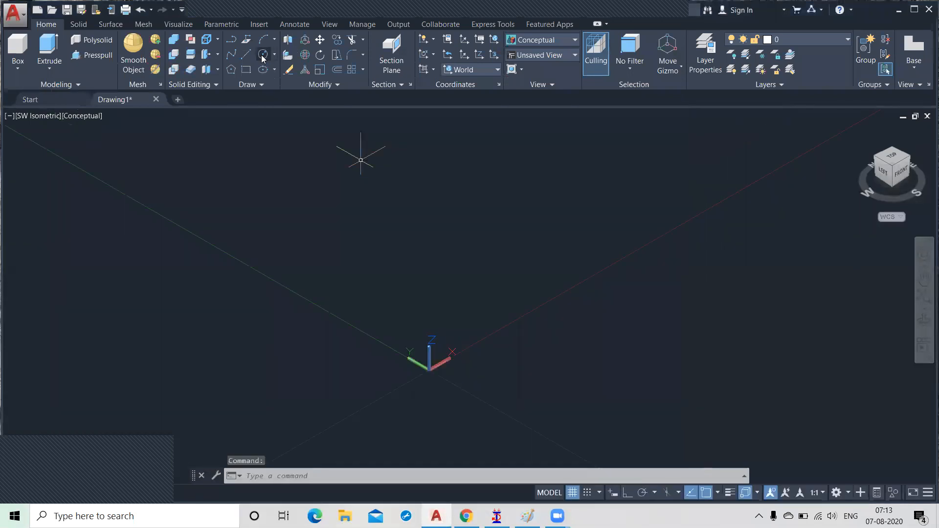
pyautogui.click(262, 55)
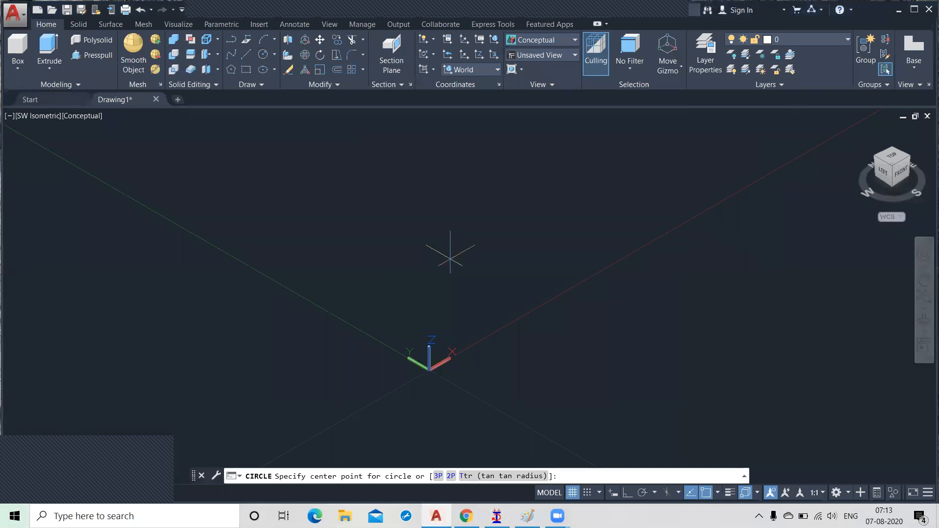
pyautogui.click(450, 260)
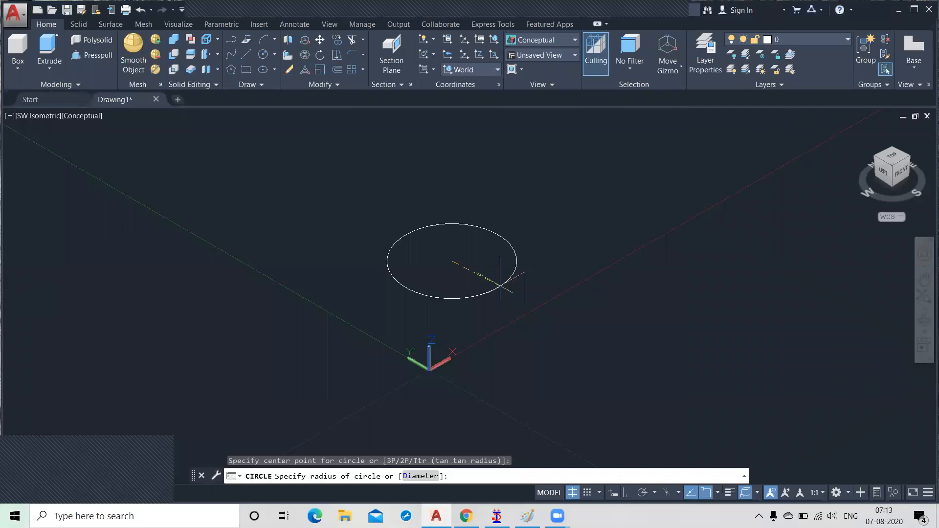
pyautogui.write('d')
pyautogui.press('Return')
pyautogui.write('20')
pyautogui.press('Return')
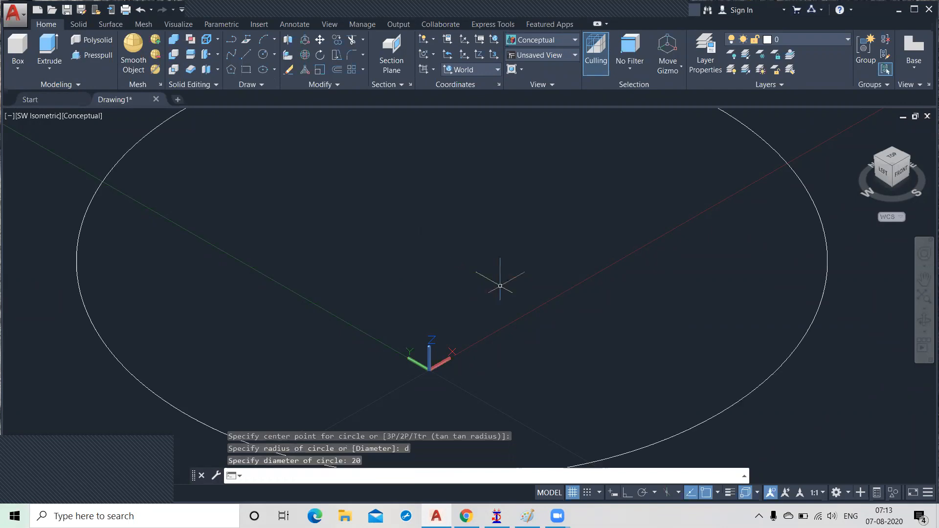
# - Draw a circle with a diameter of 15 concentric with the 20-diameter circle
pyautogui.scroll(-2, 500, 286)
pyautogui.scroll(-3, 499, 283)
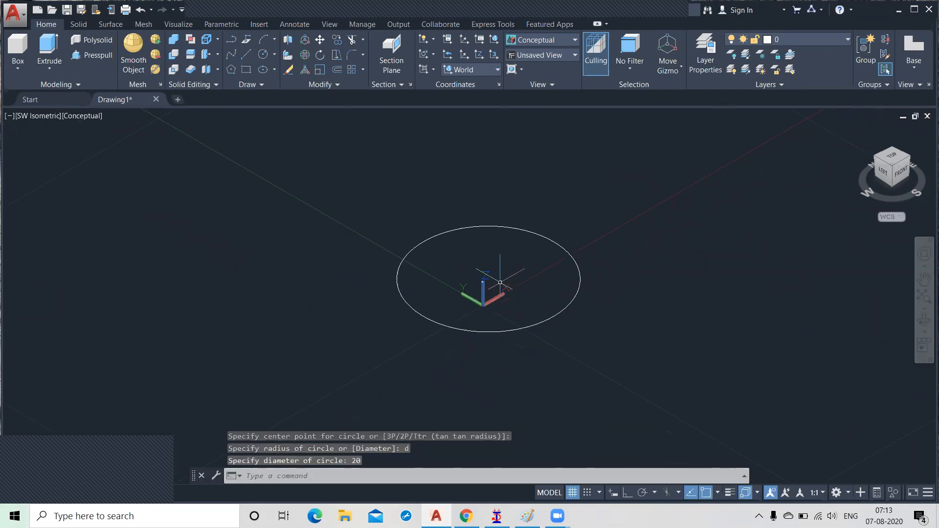
pyautogui.moveTo(500, 282); pyautogui.dragTo(473, 292, button='middle')
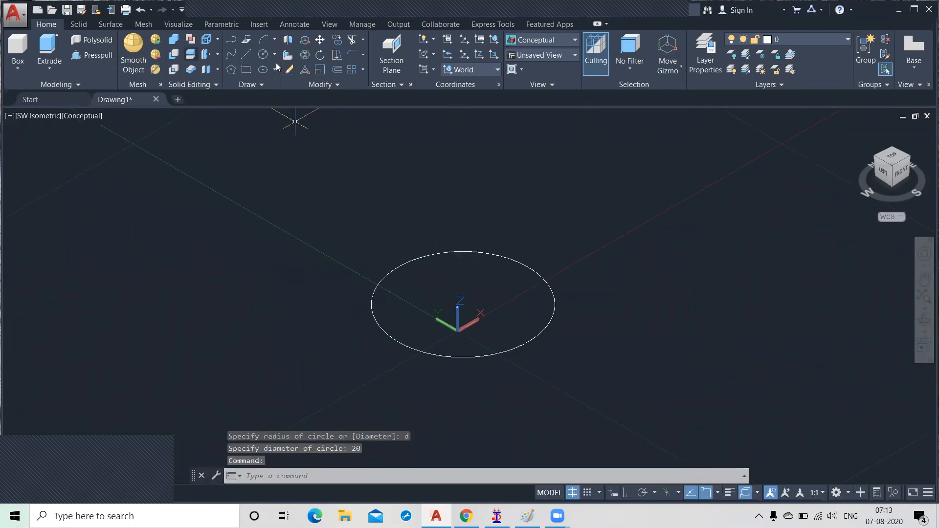
pyautogui.click(263, 56)
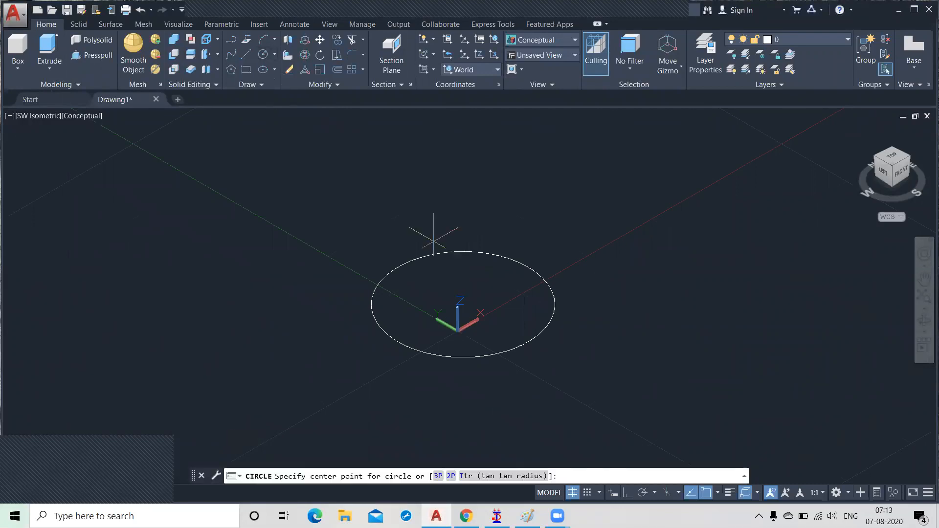
pyautogui.click(463, 304)
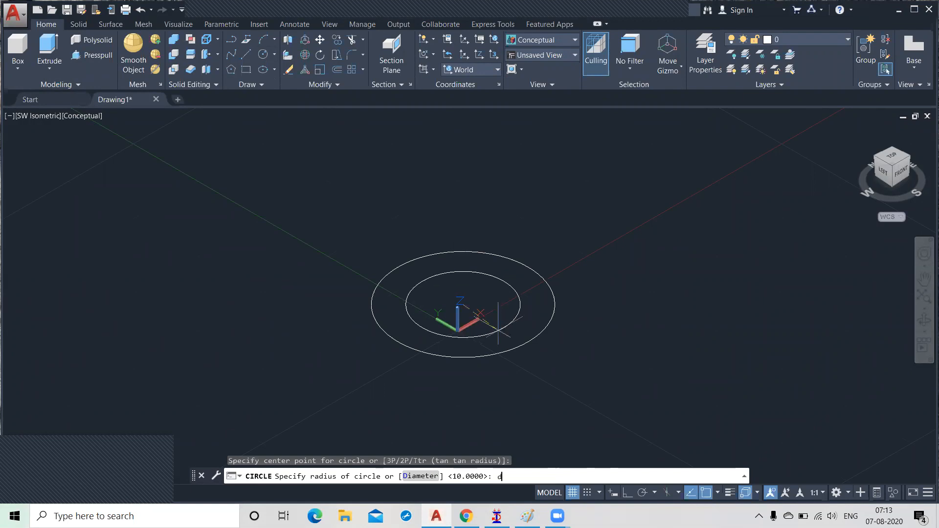
pyautogui.press('Return')
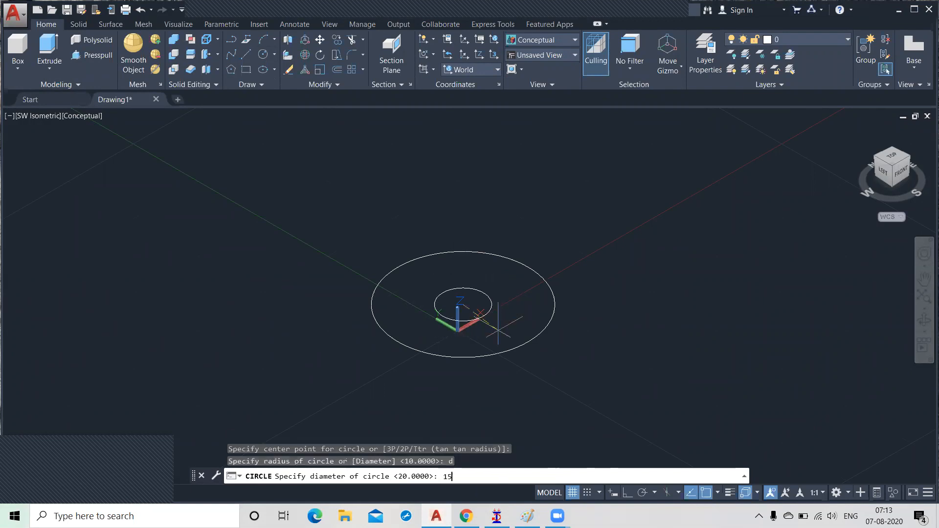
pyautogui.press('Return')
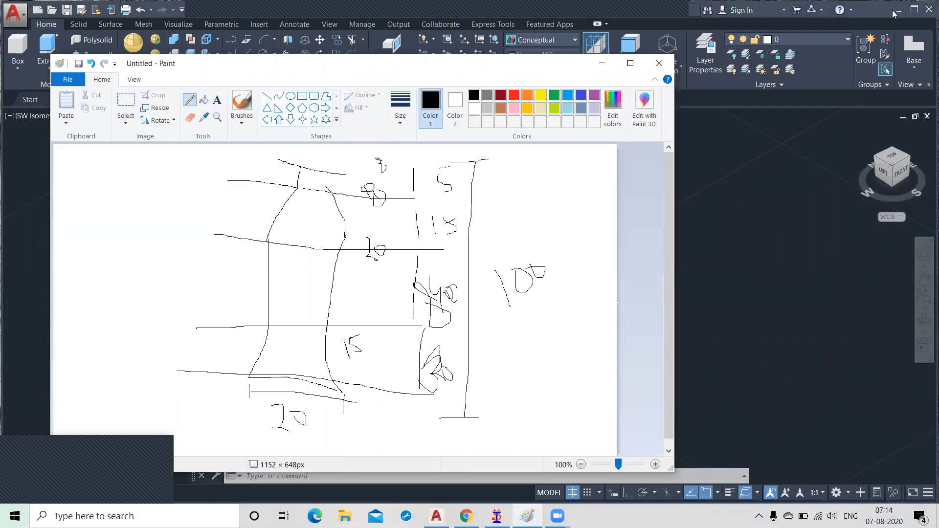
# - Minimize the Paint sketch and draw a third concentric circle with a diameter of 8
pyautogui.click(602, 64)
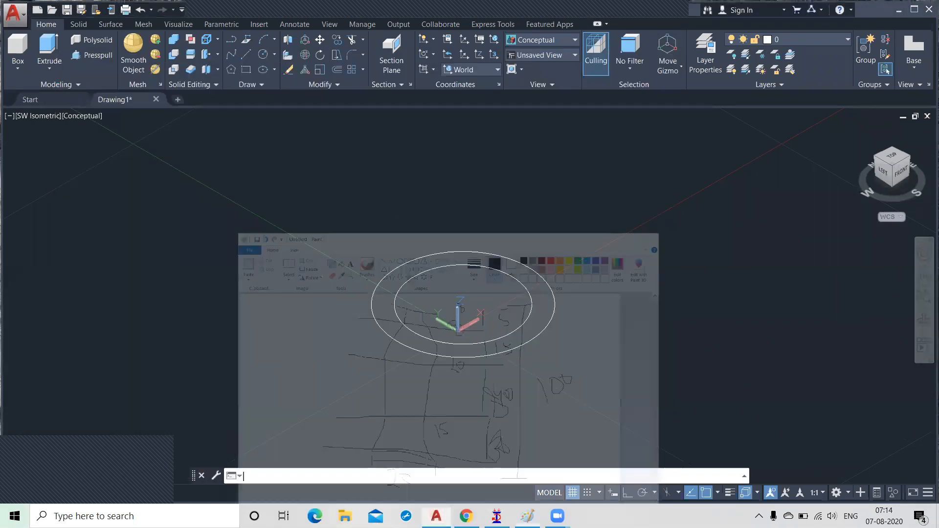
pyautogui.click(263, 54)
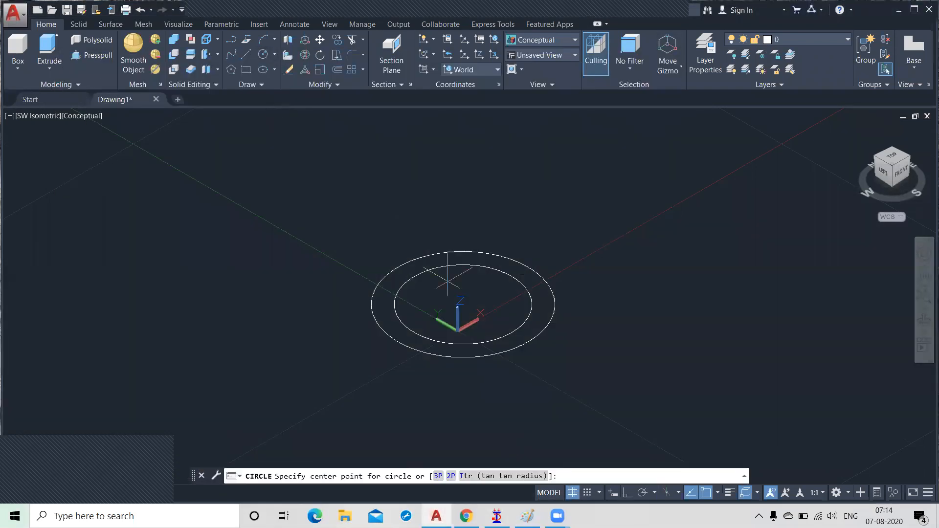
pyautogui.click(462, 304)
pyautogui.write('d')
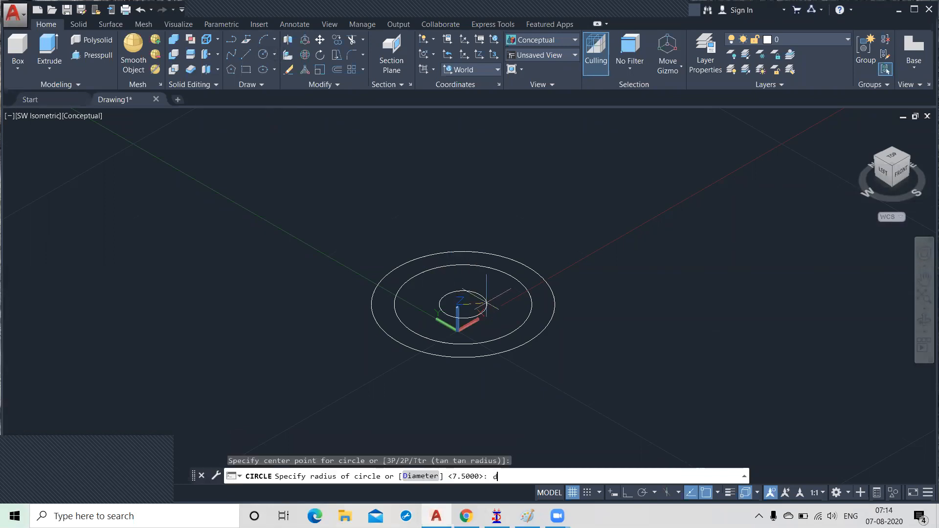
pyautogui.press('Return')
pyautogui.write('8')
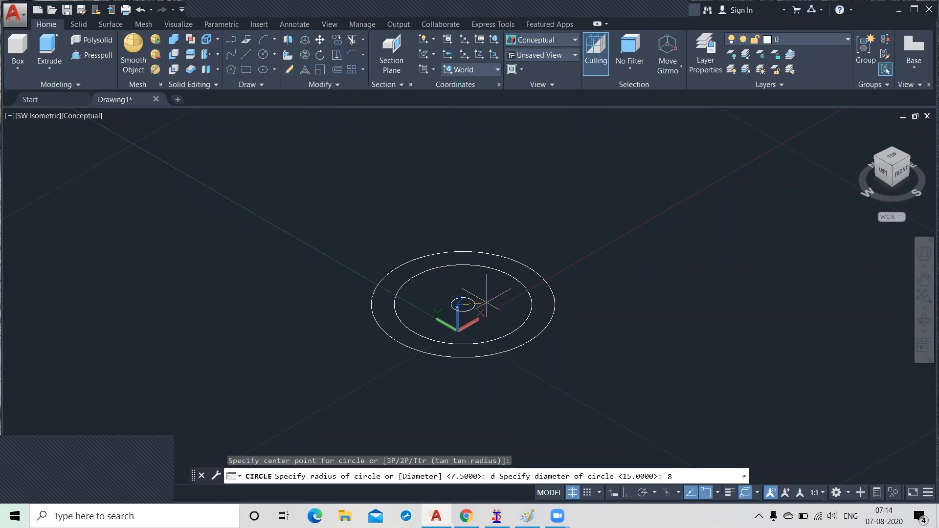
pyautogui.press('Return')
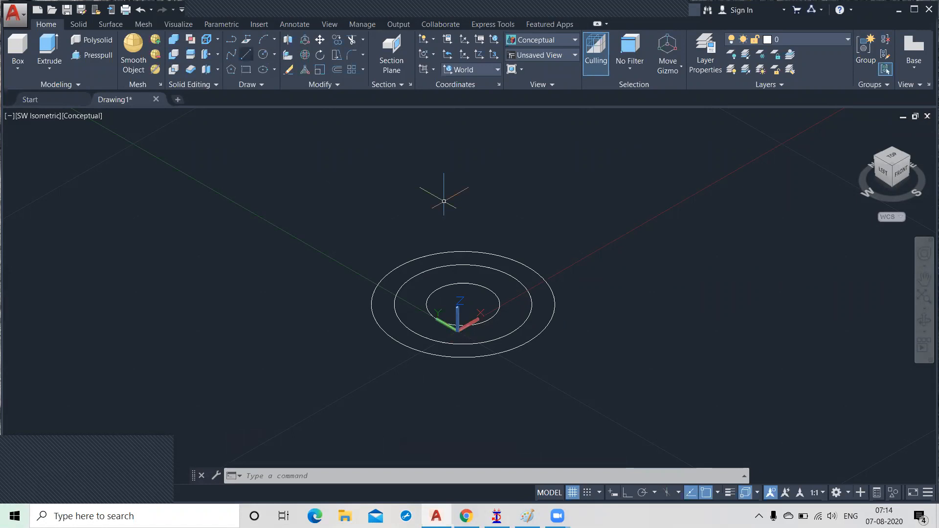
# - Draw a separate circle, defined by its diameter, behind the three concentric circles
pyautogui.press('Return')
pyautogui.moveTo(492, 191); pyautogui.dragTo(492, 223, button='middle')
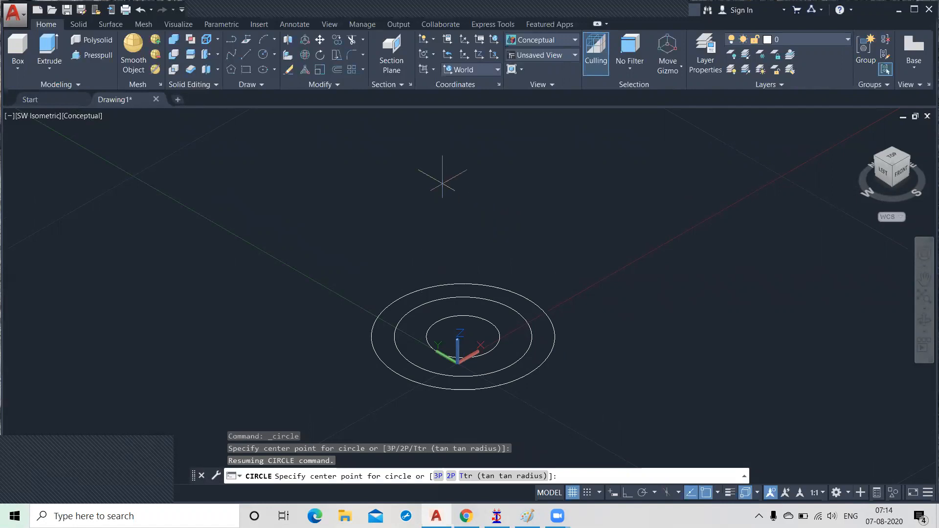
pyautogui.click(441, 183)
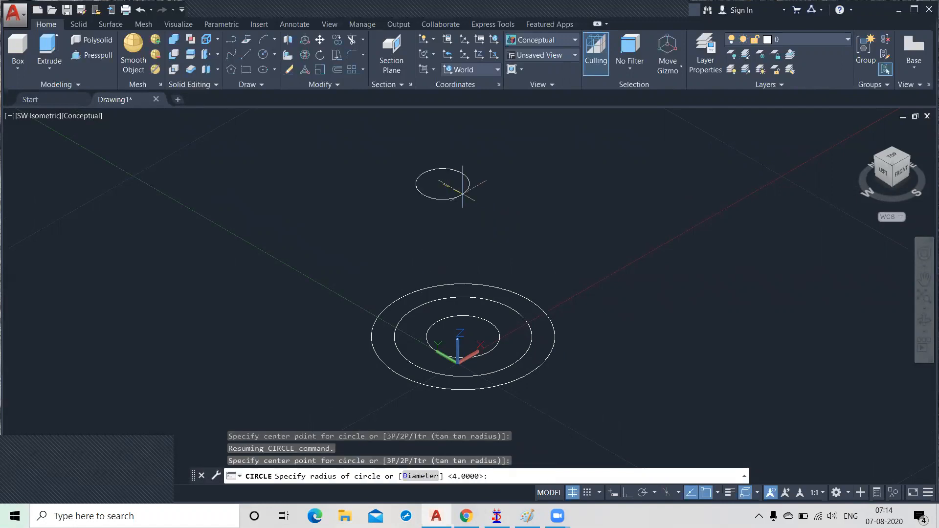
pyautogui.press('Return')
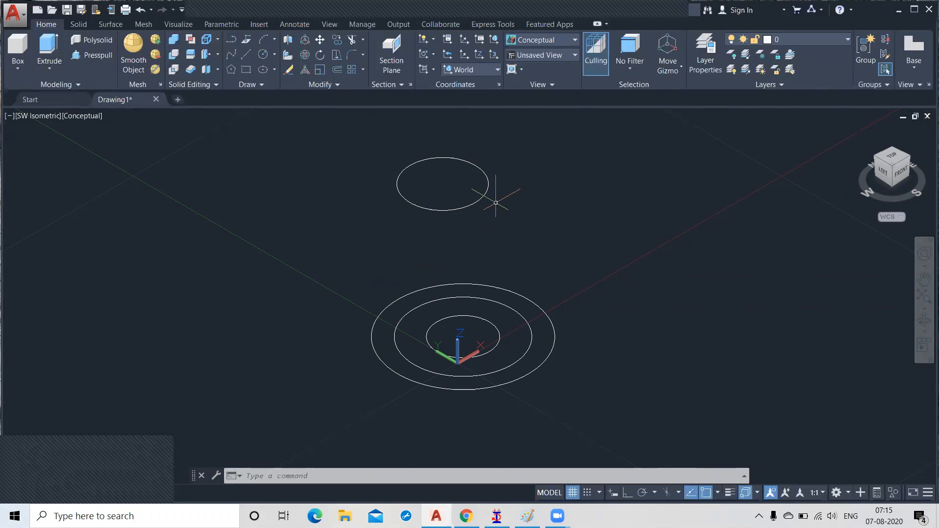
# - Check the circles in the front view and return to an isometric view
pyautogui.click(902, 174)
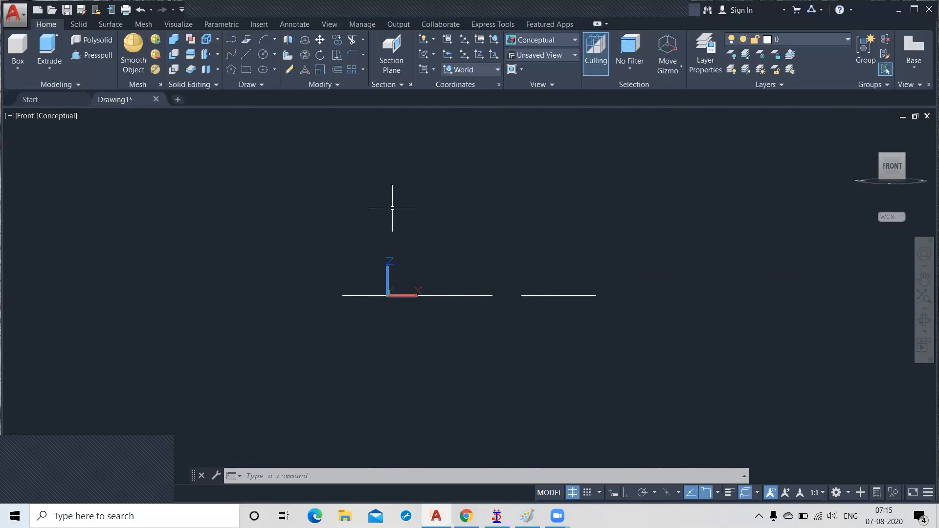
pyautogui.click(859, 130)
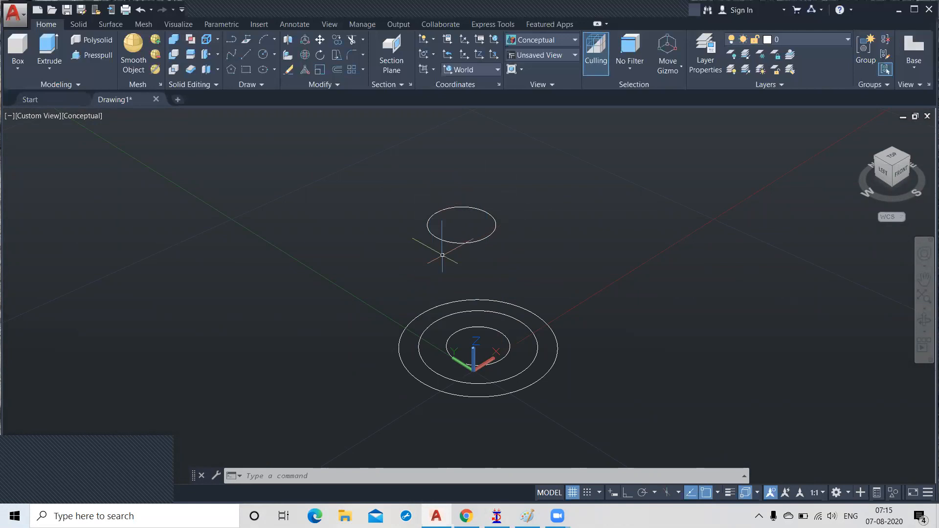
# - Delete the separate circle behind the three concentric circles
pyautogui.click(497, 259)
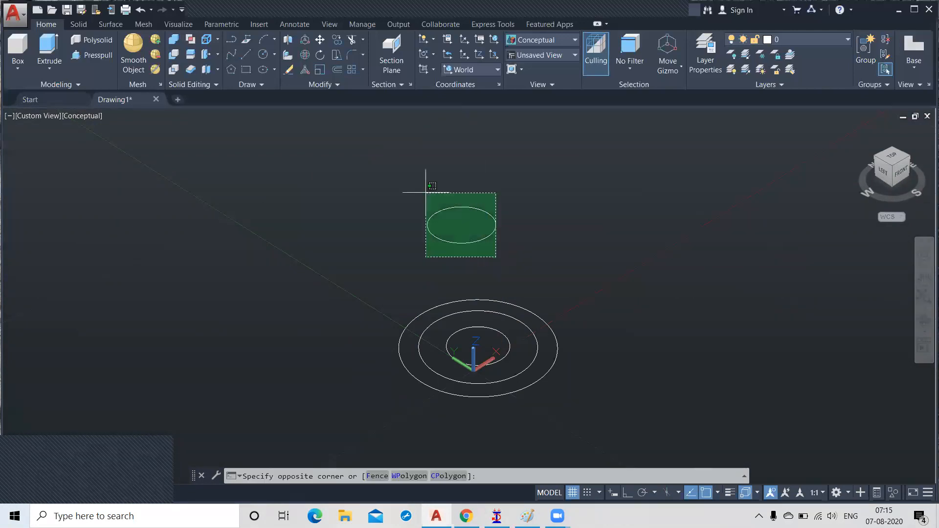
pyautogui.click(419, 189)
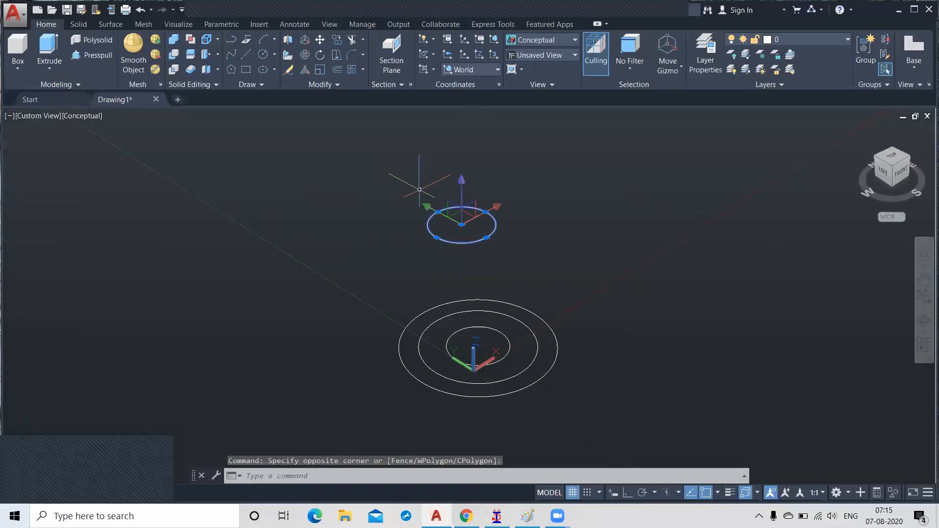
pyautogui.press('Delete')
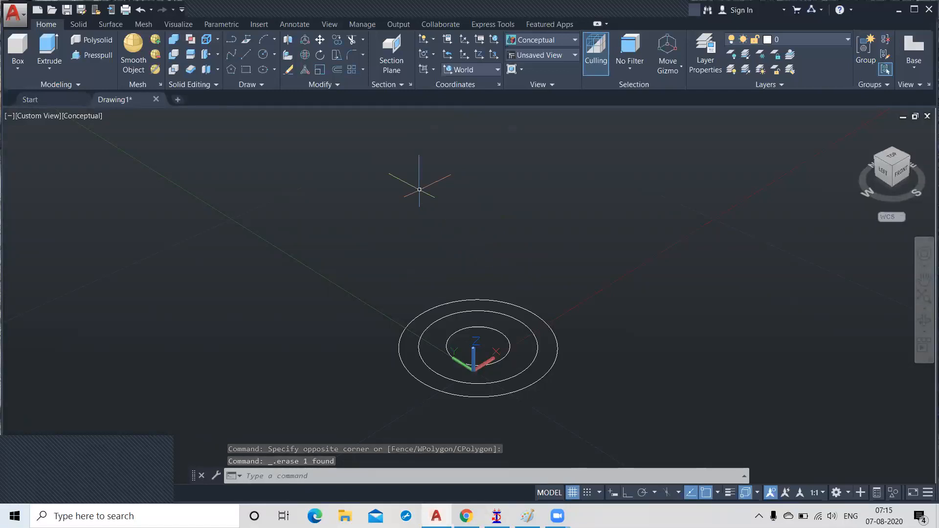
# - Check the section heights in the Paint sketch, minimize it, and move the 15-diameter circle up 30 along Z
pyautogui.click(527, 516)
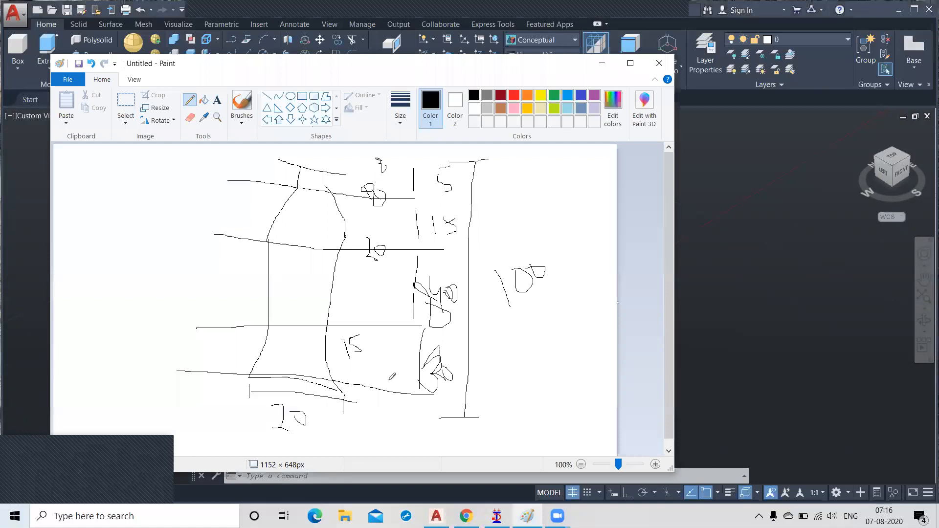
pyautogui.click(606, 64)
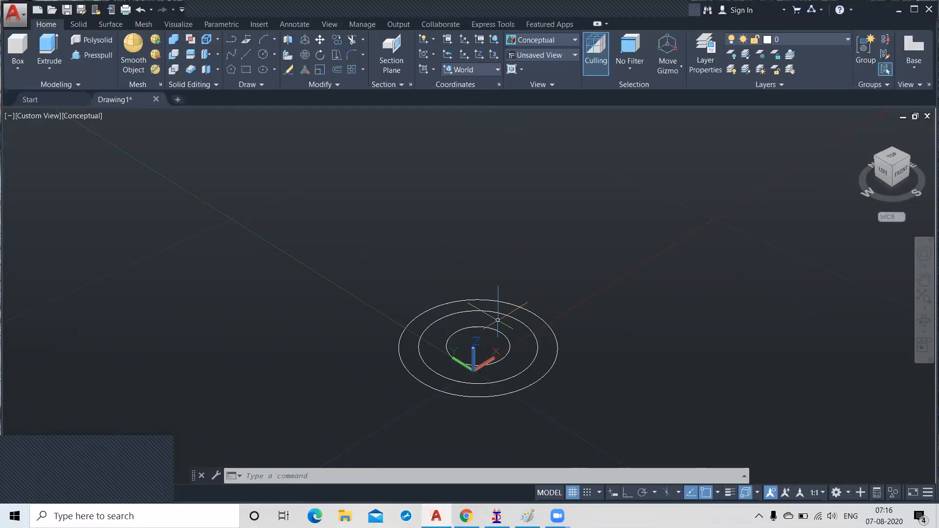
pyautogui.click(520, 375)
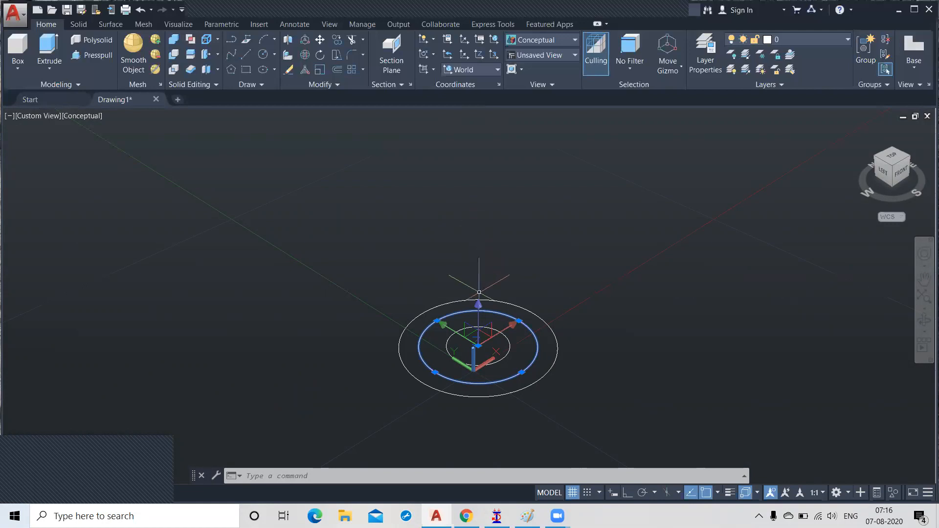
pyautogui.click(479, 304)
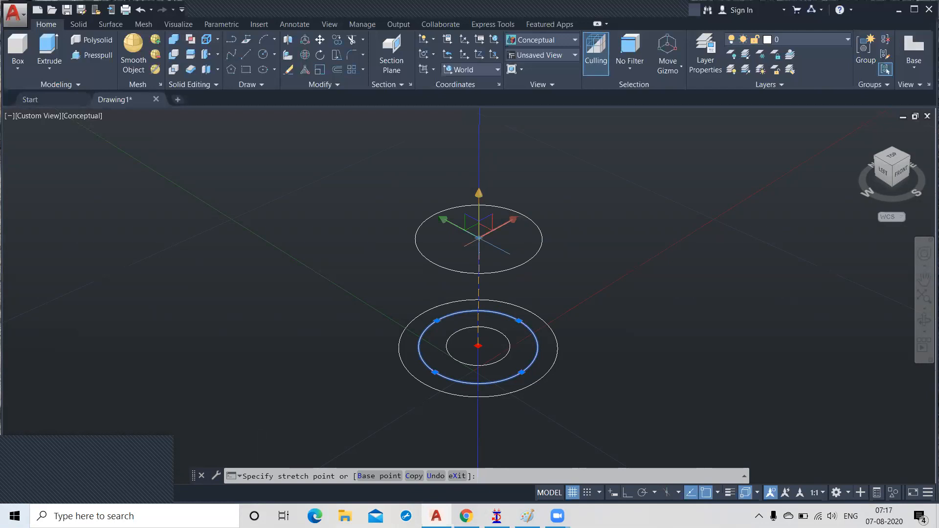
pyautogui.write('30')
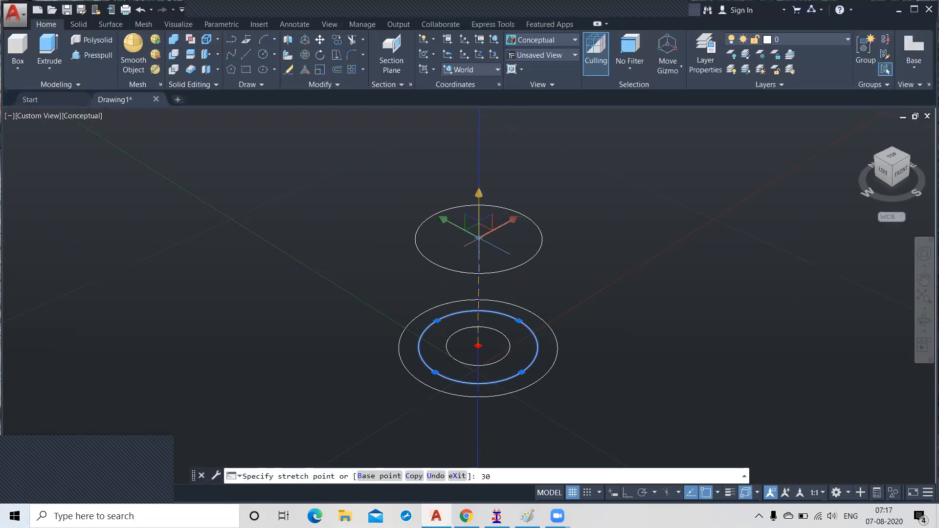
pyautogui.press('Return')
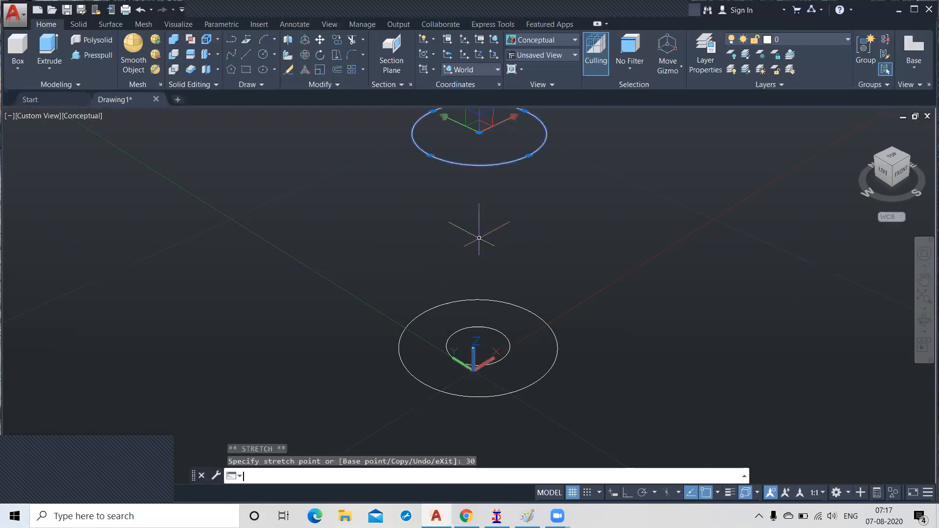
pyautogui.press('Escape')
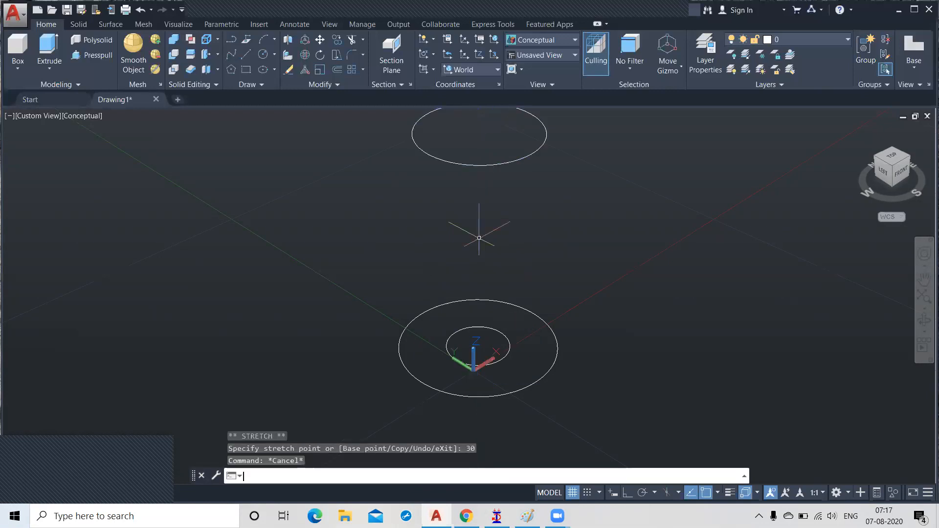
# - Move the 8-diameter circle by its center straight up 70 above the base circle
pyautogui.scroll(-2, 489, 237)
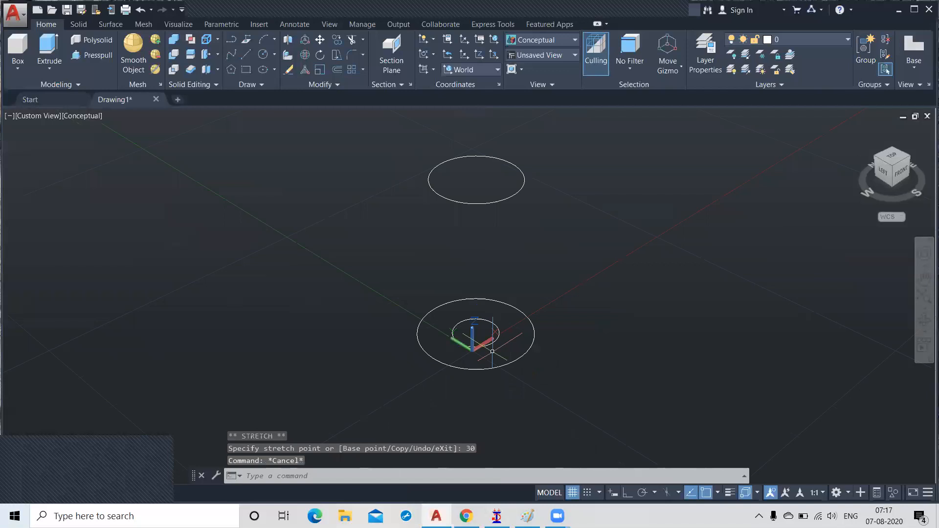
pyautogui.moveTo(505, 226); pyautogui.dragTo(503, 239, button='middle')
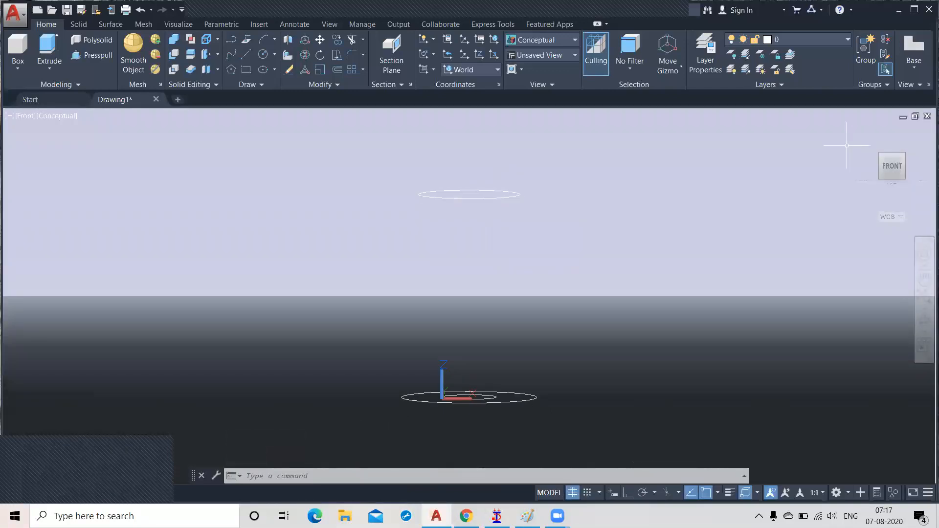
pyautogui.click(859, 132)
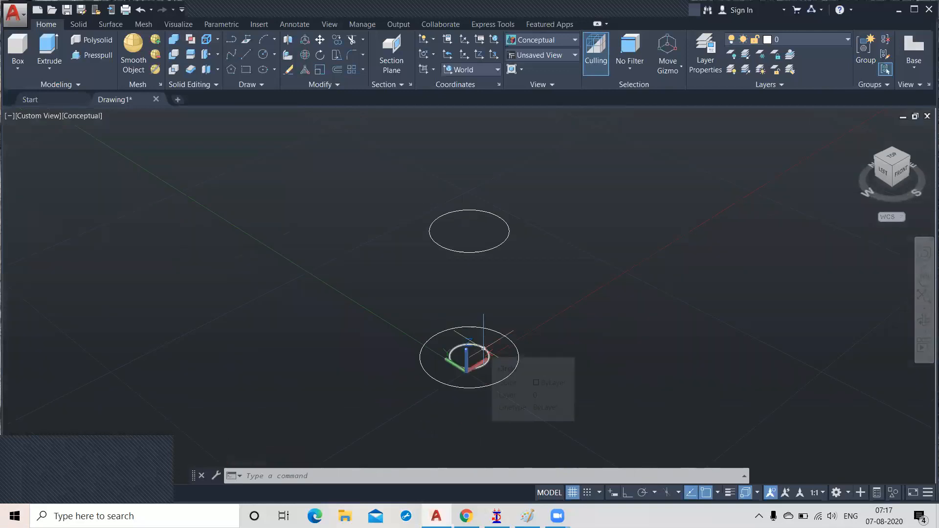
pyautogui.click(483, 348)
pyautogui.click(468, 356)
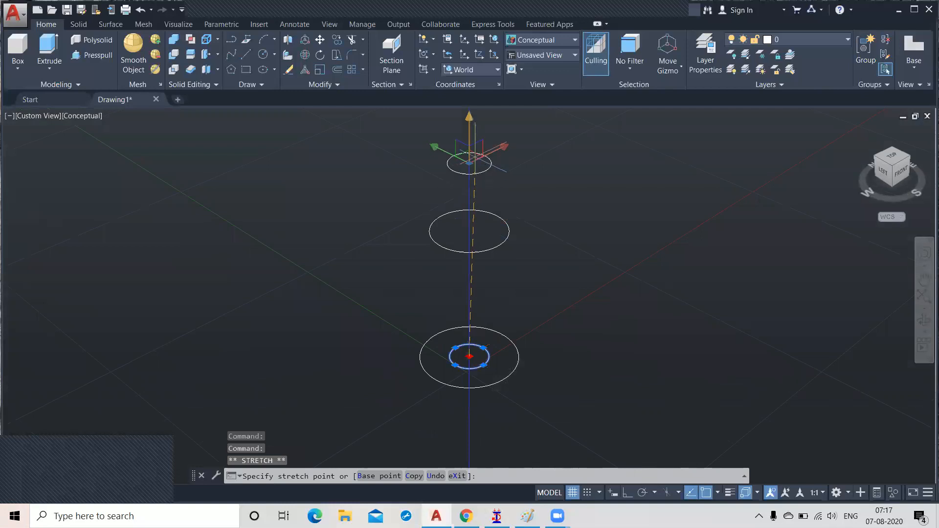
pyautogui.moveTo(474, 158); pyautogui.dragTo(461, 185, button='middle')
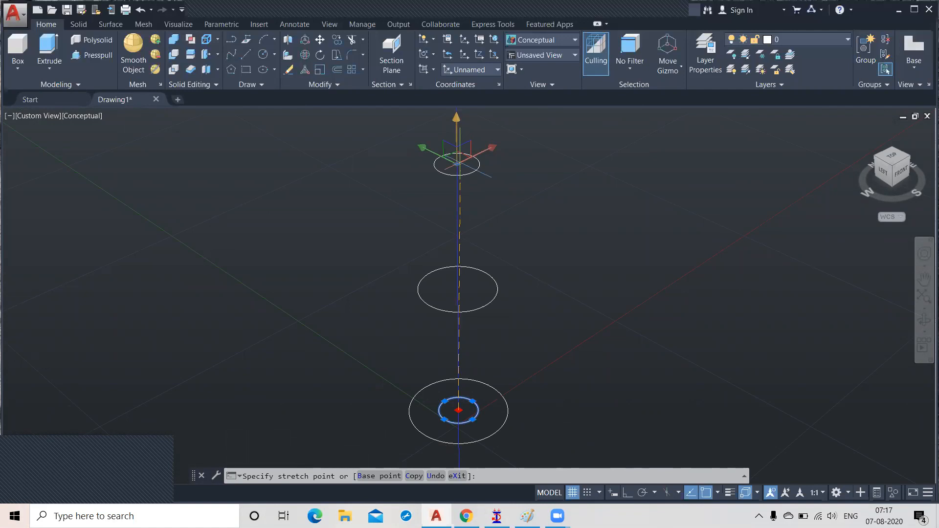
pyautogui.write('30')
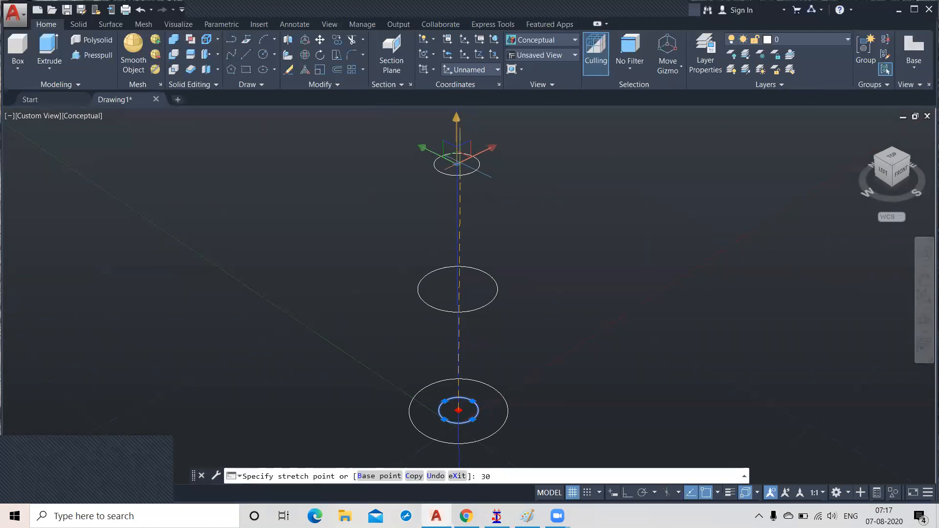
pyautogui.press('BackSpace')
pyautogui.press('BackSpace')
pyautogui.write('777')
pyautogui.press('BackSpace')
pyautogui.press('BackSpace')
pyautogui.write('0')
pyautogui.press('Return')
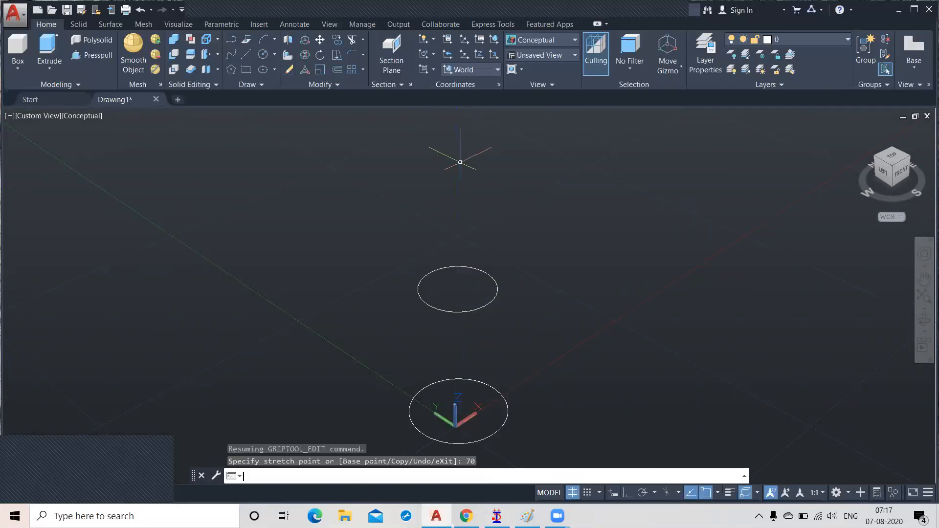
pyautogui.scroll(-2, 460, 162)
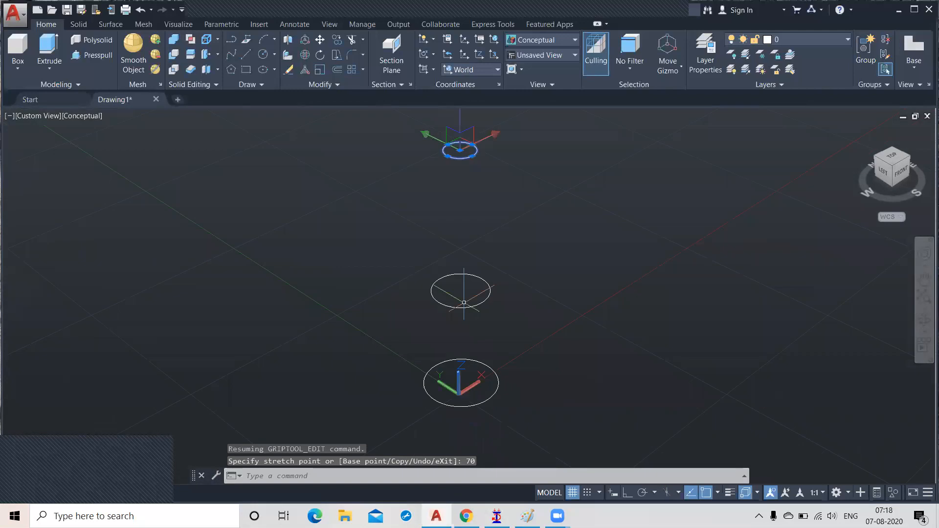
pyautogui.moveTo(546, 268); pyautogui.dragTo(535, 288, button='middle')
pyautogui.press('Escape')
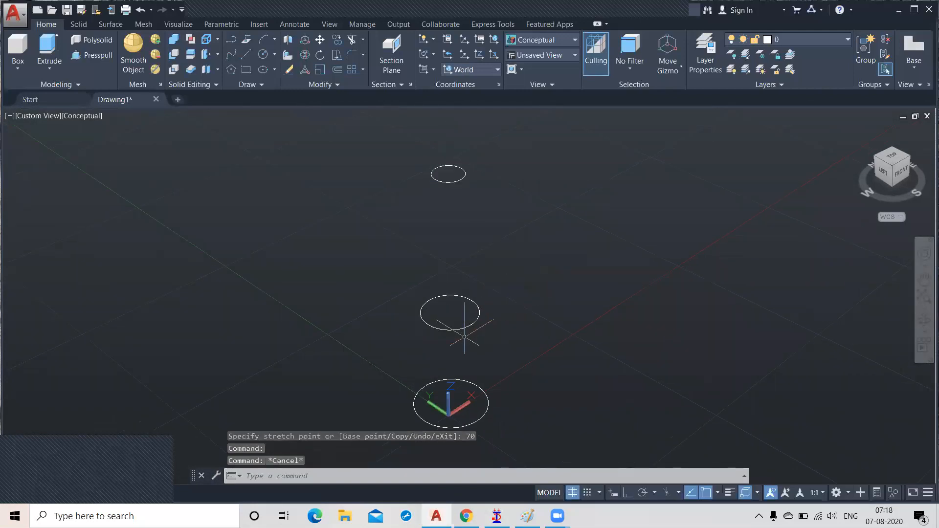
# - Try moving the 20-diameter base circle up along Z between the two raised circles, and undo the move
pyautogui.click(483, 413)
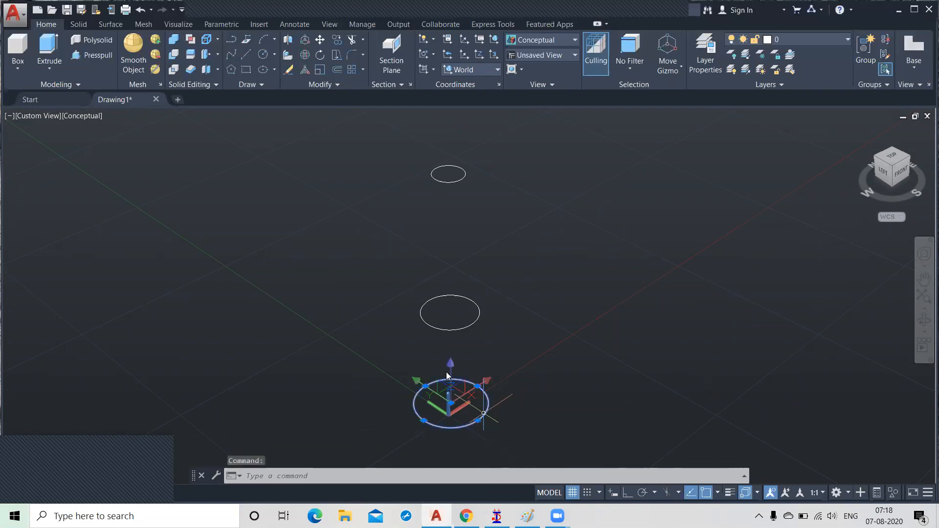
pyautogui.click(451, 366)
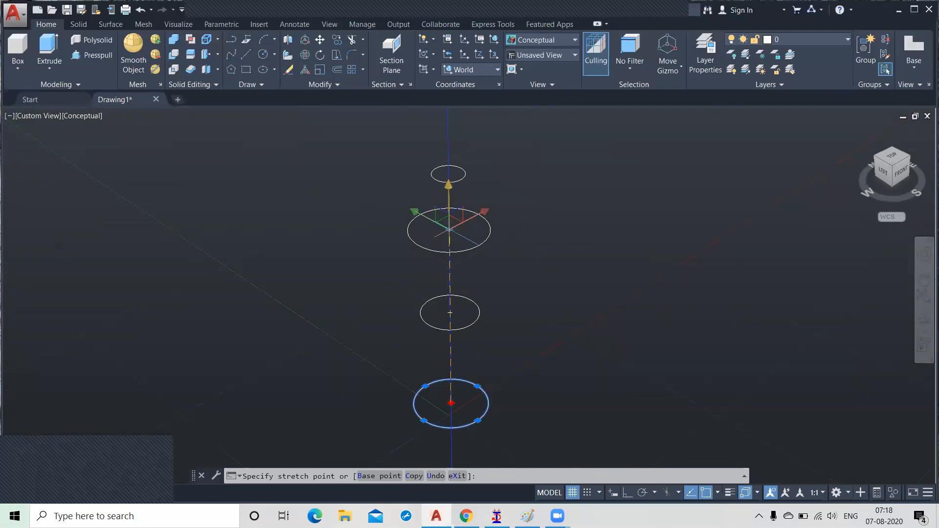
pyautogui.click(449, 229)
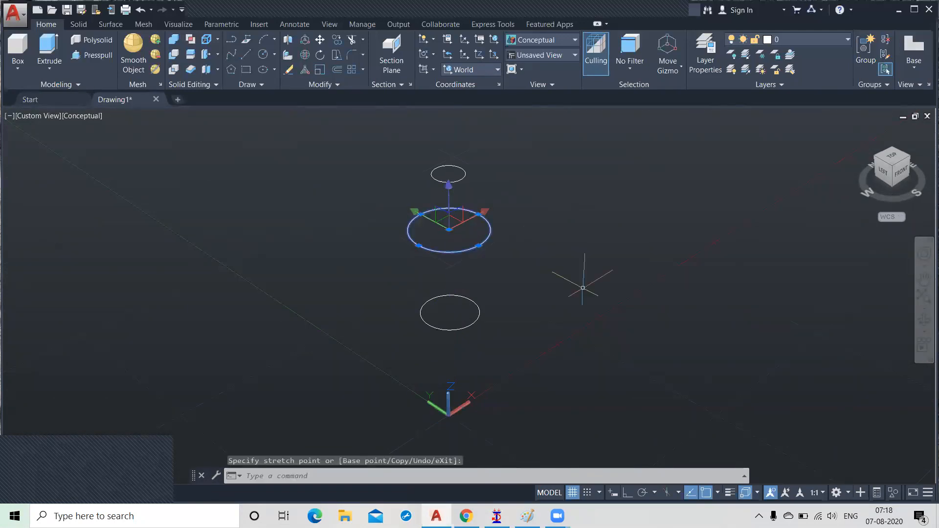
pyautogui.press('Escape')
pyautogui.moveTo(534, 206); pyautogui.dragTo(537, 260, button='middle')
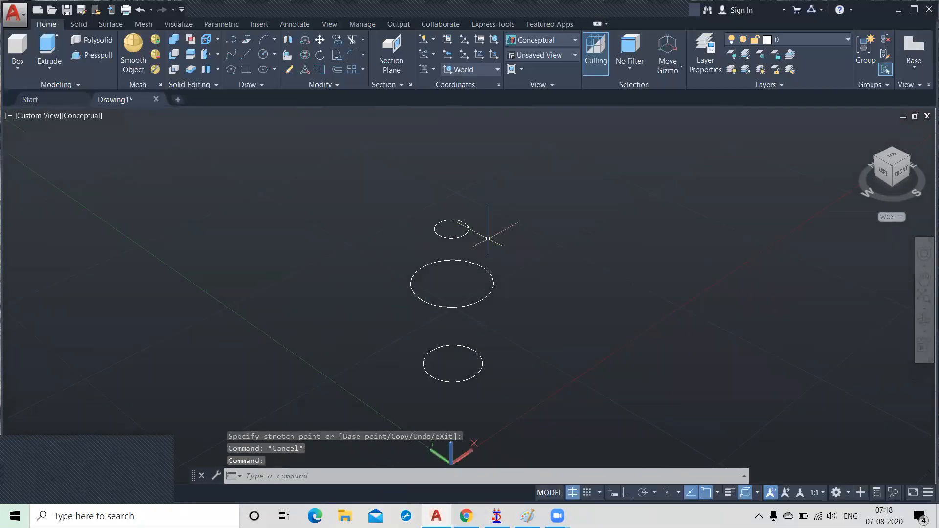
pyautogui.hotkey('ctrl', 'z')
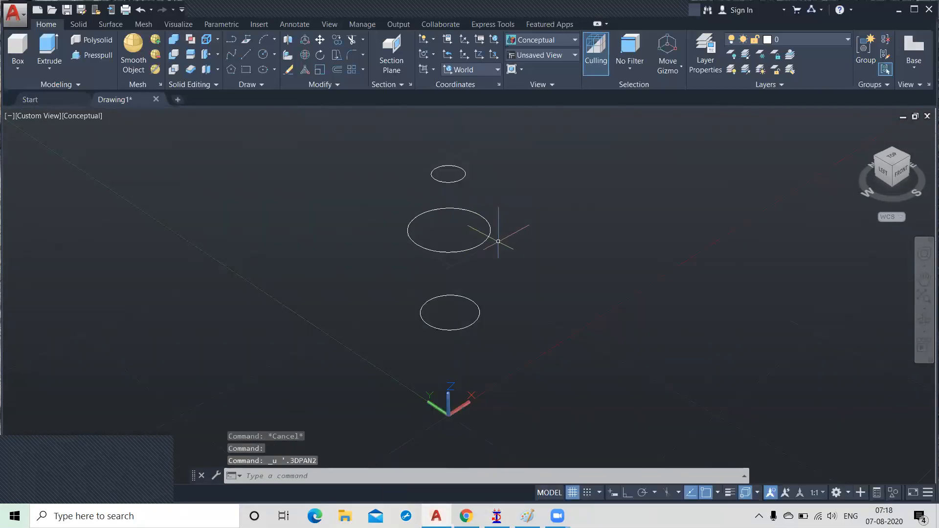
pyautogui.hotkey('ctrl', 'z')
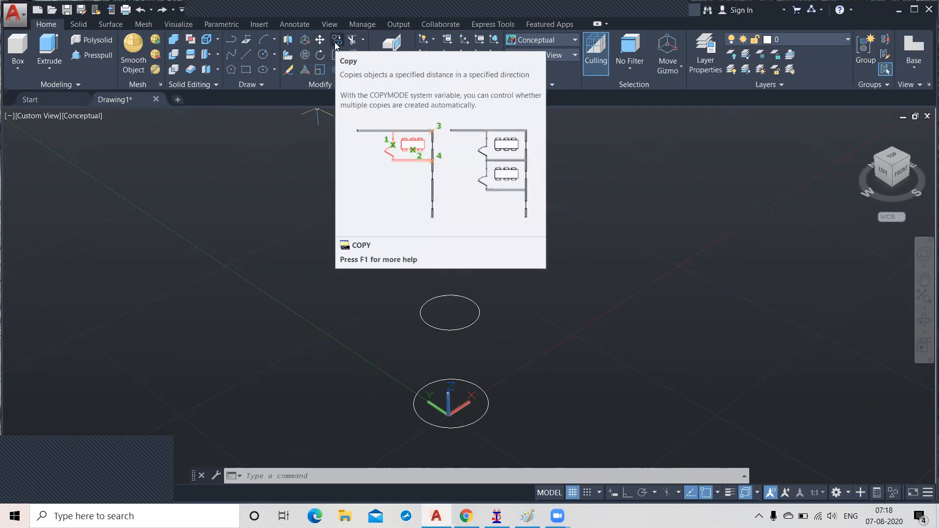
# - Copy the 20-diameter base circle from its center to a point straight above, between the 15- and 8-diameter circles
pyautogui.write('co')
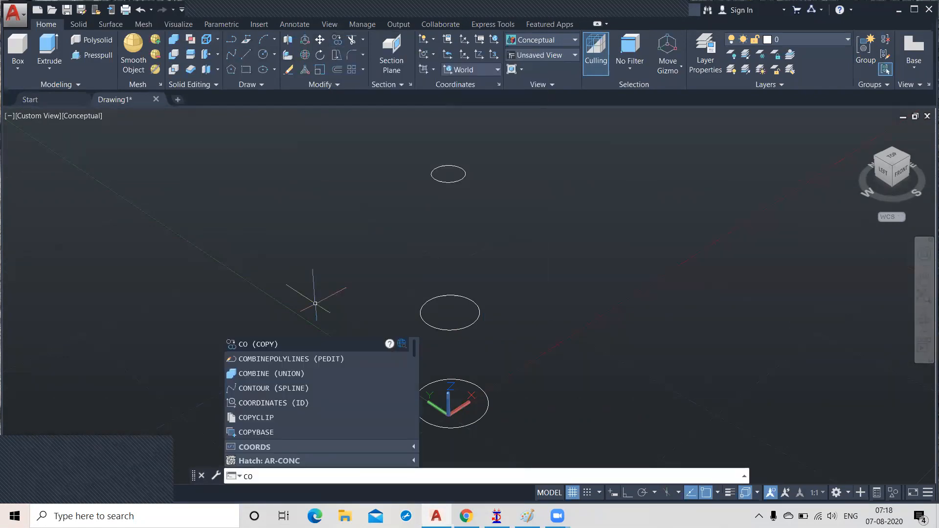
pyautogui.press('Return')
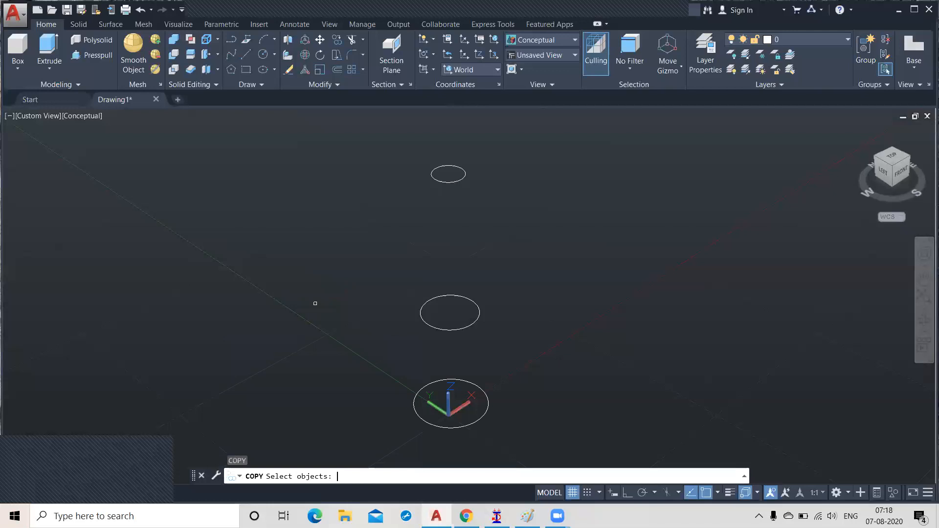
pyautogui.click(472, 429)
pyautogui.press('Return')
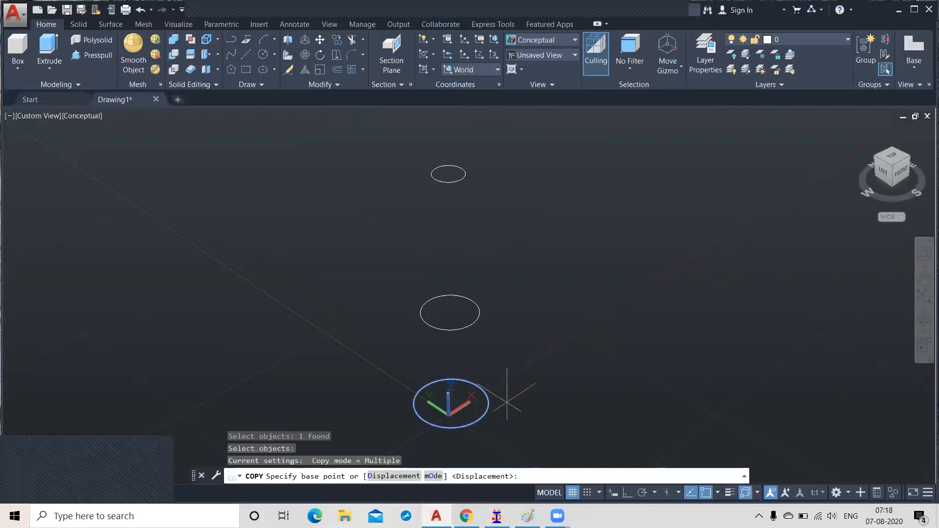
pyautogui.click(449, 404)
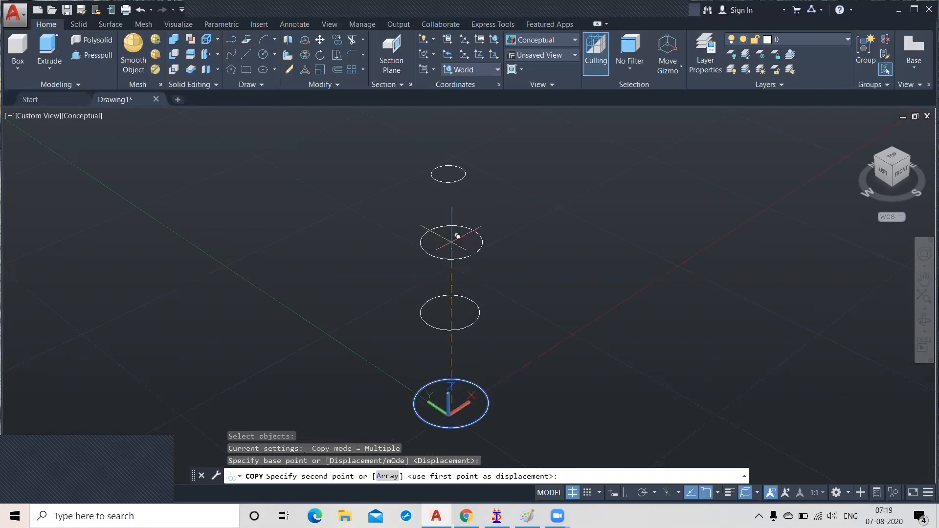
pyautogui.click(450, 241)
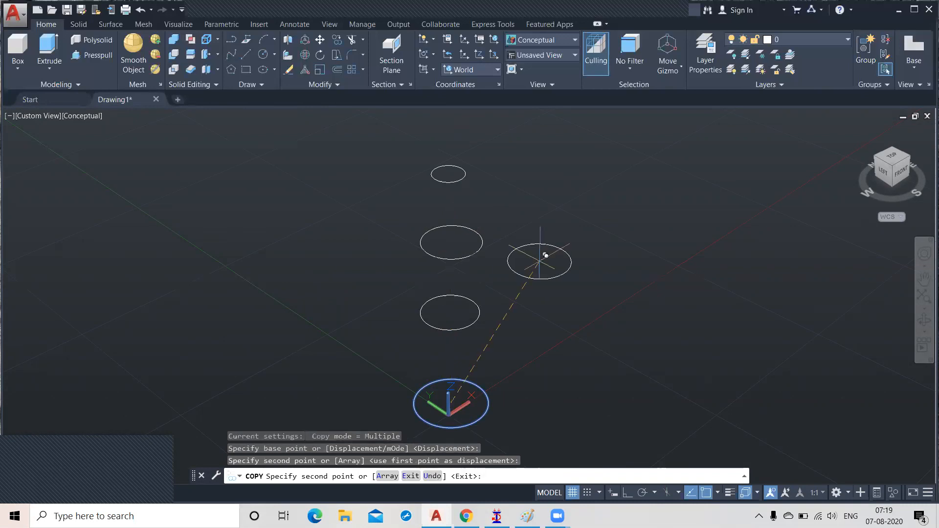
pyautogui.press('Return')
# - Copy the raised 8-diameter circle from its center to a point 10 straight above it along Z, with Ortho on
pyautogui.moveTo(531, 263); pyautogui.dragTo(533, 313, button='middle')
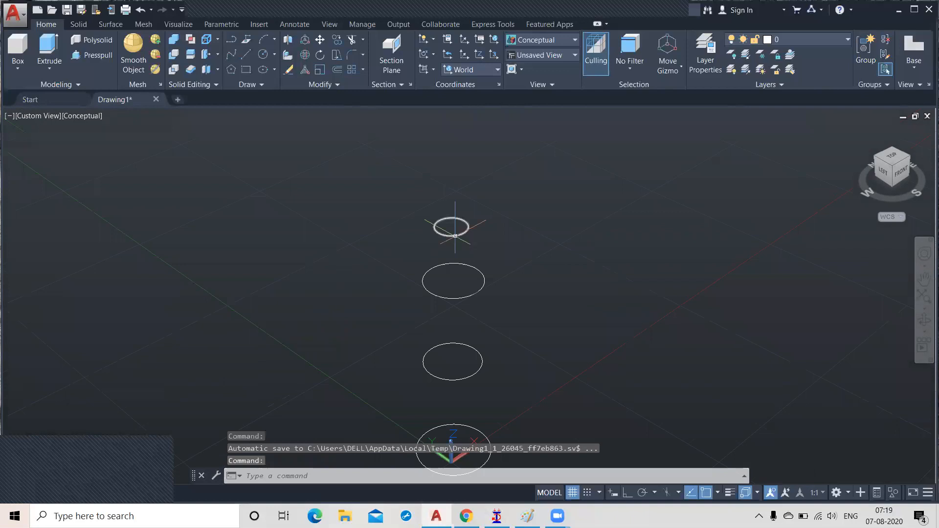
pyautogui.click(455, 236)
pyautogui.click(337, 39)
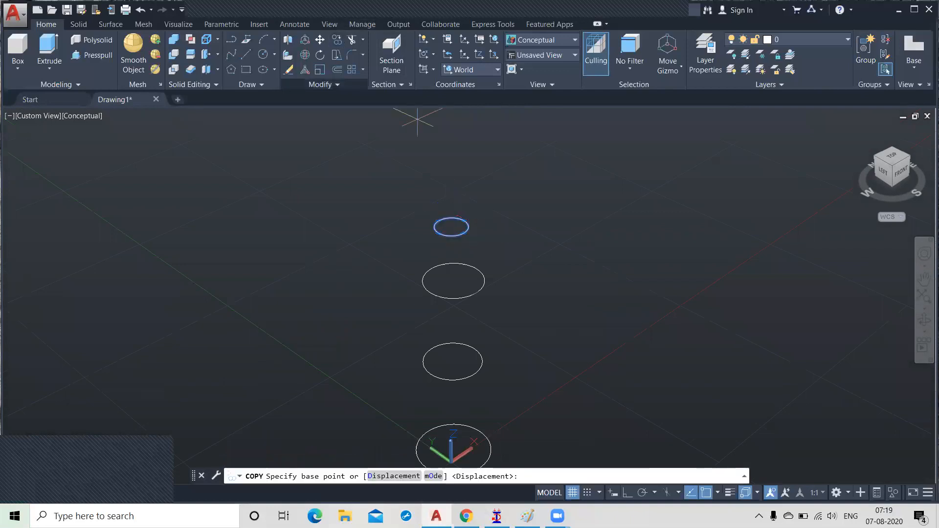
pyautogui.click(451, 226)
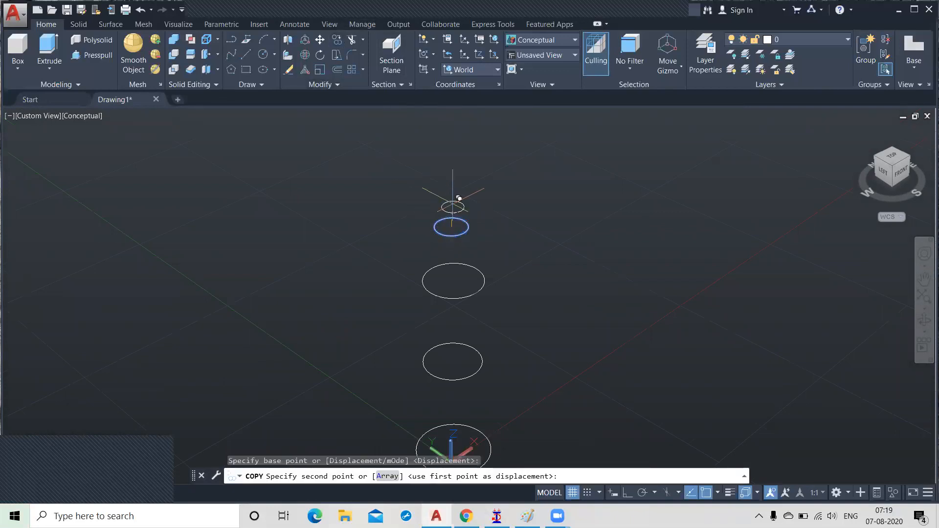
pyautogui.click(628, 493)
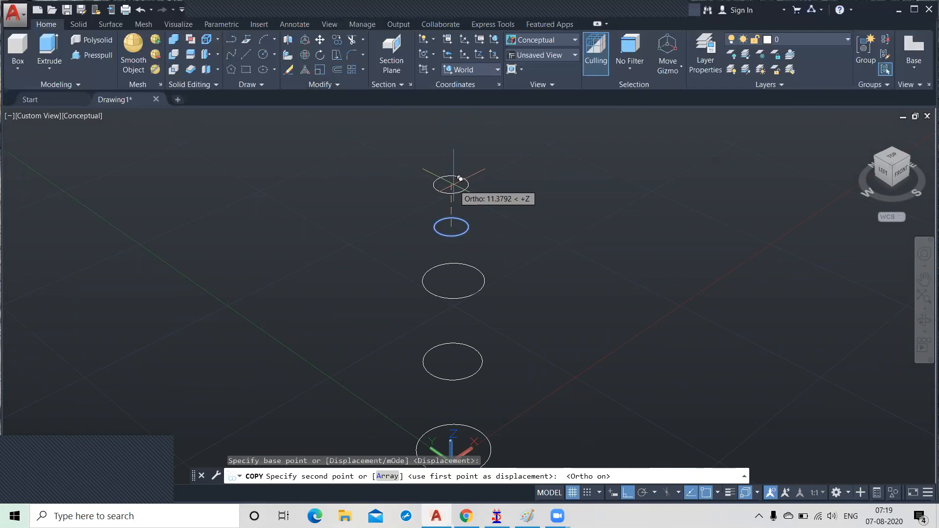
pyautogui.write('0')
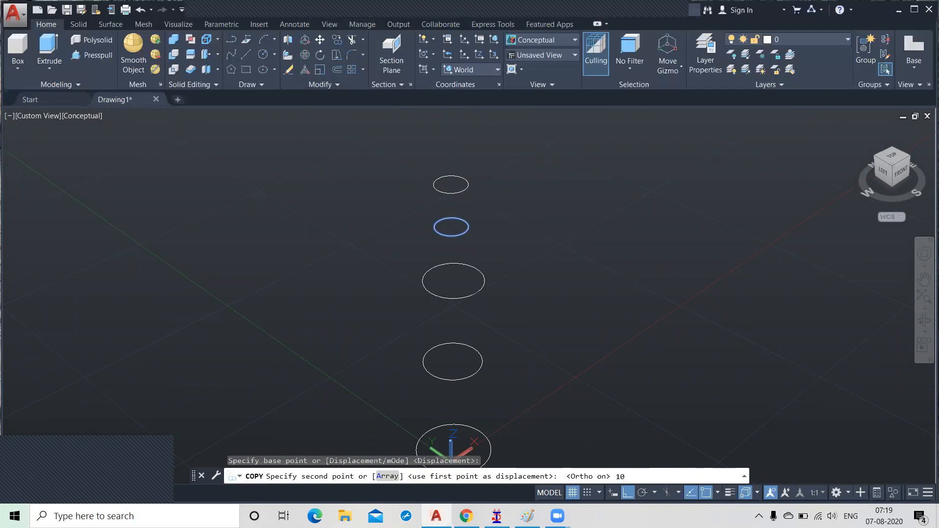
pyautogui.press('Return')
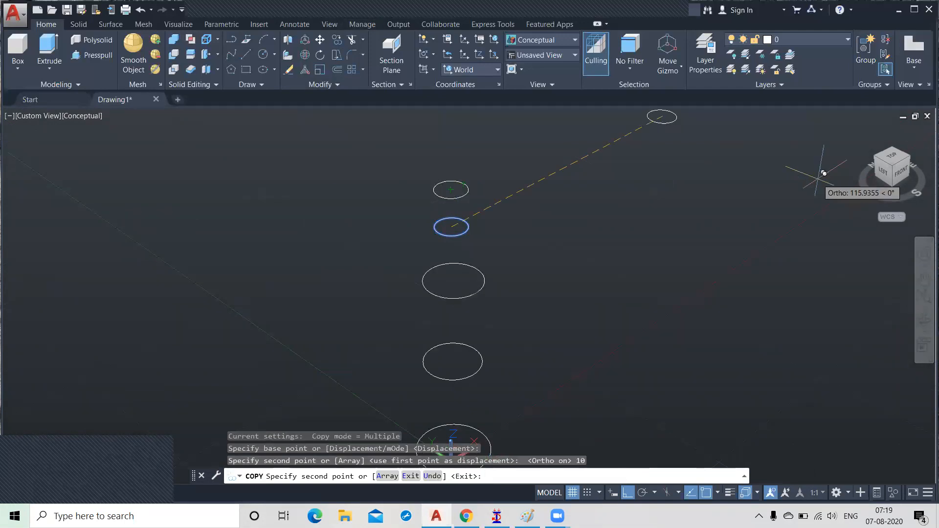
pyautogui.press('Escape')
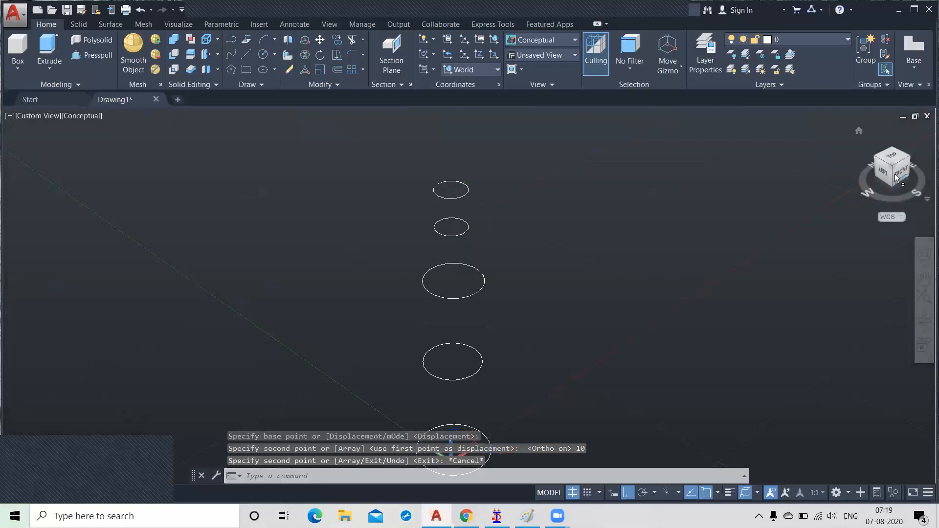
# - Check the circle stack from the front and delete the 20-diameter copy that lies off the bottle's axis
pyautogui.click(902, 172)
pyautogui.click(902, 172)
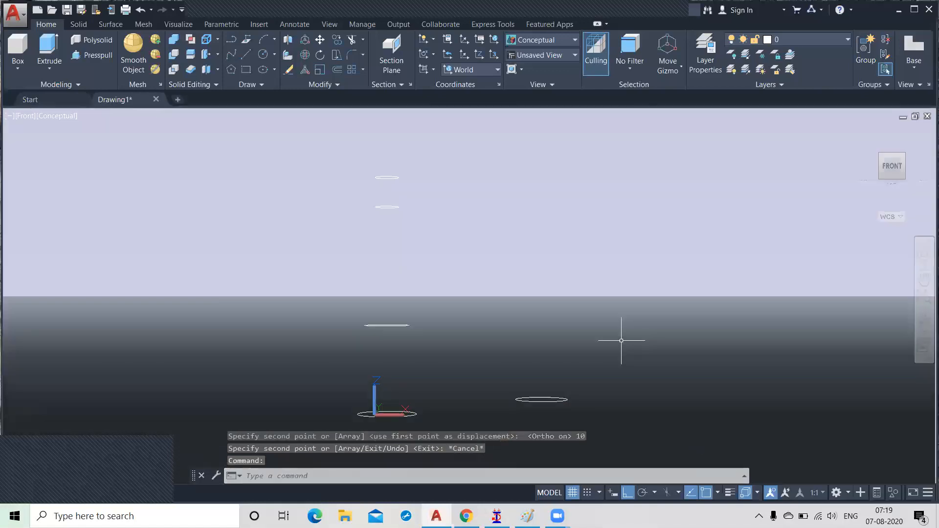
pyautogui.click(538, 398)
pyautogui.click(533, 398)
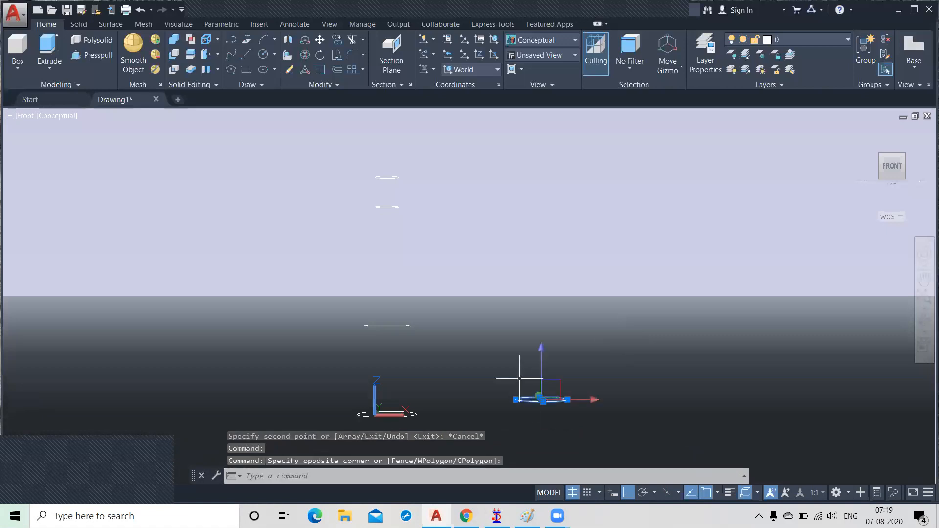
pyautogui.click(858, 131)
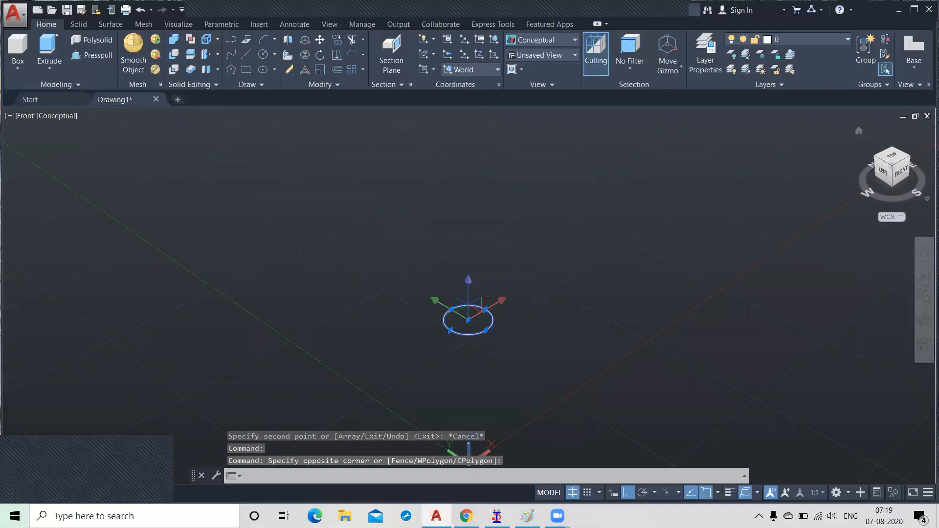
pyautogui.press('Delete')
# - Copy the 20-diameter base circle from its center about 53 straight up along Z, between the 15- and lower 8-diameter circles
pyautogui.moveTo(603, 346); pyautogui.dragTo(602, 329, button='middle')
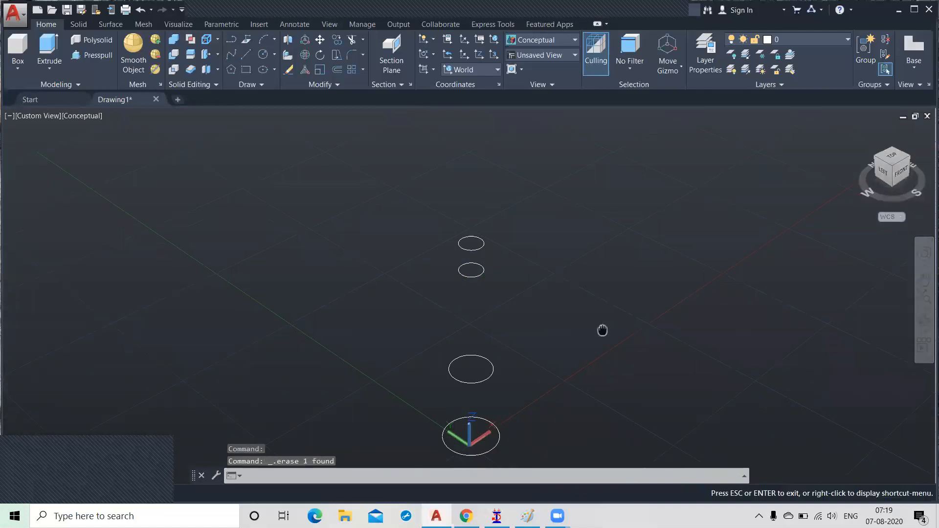
pyautogui.scroll(1, 602, 329)
pyautogui.click(337, 40)
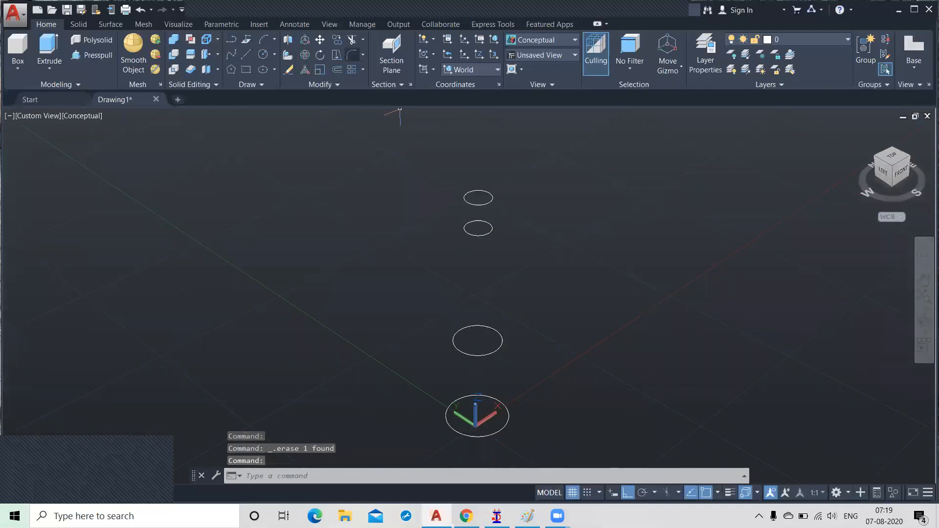
pyautogui.click(505, 425)
pyautogui.press('Return')
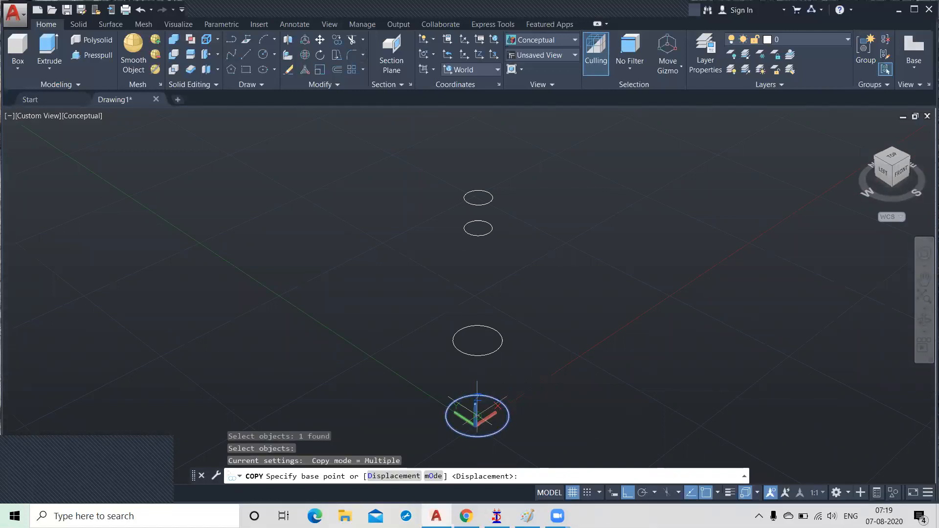
pyautogui.click(477, 415)
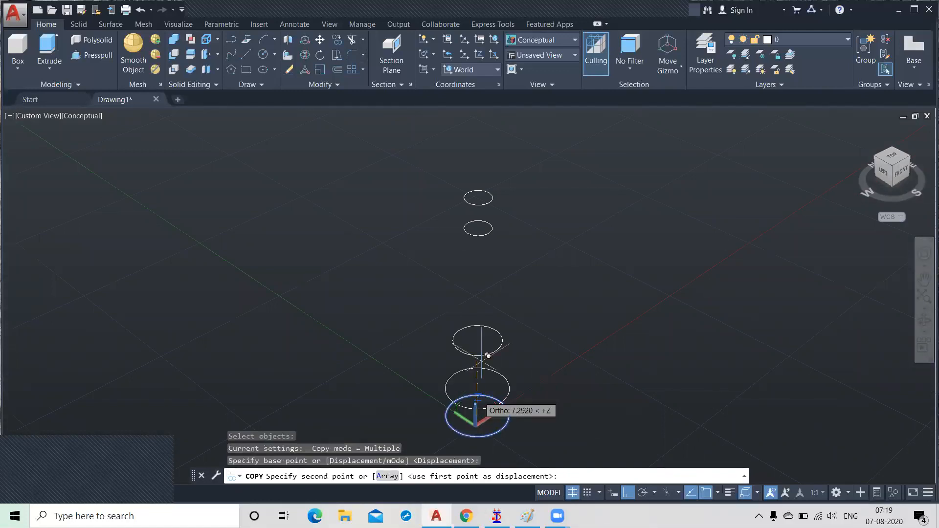
pyautogui.click(489, 272)
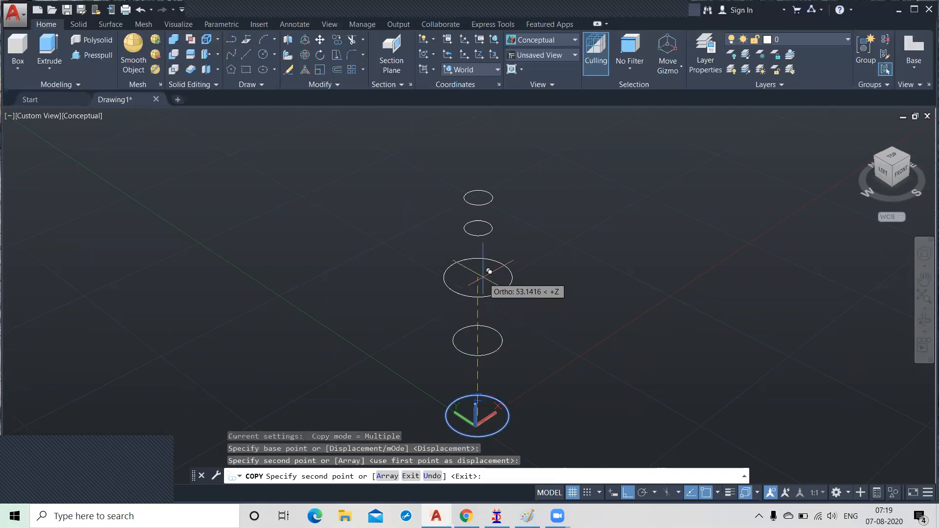
pyautogui.press('Return')
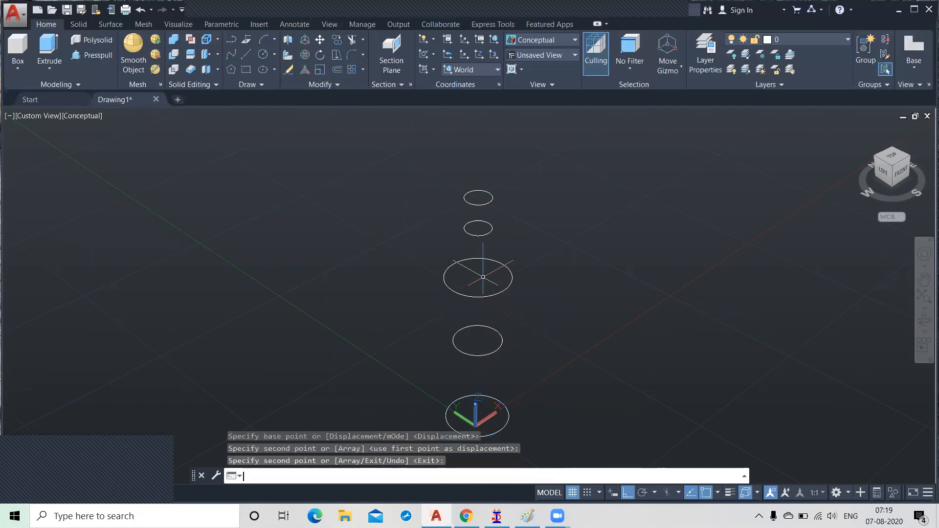
# - Loft a solid through the five circles in order from the base to the topmost, using cross sections only
pyautogui.scroll(-1, 576, 251)
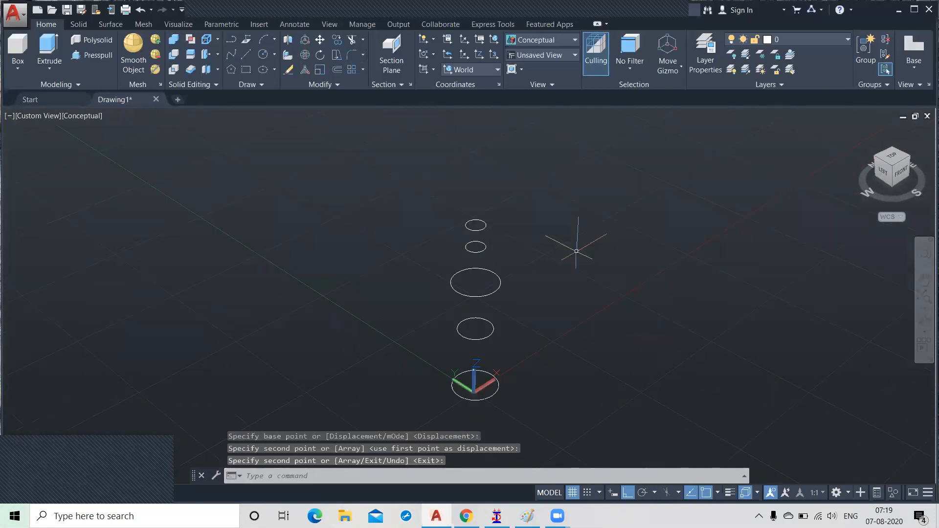
pyautogui.scroll(1, 576, 251)
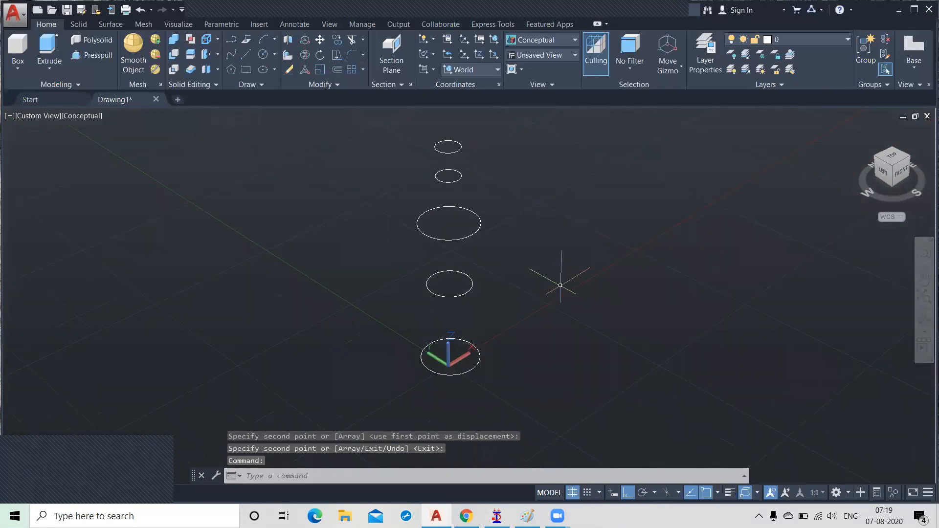
pyautogui.click(38, 72)
pyautogui.click(59, 119)
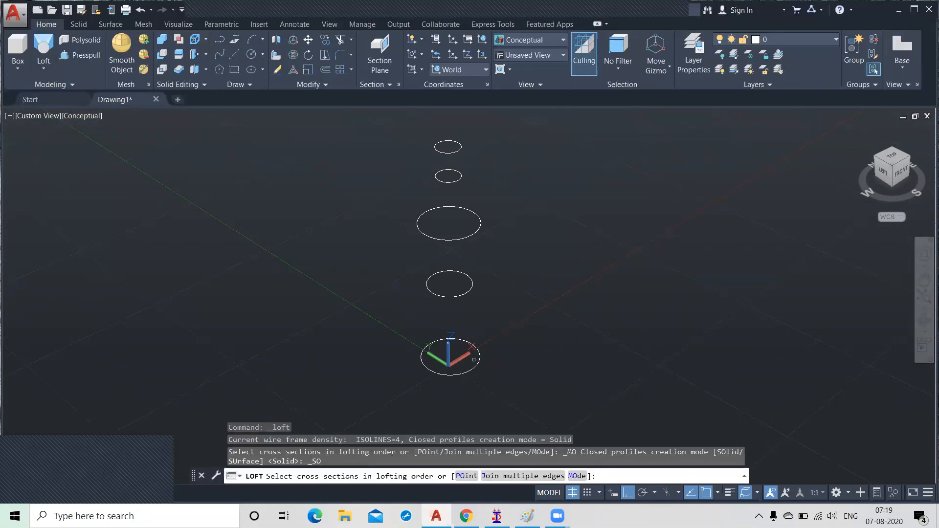
pyautogui.click(482, 359)
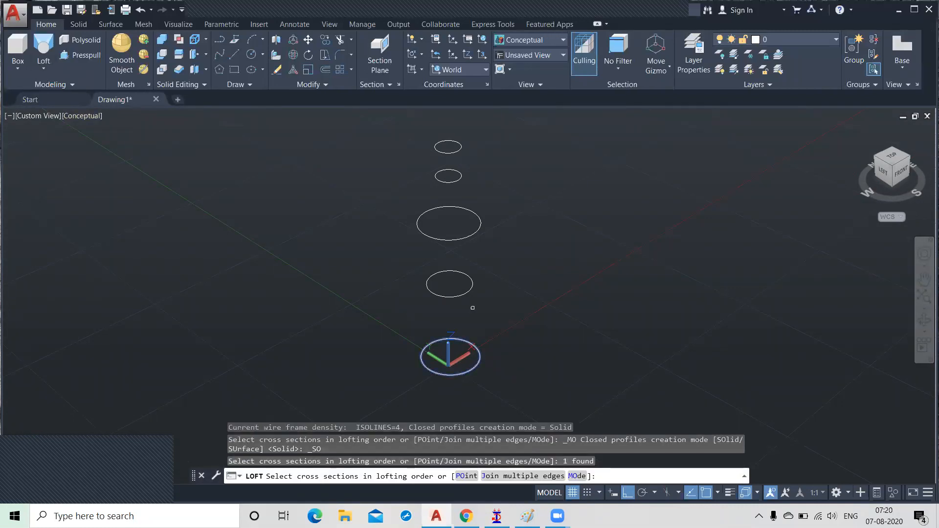
pyautogui.click(471, 288)
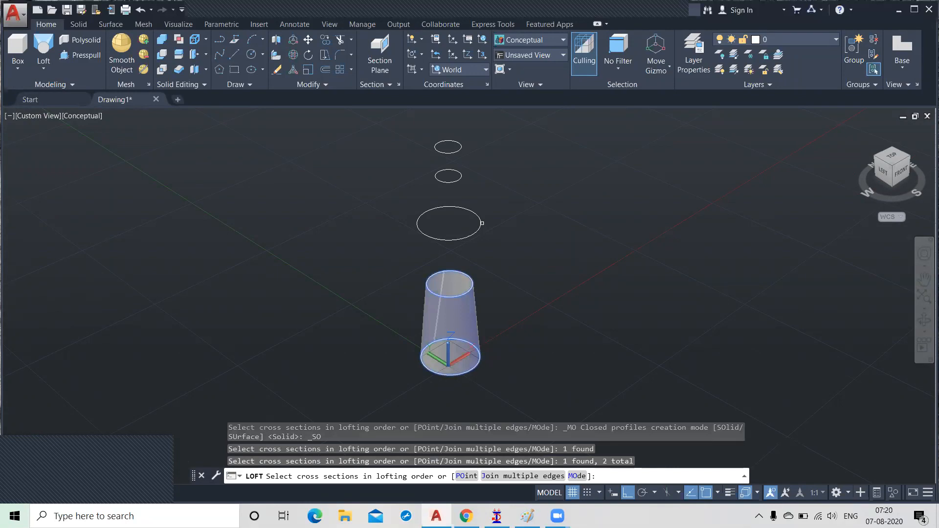
pyautogui.click(481, 224)
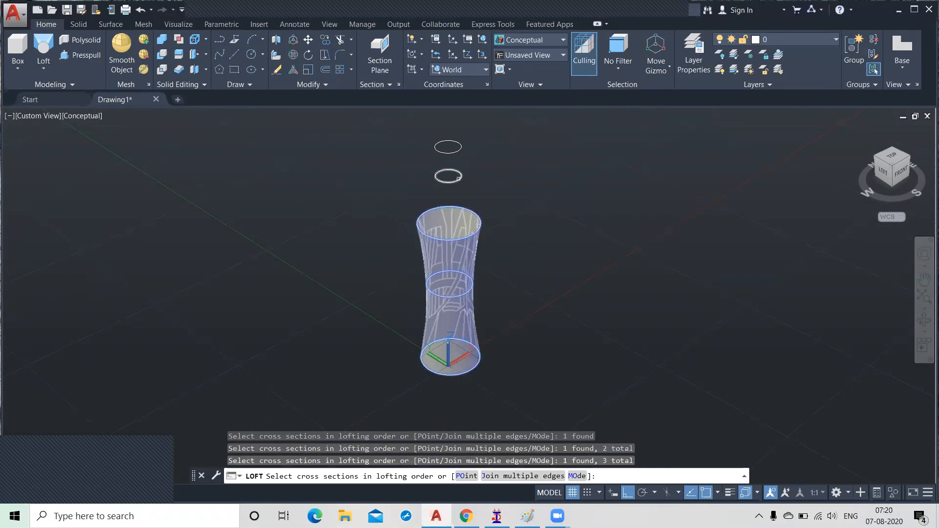
pyautogui.click(460, 173)
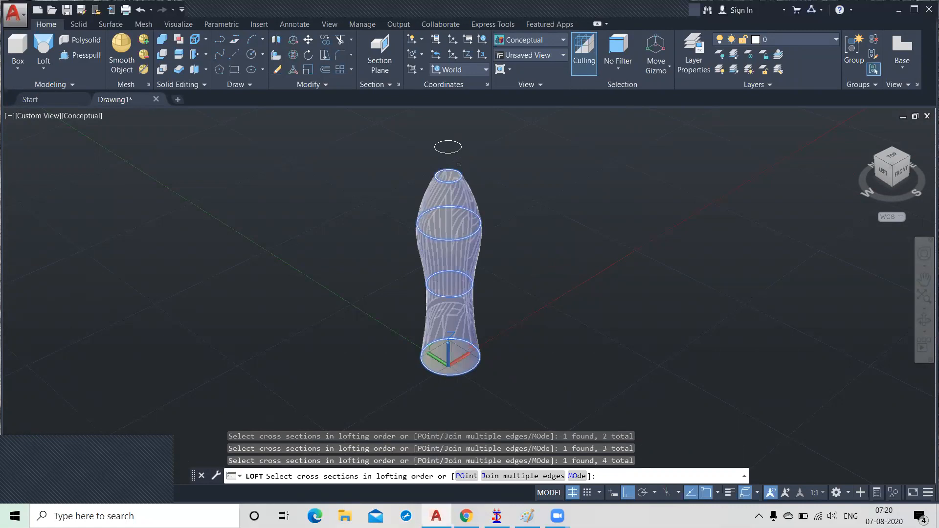
pyautogui.click(461, 148)
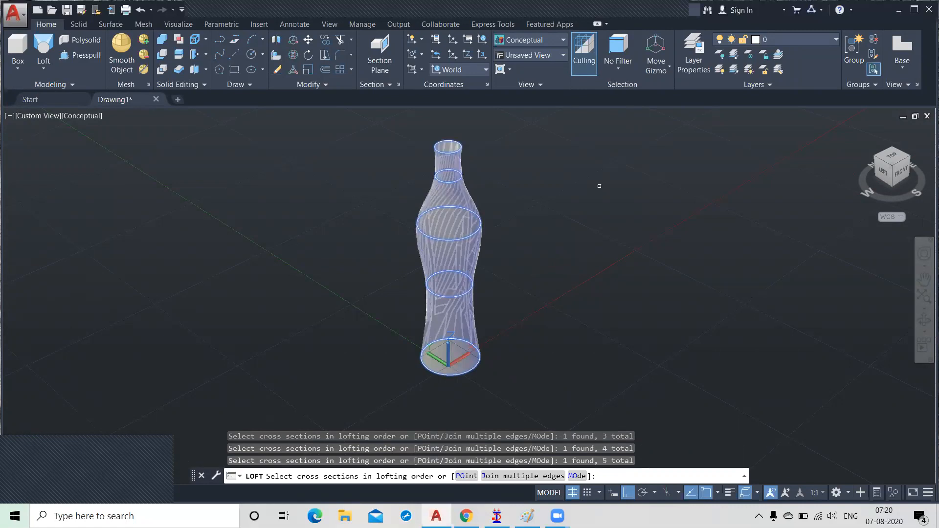
pyautogui.press('Return')
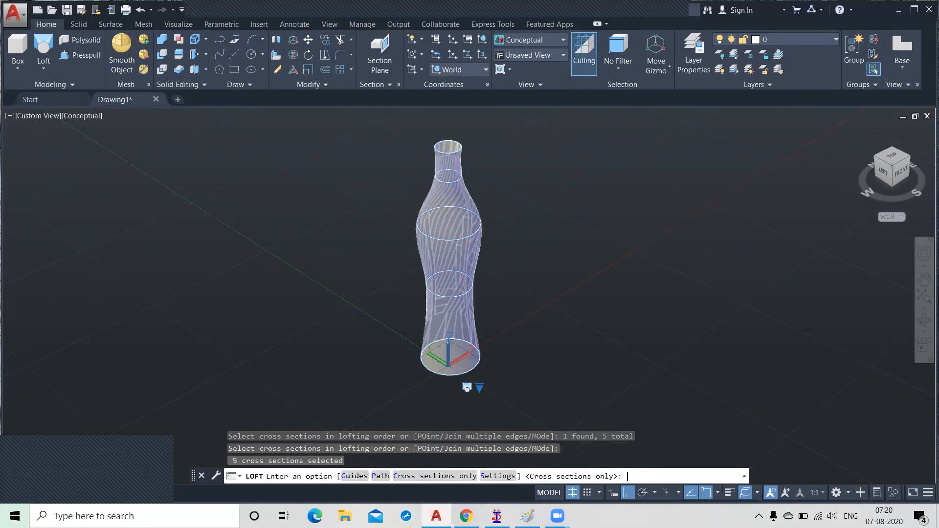
pyautogui.press('Return')
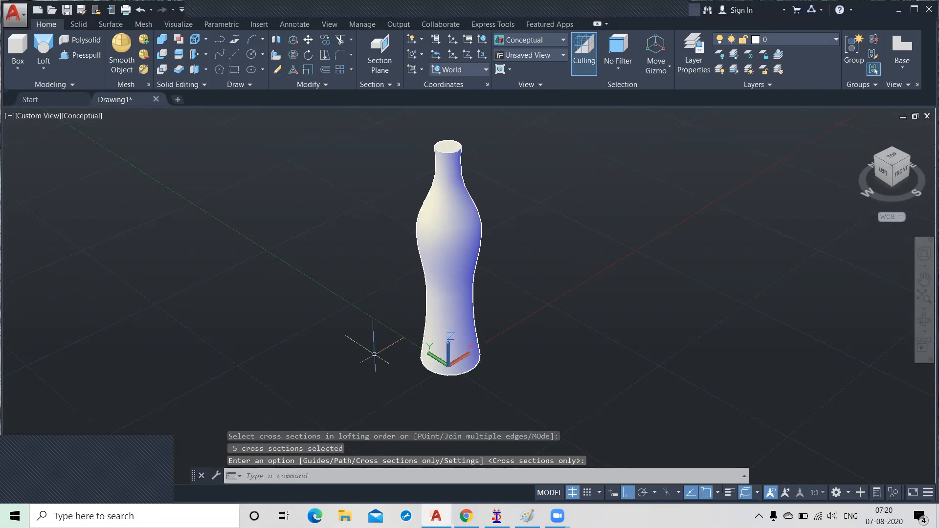
pyautogui.keyDown('shift'); pyautogui.moveTo(386, 357); pyautogui.dragTo(562, 210, button='middle'); pyautogui.keyUp('shift')
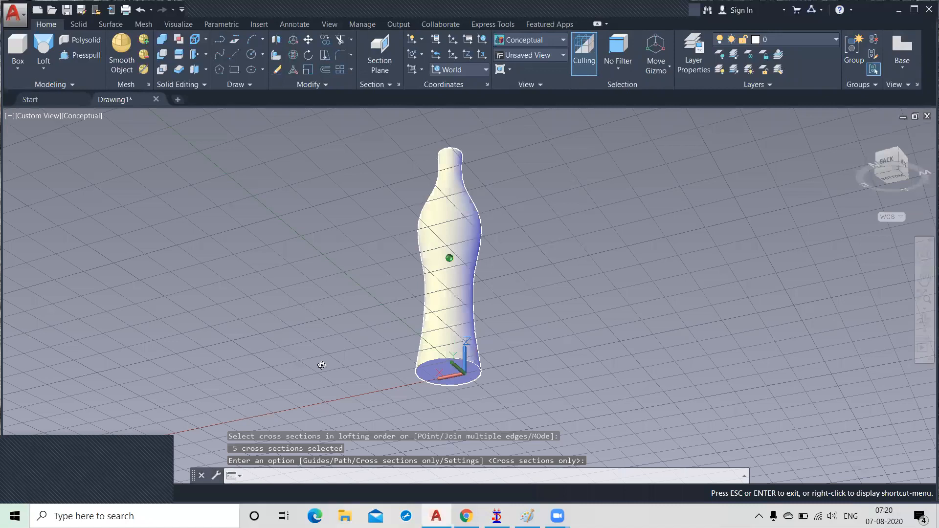
pyautogui.keyDown('shift'); pyautogui.moveTo(373, 375); pyautogui.dragTo(394, 379, button='middle'); pyautogui.keyUp('shift')
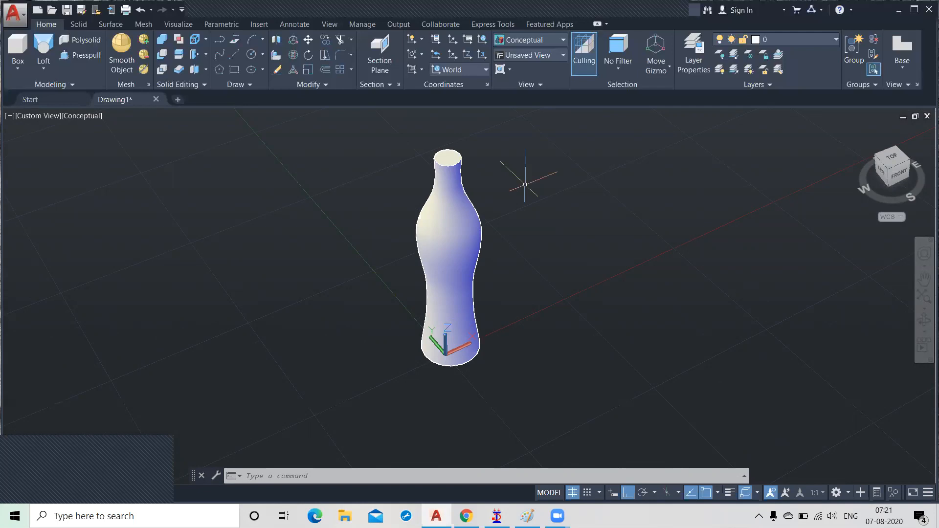
# - Draw a circle with a radius of about 24 on the ground plane beside the bottle
pyautogui.click(251, 54)
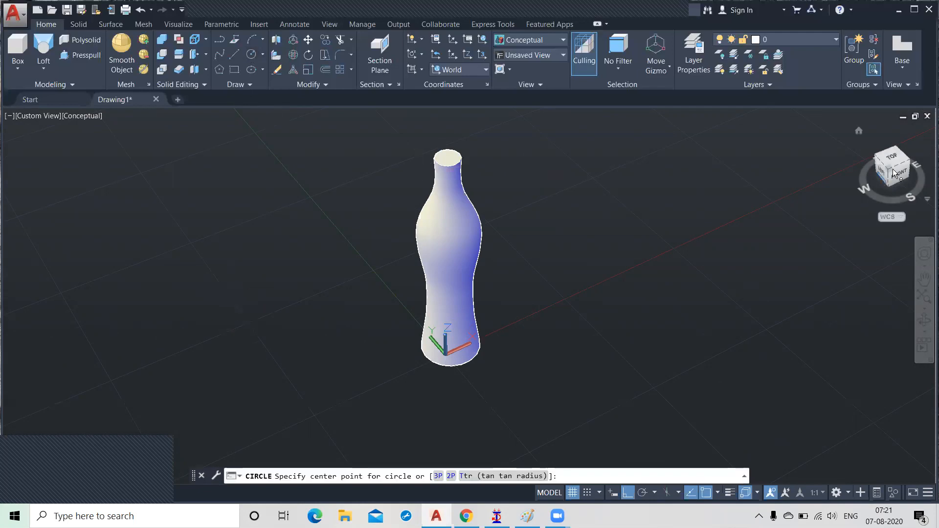
pyautogui.click(859, 133)
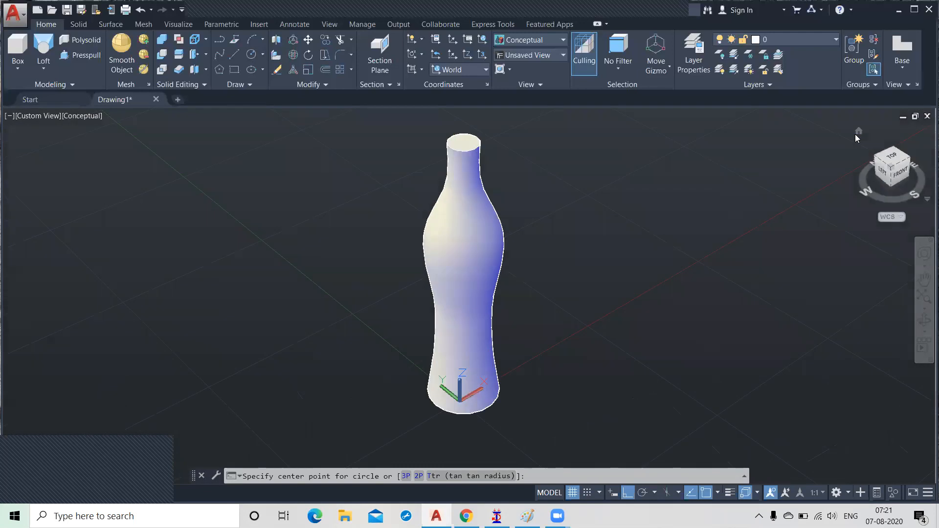
pyautogui.moveTo(358, 349); pyautogui.dragTo(485, 324, button='middle')
pyautogui.click(295, 323)
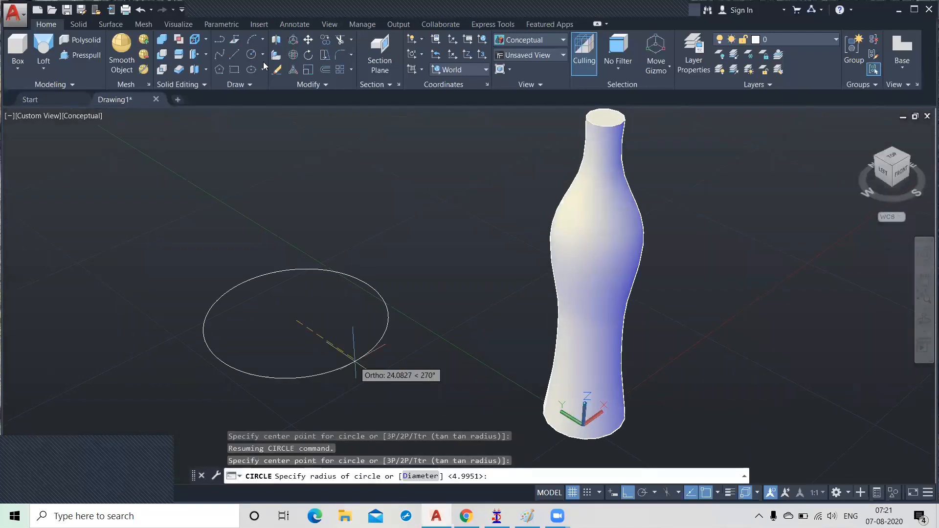
pyautogui.press('Return')
# - Draw a five-sided polygon inscribed about the circle's center, sized to lie well inside the circle
pyautogui.write('POL')
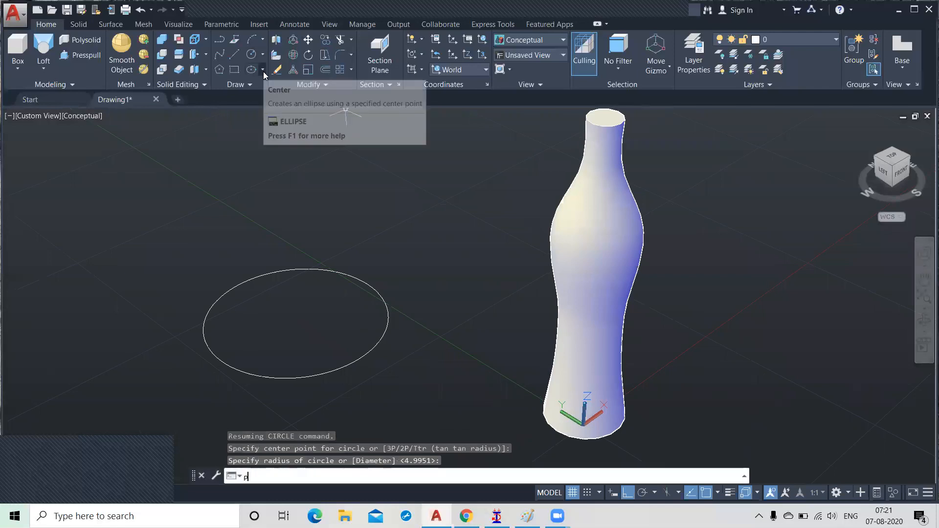
pyautogui.press('Return')
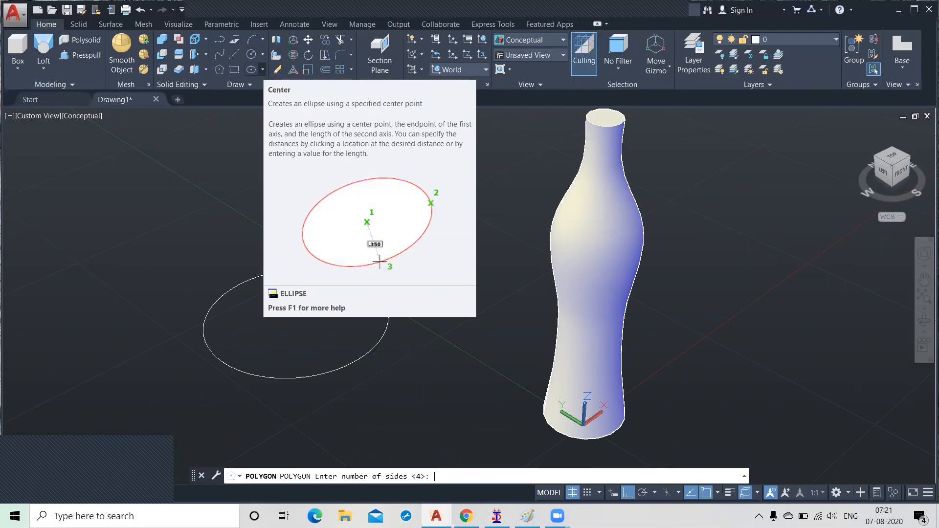
pyautogui.write('5')
pyautogui.press('Return')
pyautogui.click(297, 319)
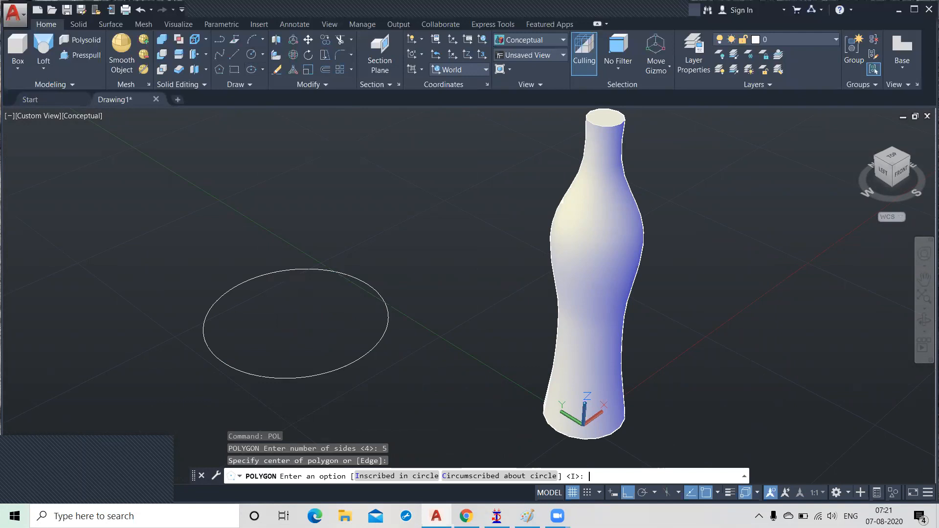
pyautogui.press('Return')
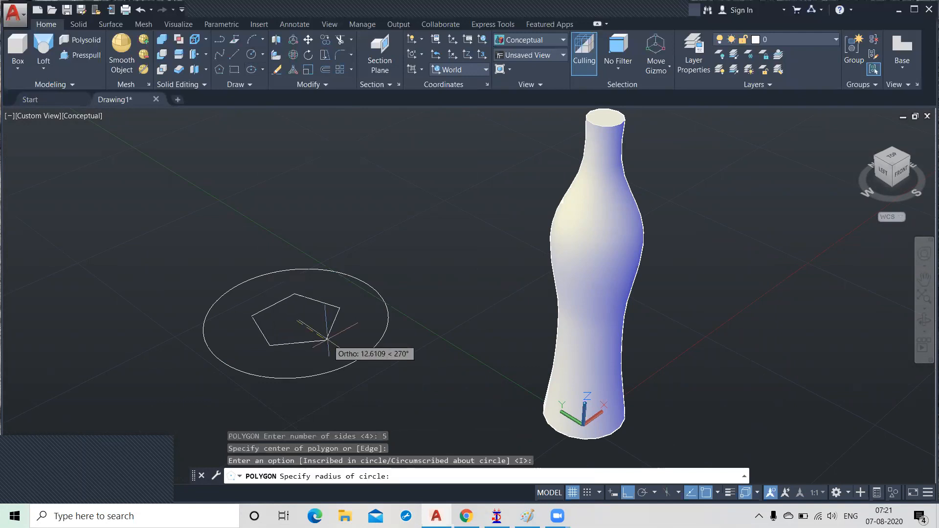
pyautogui.click(332, 344)
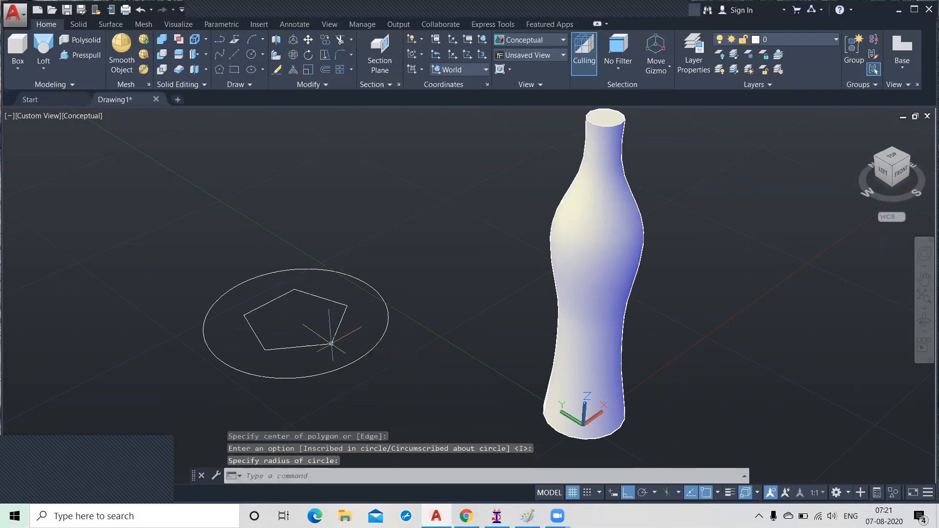
pyautogui.click(296, 346)
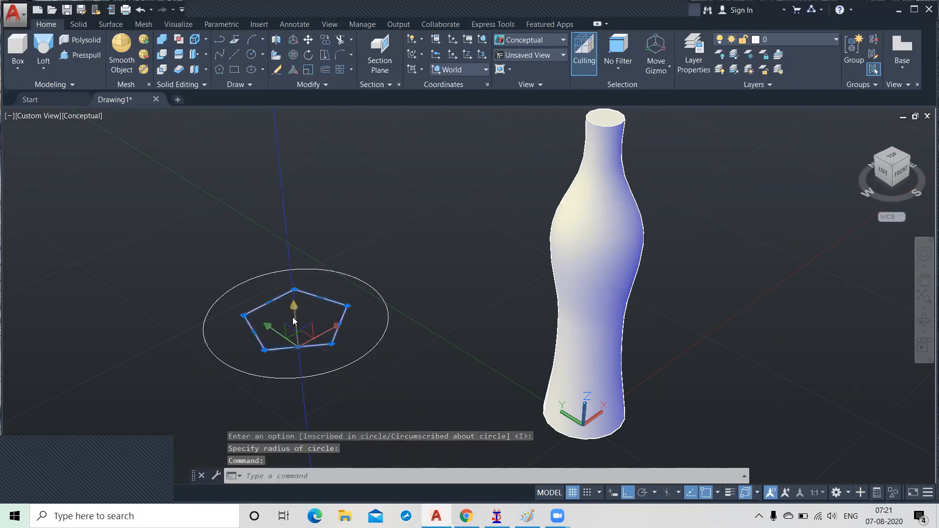
pyautogui.click(292, 320)
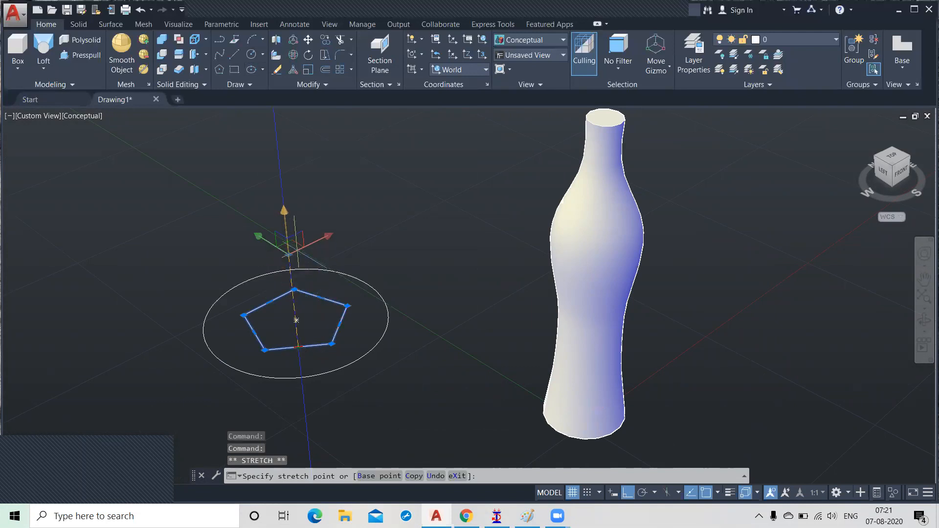
pyautogui.press('Escape')
pyautogui.press('Escape')
pyautogui.press('Escape')
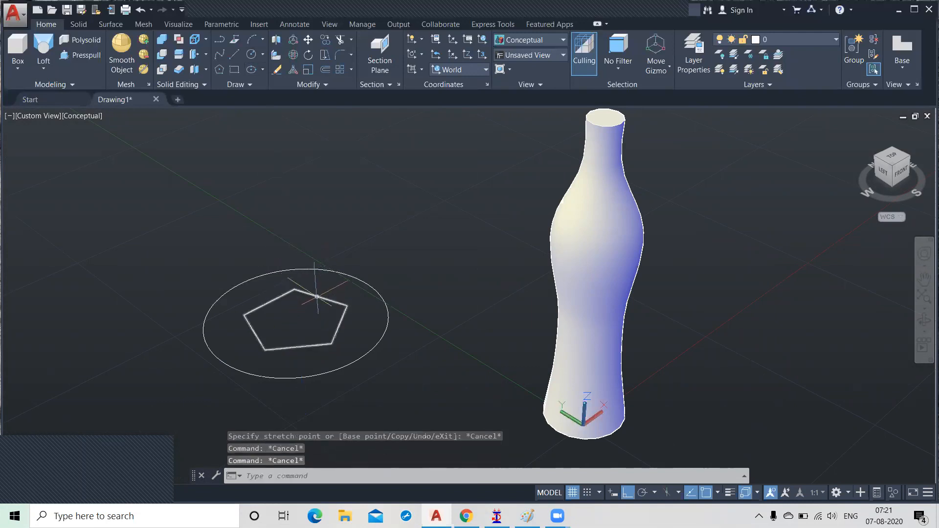
# - Move the pentagon straight up along Z so it floats above the ground-plane circle
pyautogui.click(315, 296)
pyautogui.click(294, 289)
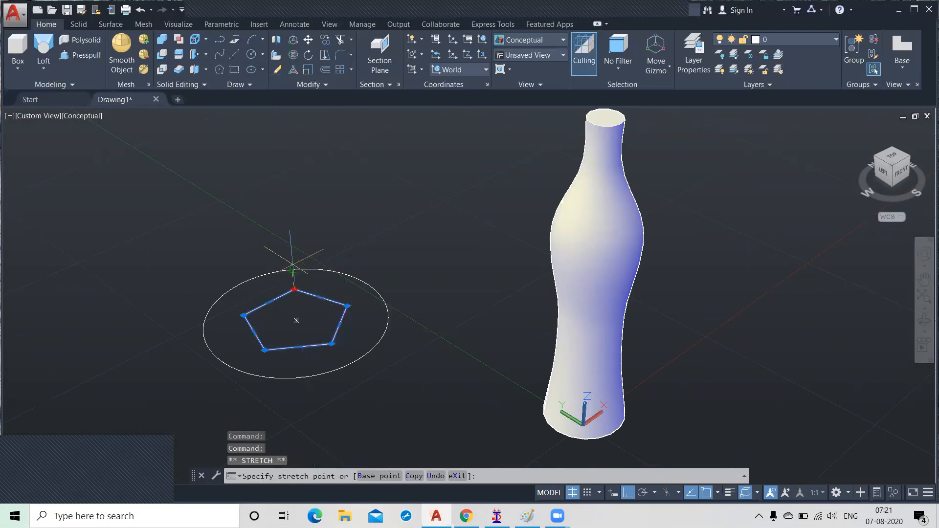
pyautogui.press('Escape')
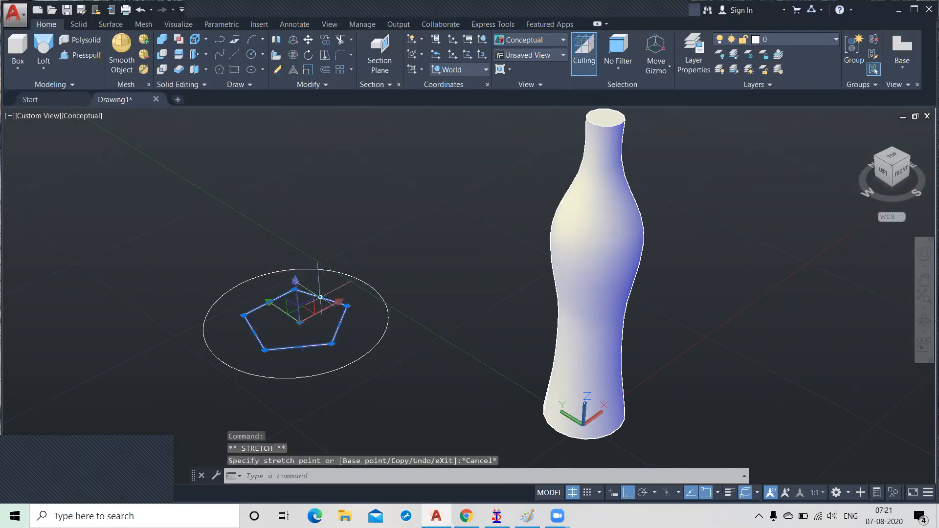
pyautogui.click(295, 300)
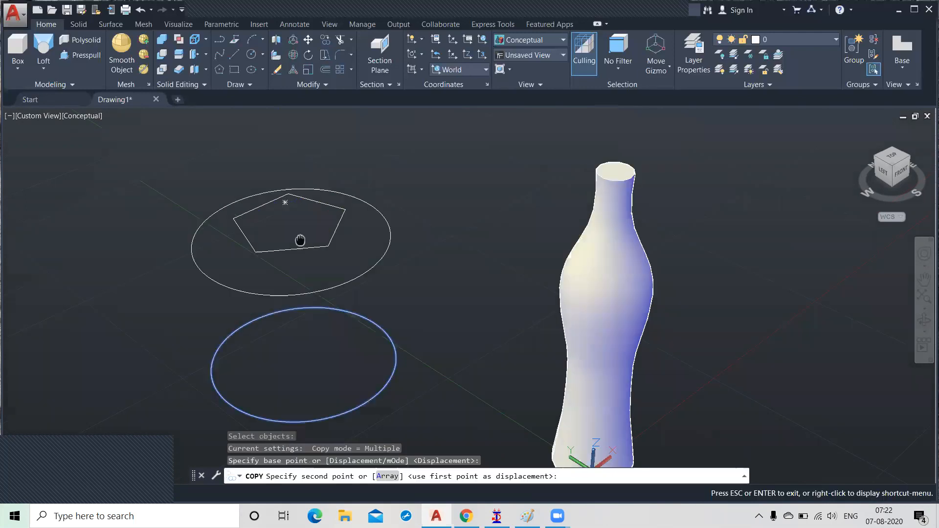
# - Copy the ground-plane circle from its center straight up along Z to about twice the pentagon's height
pyautogui.moveTo(300, 240); pyautogui.dragTo(308, 303, button='middle')
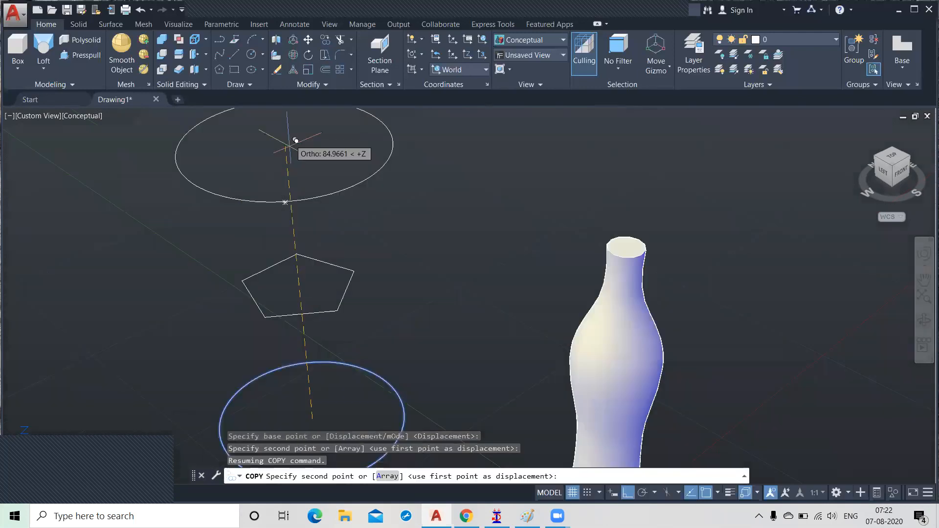
pyautogui.click(284, 128)
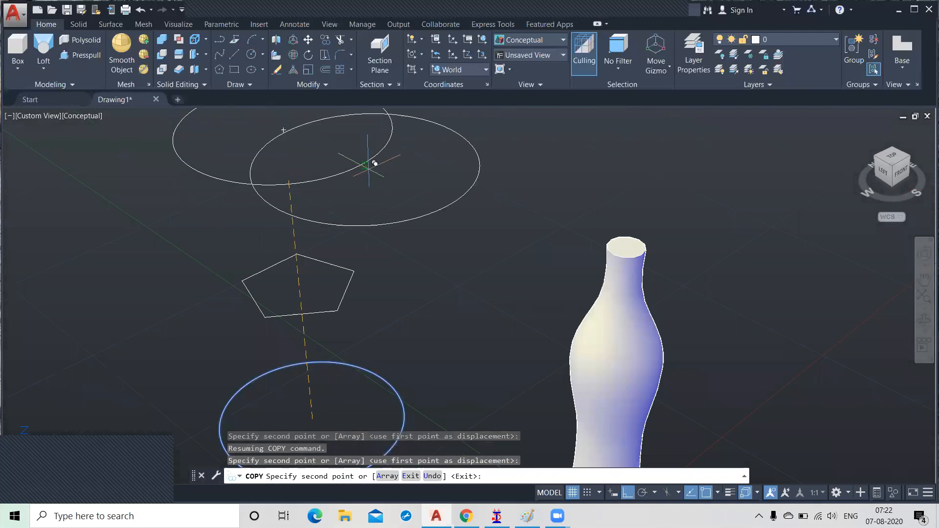
pyautogui.press('Return')
pyautogui.scroll(-1, 388, 148)
pyautogui.moveTo(388, 149); pyautogui.dragTo(406, 186, button='middle')
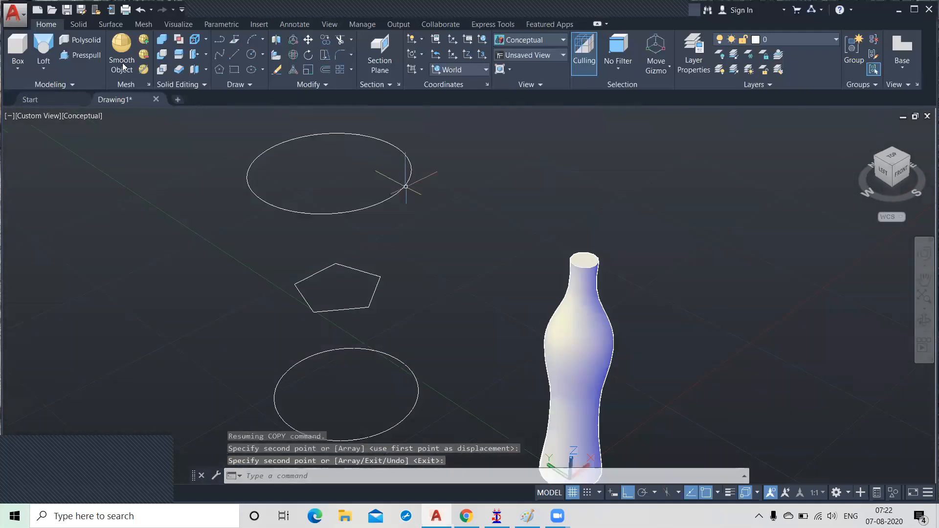
# - Loft a solid through the lower circle, the pentagon and the upper circle in that order, using cross sections only
pyautogui.click(39, 45)
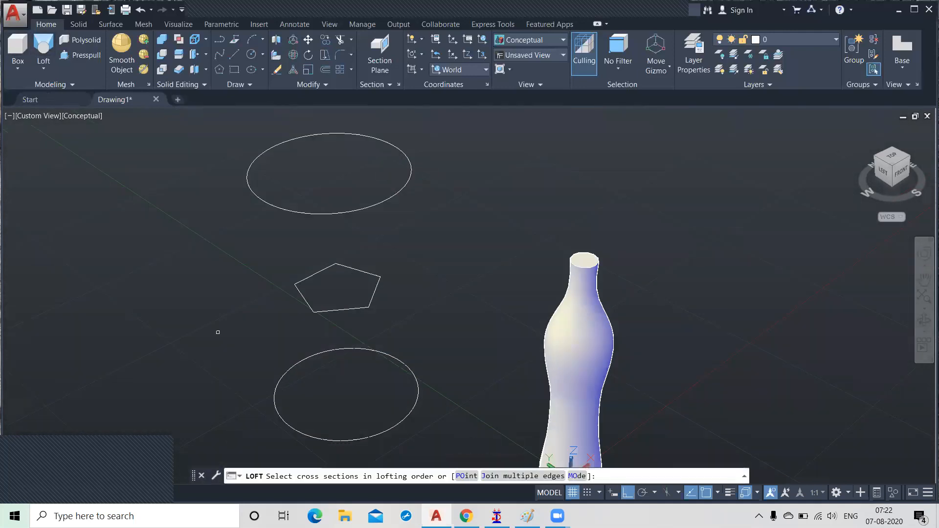
pyautogui.click(272, 390)
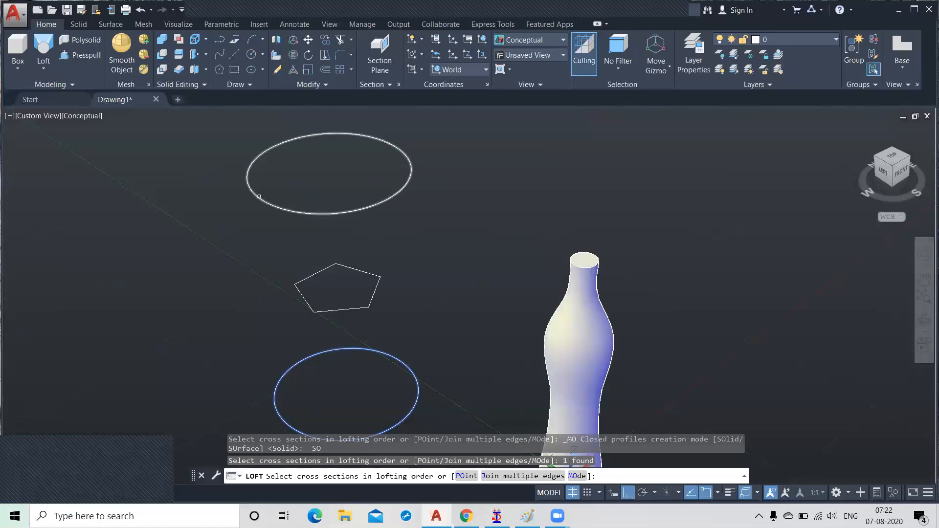
pyautogui.click(297, 290)
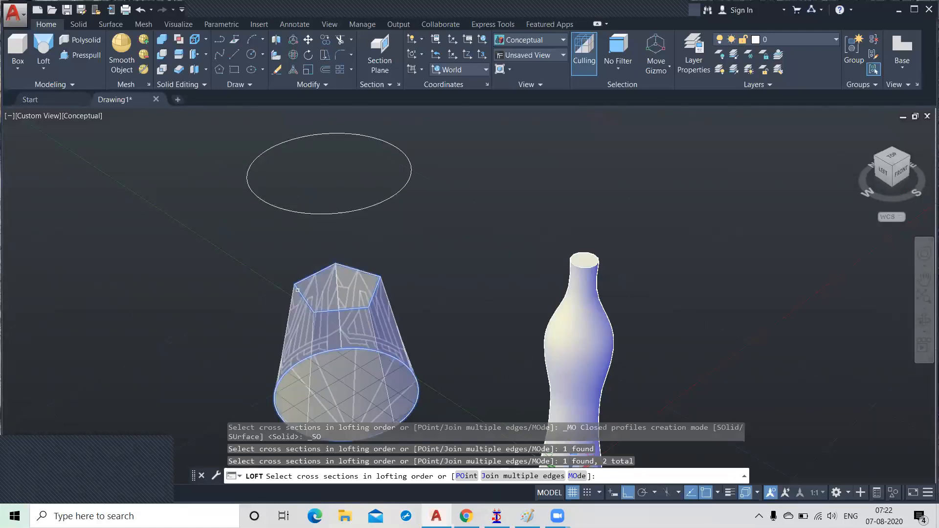
pyautogui.click(264, 202)
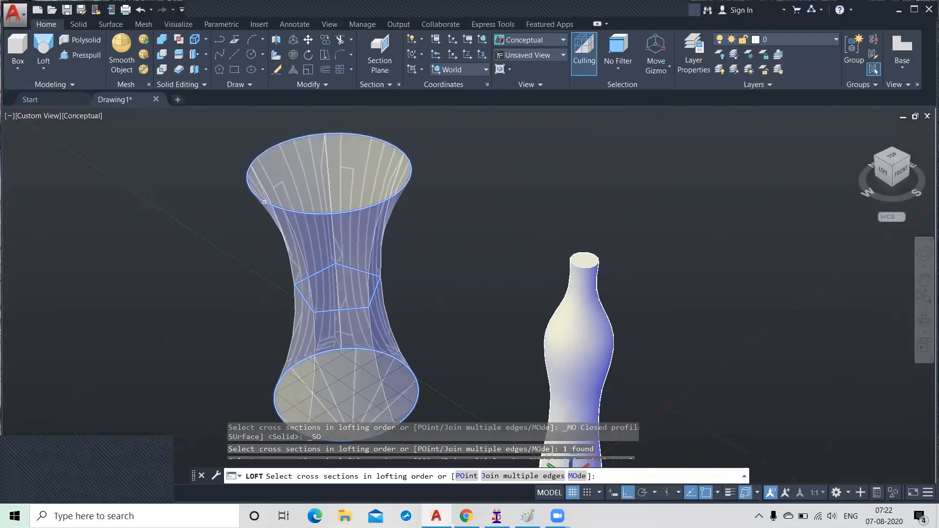
pyautogui.press('Return')
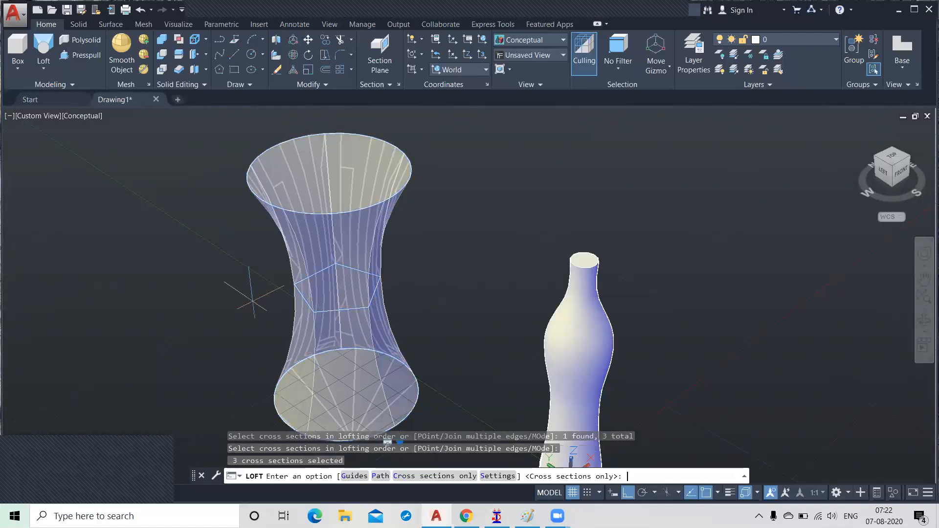
pyautogui.press('Return')
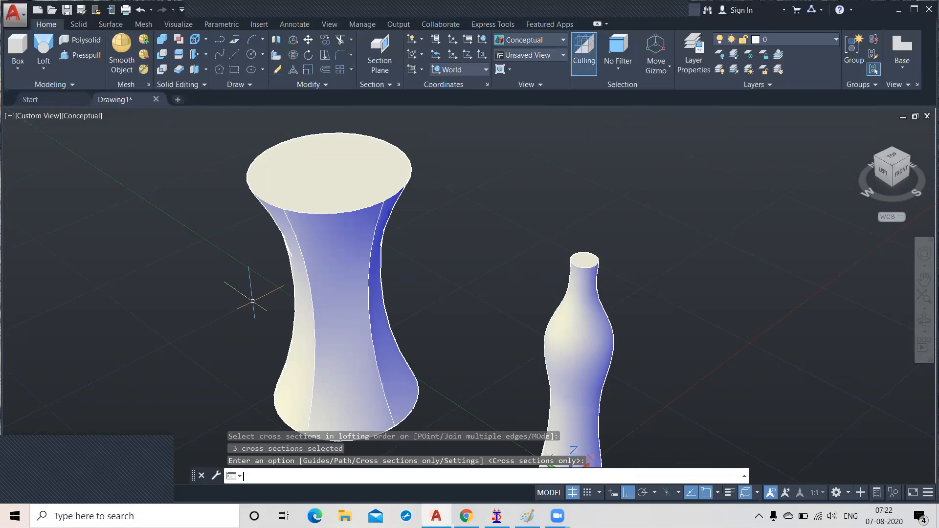
pyautogui.click(45, 68)
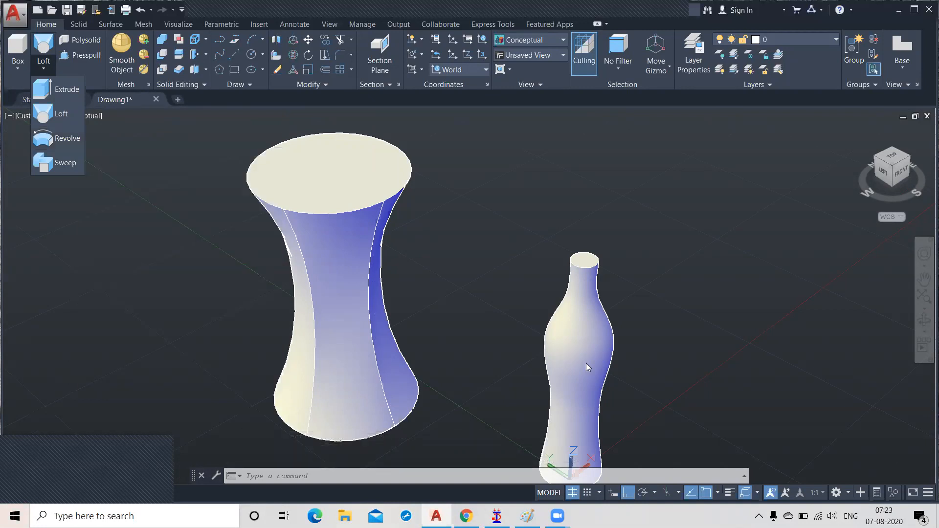
pyautogui.scroll(1, 548, 317)
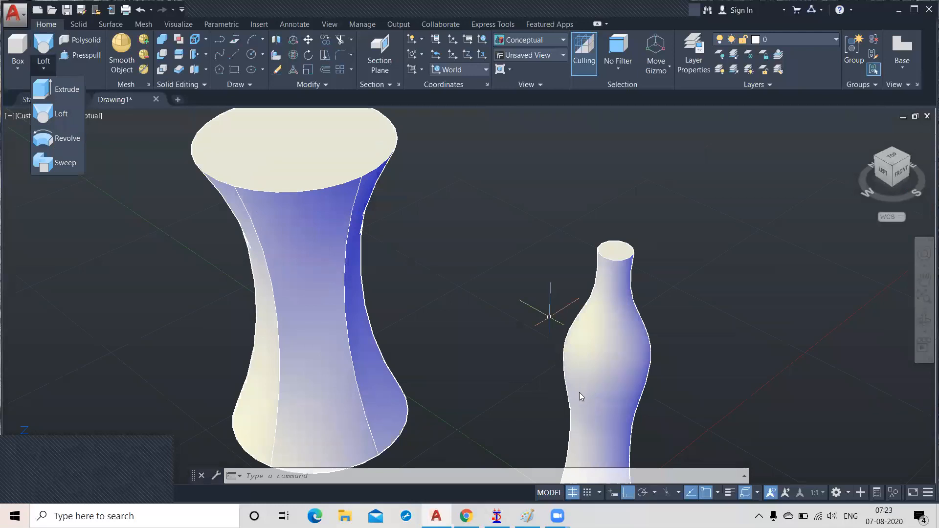
pyautogui.click(151, 290)
pyautogui.scroll(-1, 468, 282)
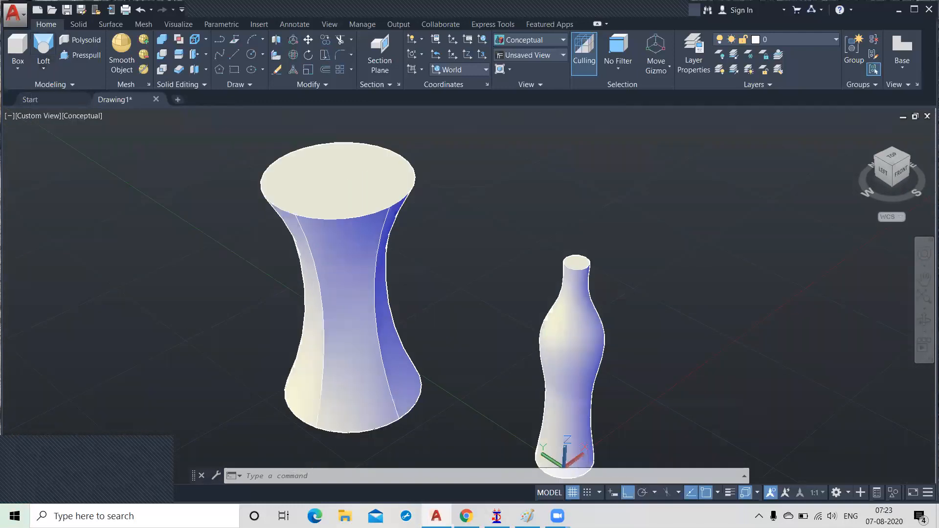
pyautogui.scroll(-1, 464, 288)
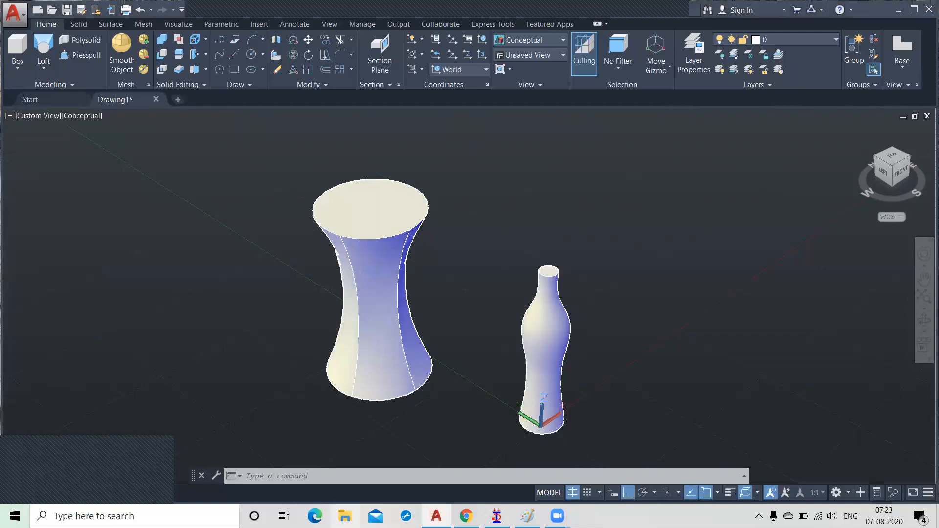
# - Switch to File Explorer and open the 3D Drawing PDF from the PPT Mapping Skills folder inside the Laptop folder
pyautogui.click(344, 516)
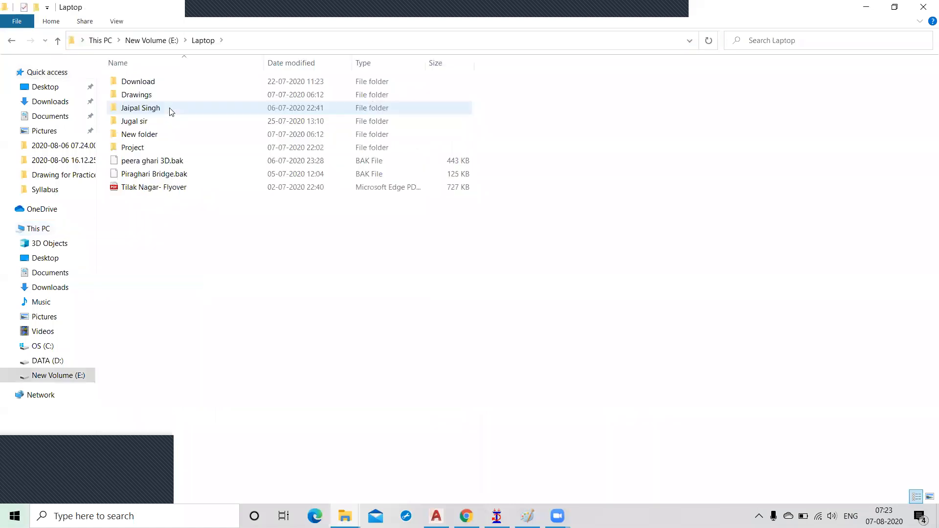
pyautogui.doubleClick(171, 112)
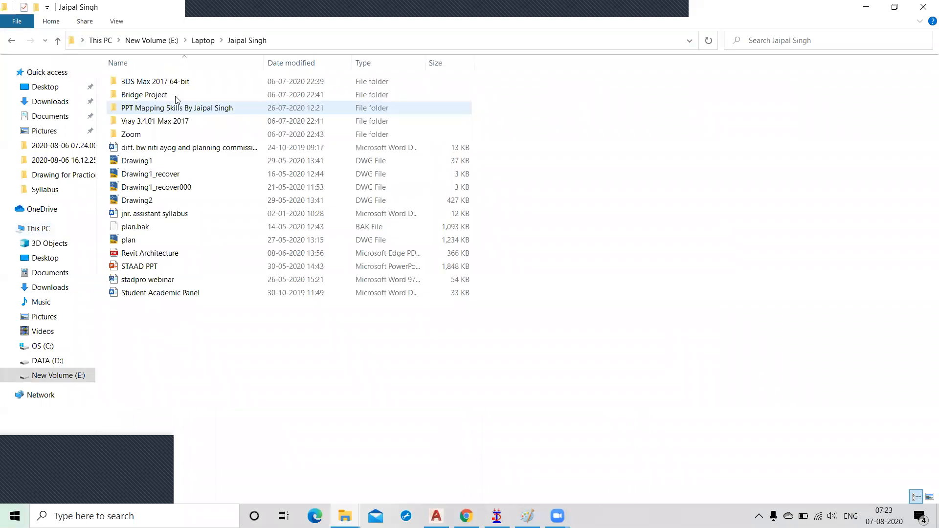
pyautogui.doubleClick(176, 97)
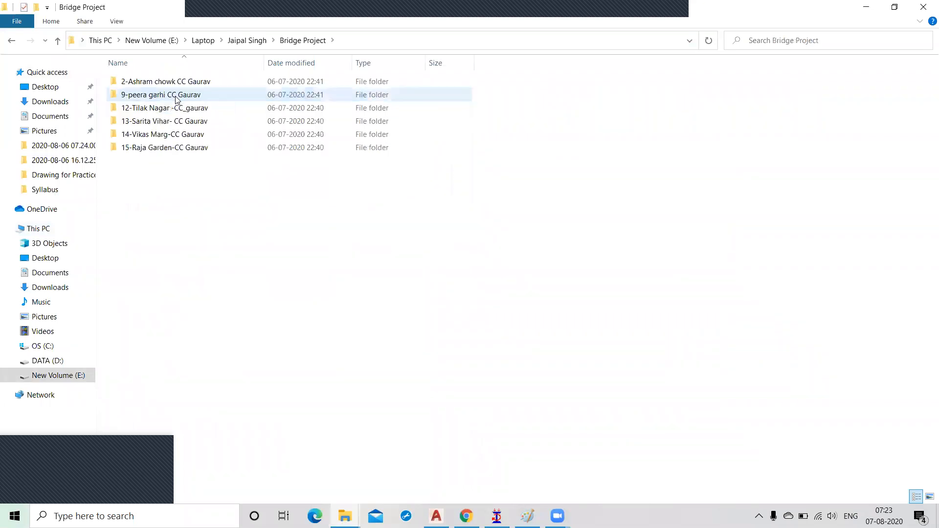
pyautogui.click(57, 40)
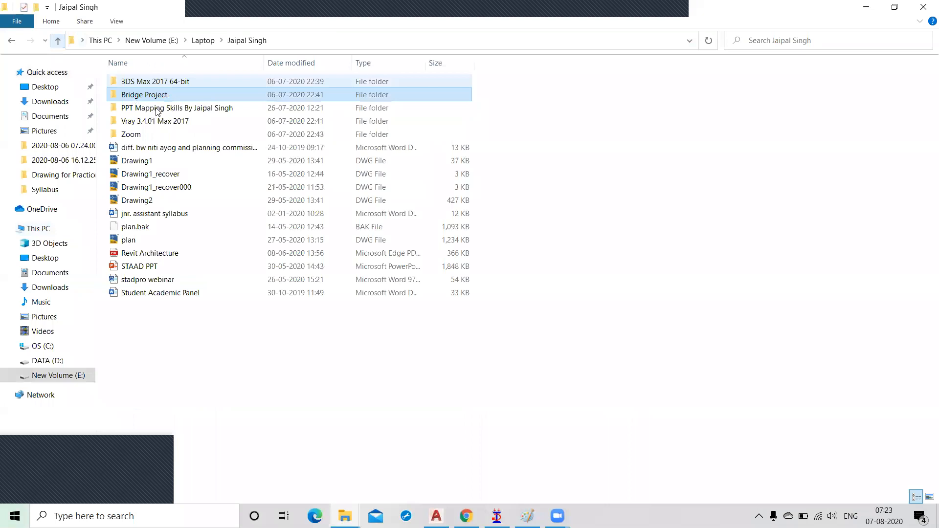
pyautogui.doubleClick(155, 112)
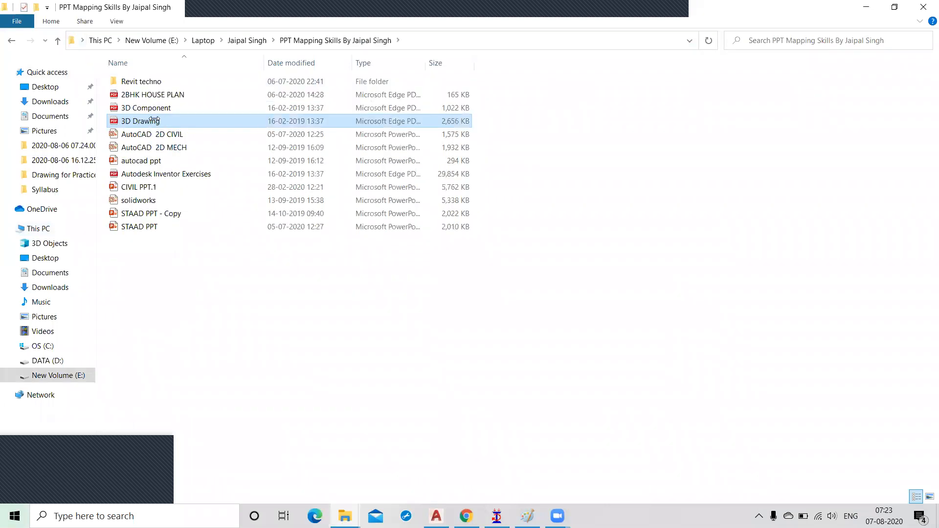
pyautogui.doubleClick(154, 120)
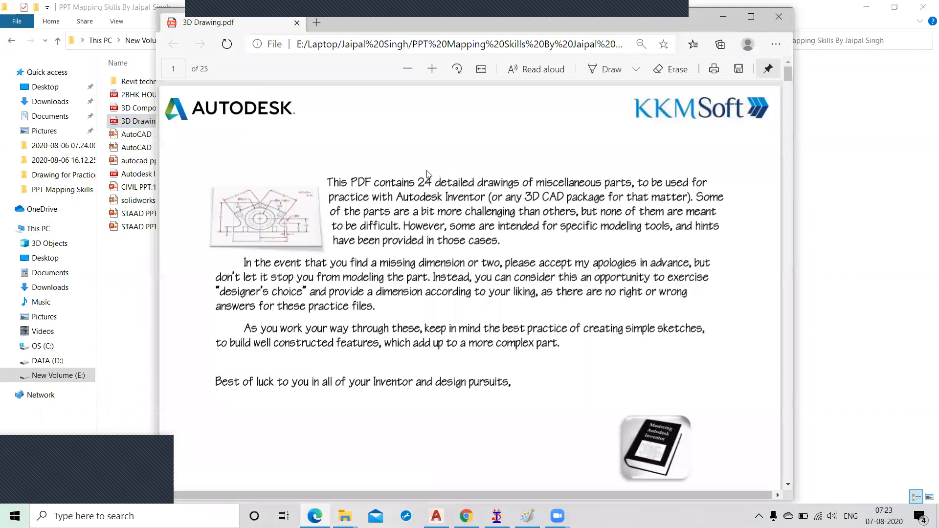
# - Look through the dimensioned practice part drawings in the PDF from the first page to sheet 18
pyautogui.scroll(-20, 427, 174)
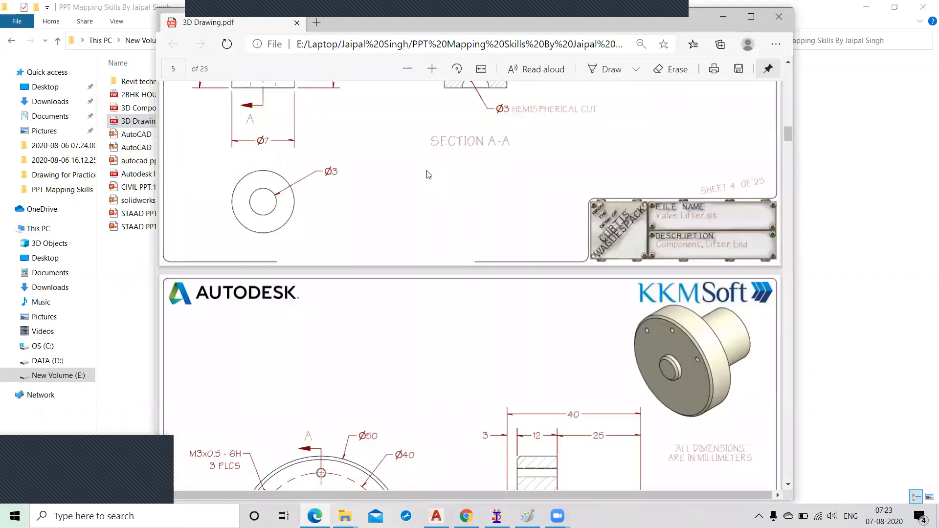
pyautogui.scroll(-10, 428, 174)
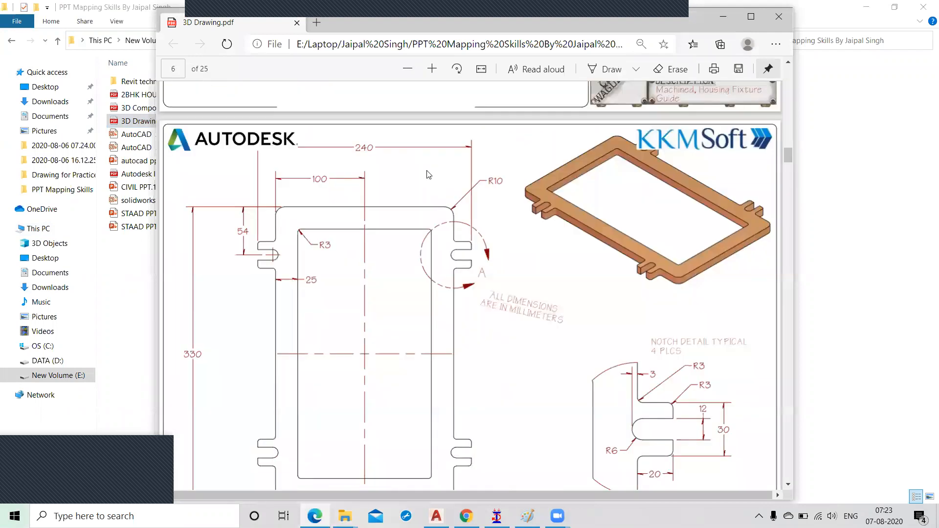
pyautogui.scroll(-15, 429, 175)
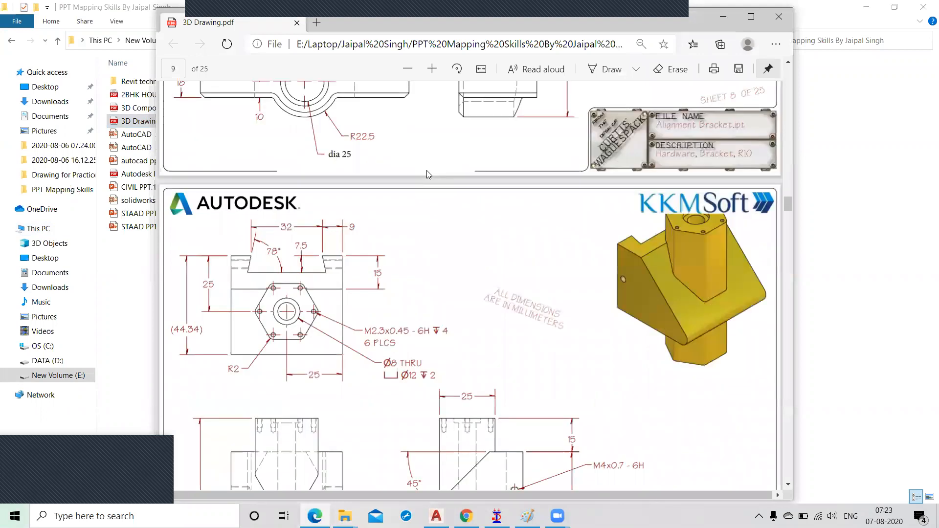
pyautogui.scroll(-15, 428, 174)
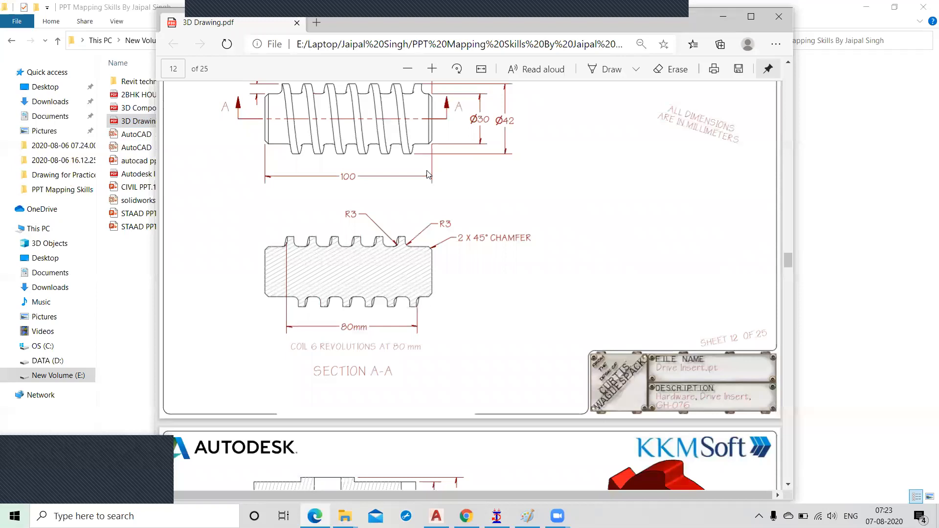
pyautogui.scroll(-20, 428, 175)
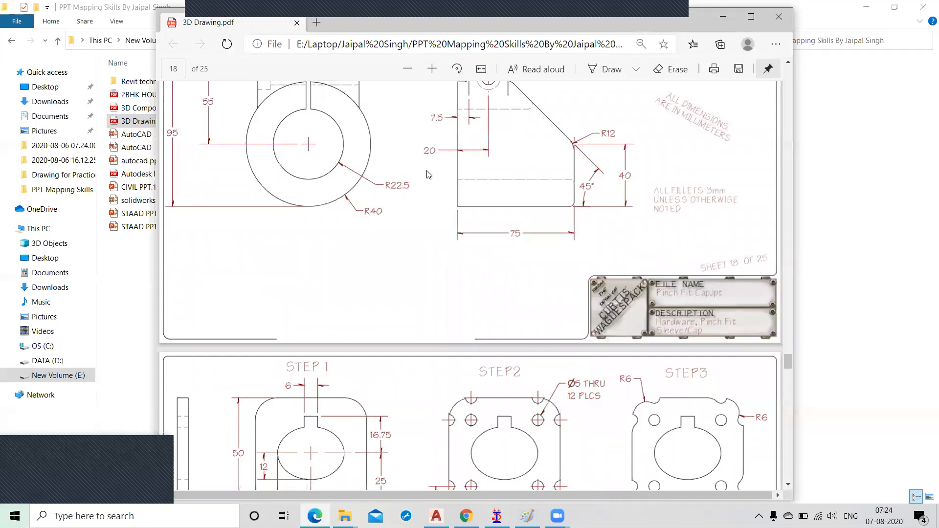
# - Look back through the practice part drawings in the PDF to the stepped flange part on sheet 5
pyautogui.scroll(8, 428, 175)
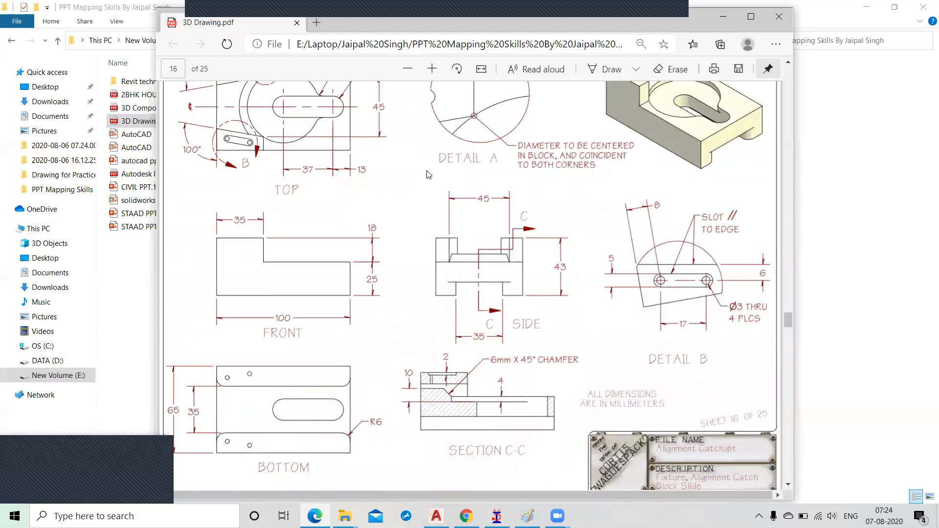
pyautogui.scroll(15, 428, 174)
pyautogui.scroll(6, 428, 174)
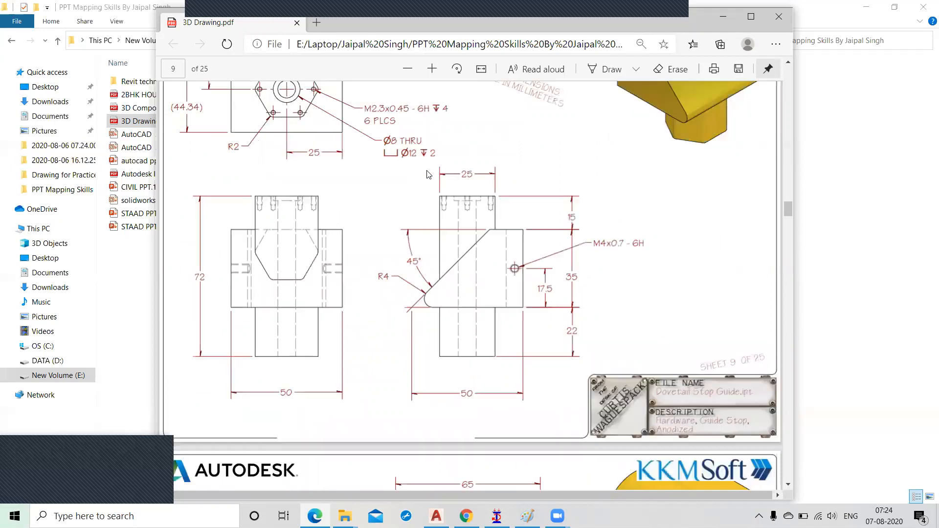
pyautogui.scroll(4, 428, 174)
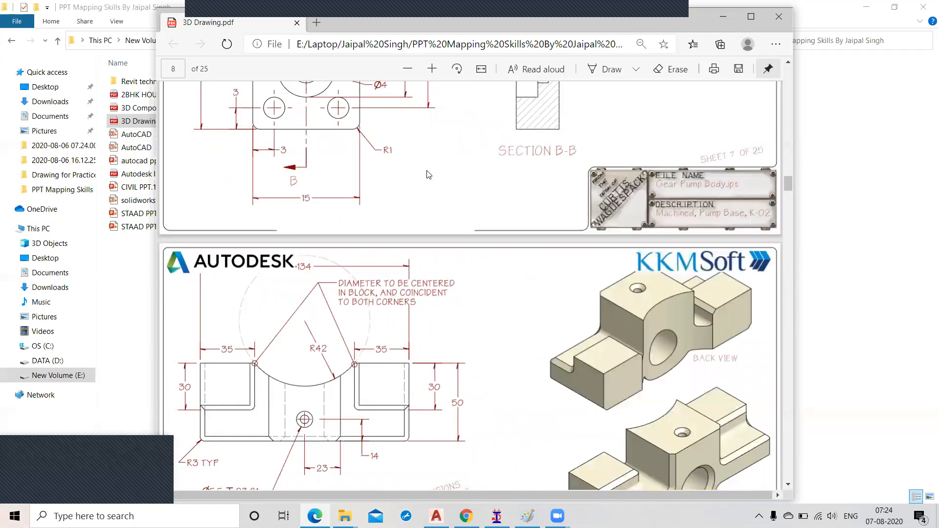
pyautogui.scroll(10, 429, 174)
pyautogui.scroll(-3, 579, 304)
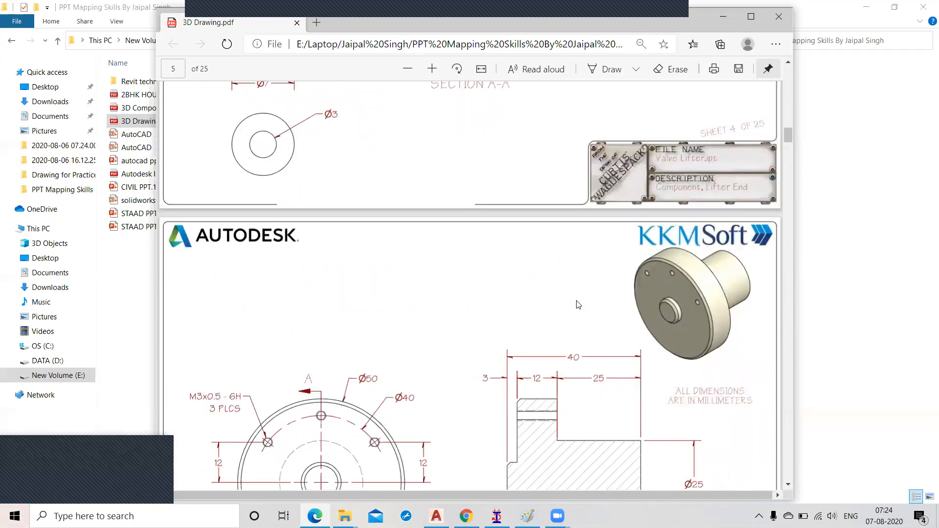
pyautogui.scroll(-2, 554, 336)
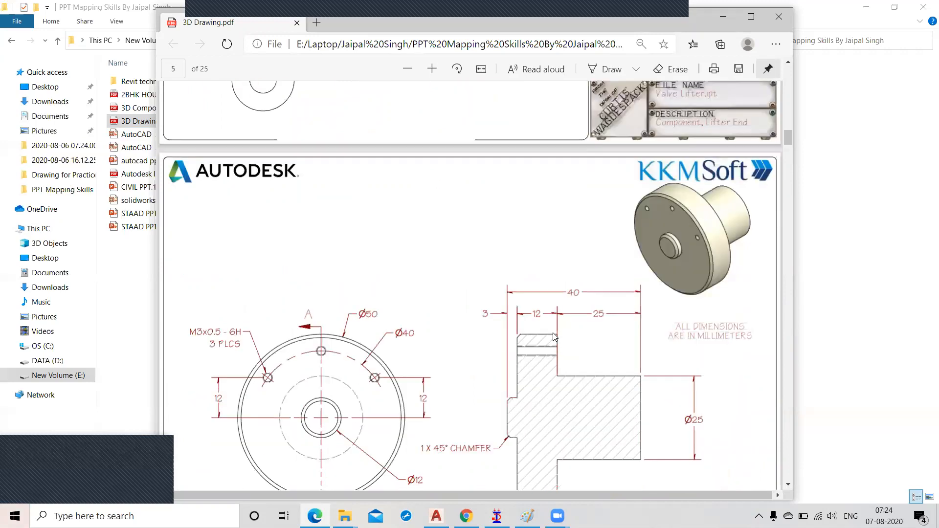
pyautogui.scroll(-2, 608, 300)
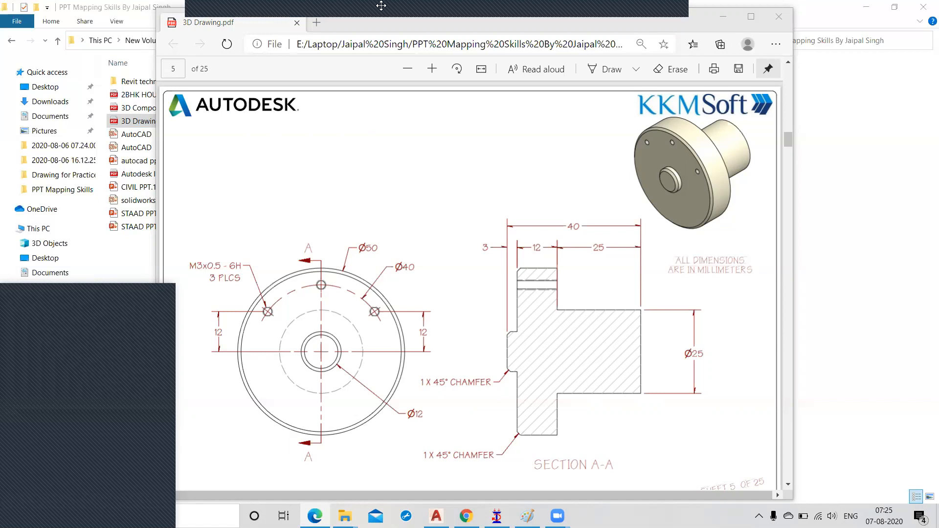
# - Minimize the PDF and the File Explorer window to return to the AutoCAD drawing
pyautogui.click(637, 19)
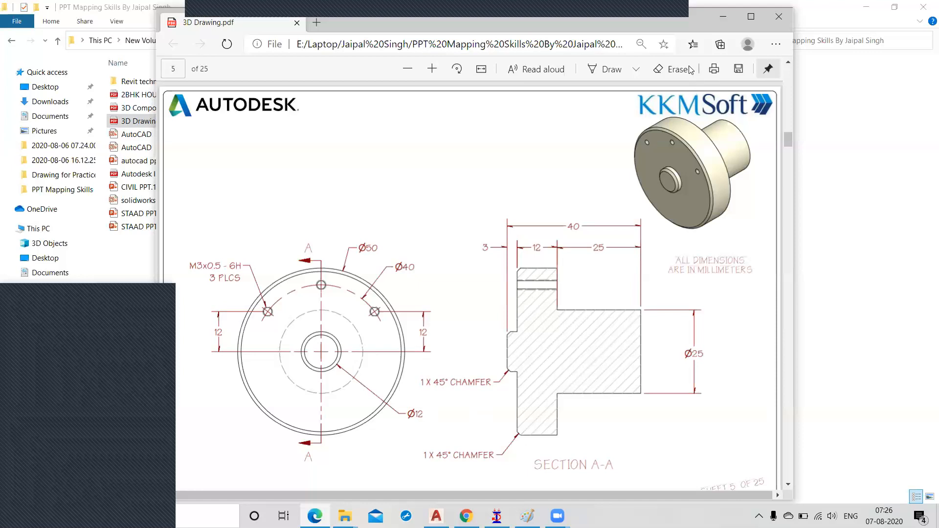
pyautogui.click(723, 19)
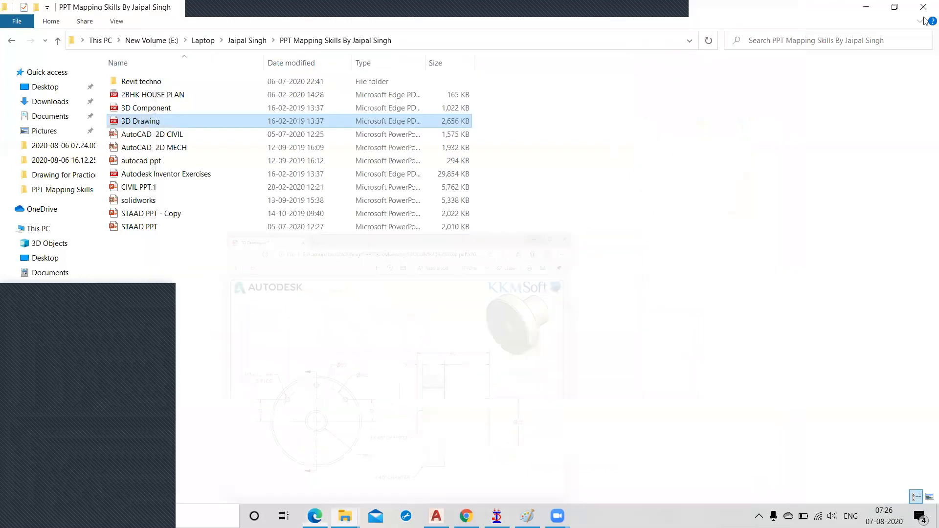
pyautogui.click(868, 8)
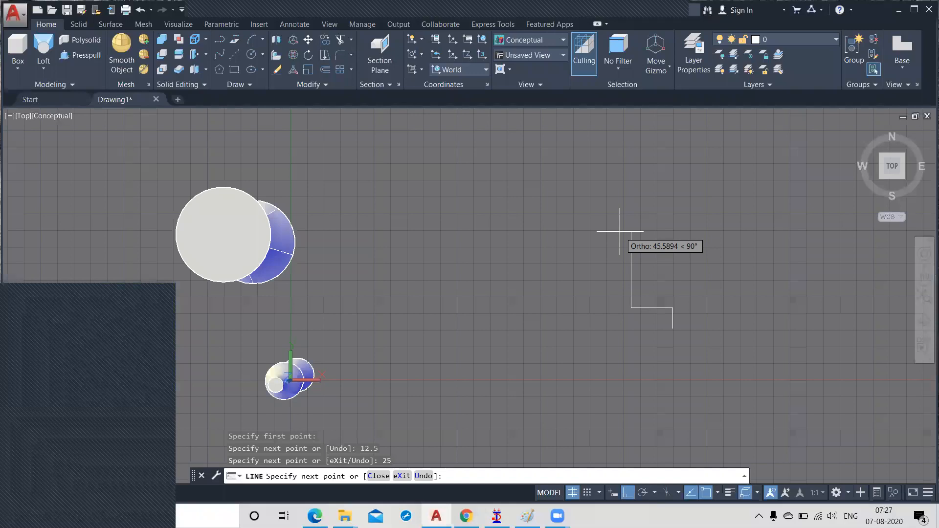
# - Continue the line profile 12.5 upward and 12 to the left, checking the flange width against the PDF drawing
pyautogui.write('12.5')
pyautogui.press('Return')
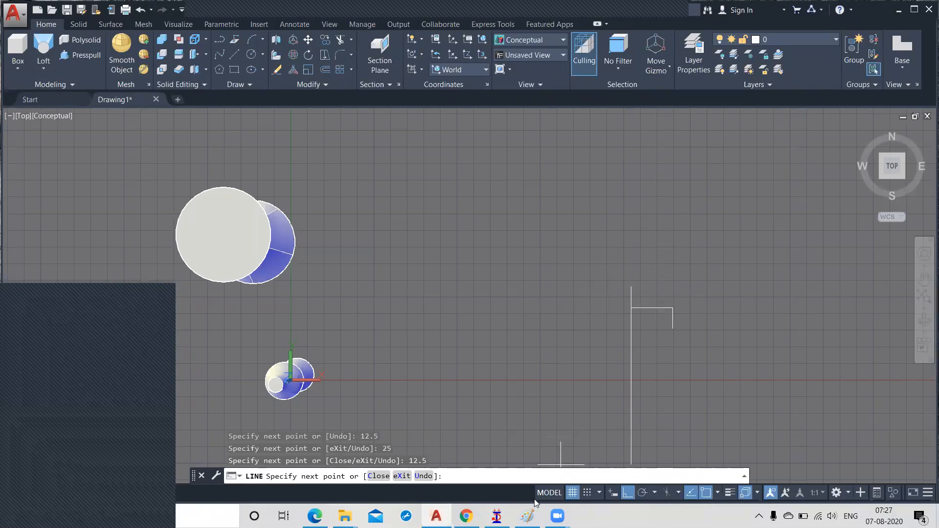
pyautogui.click(314, 516)
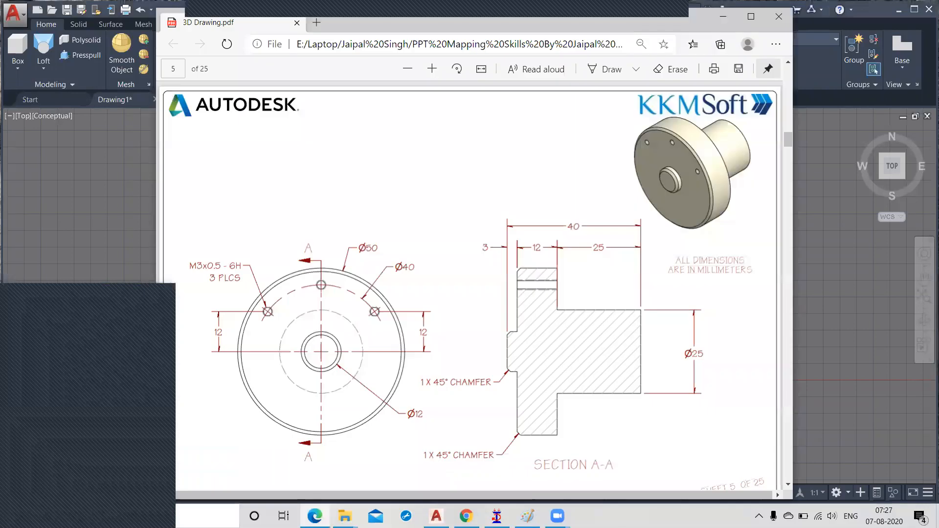
pyautogui.hotkey('alt', 'Tab')
pyautogui.write('12')
pyautogui.press('Return')
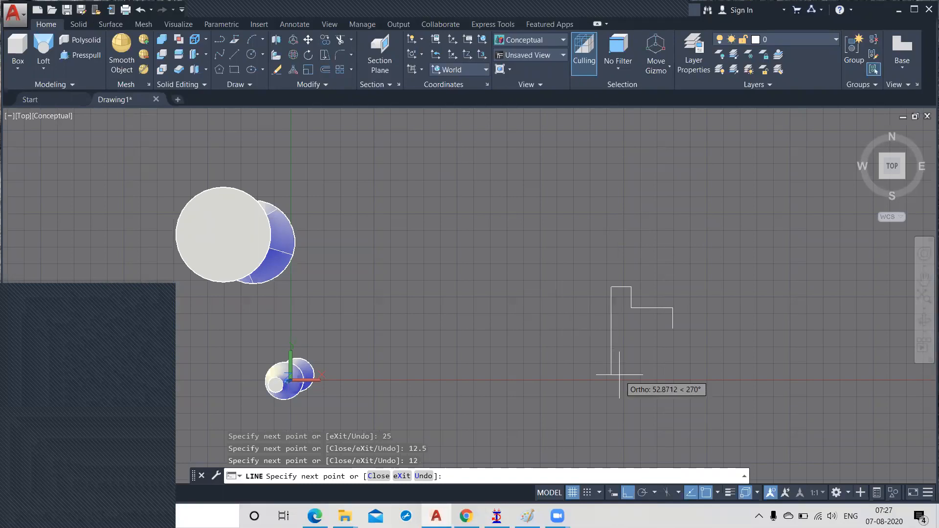
# - Continue the profile 19 down, 3 to the left, and down to the level of the profile's starting point
pyautogui.write('19')
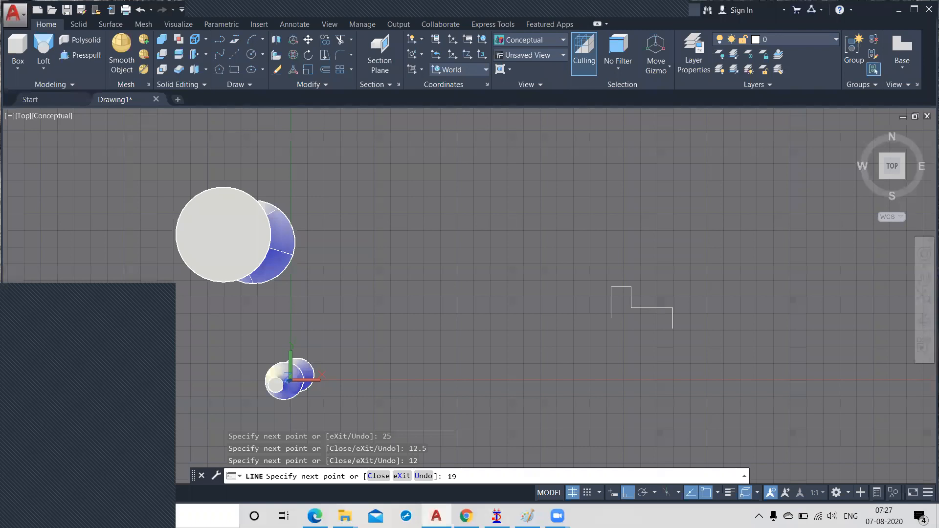
pyautogui.press('Return')
pyautogui.write('3')
pyautogui.press('Return')
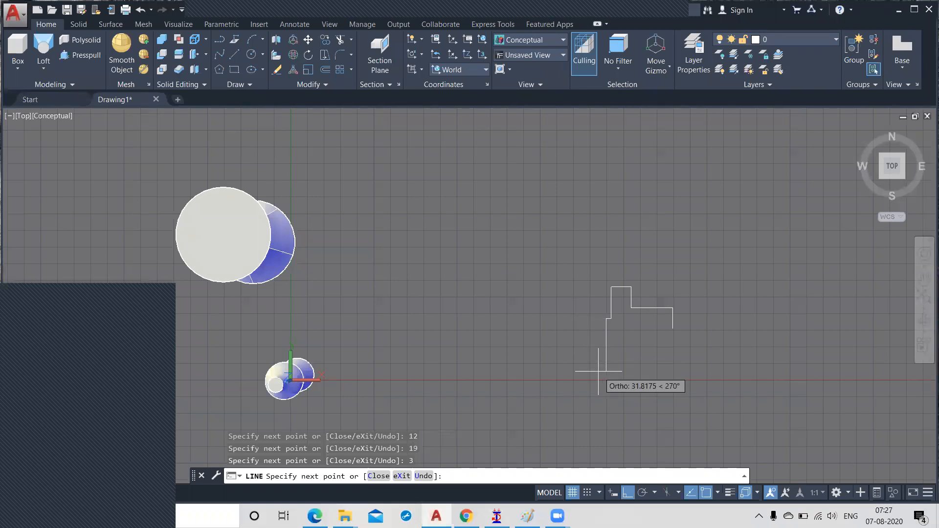
pyautogui.write('3')
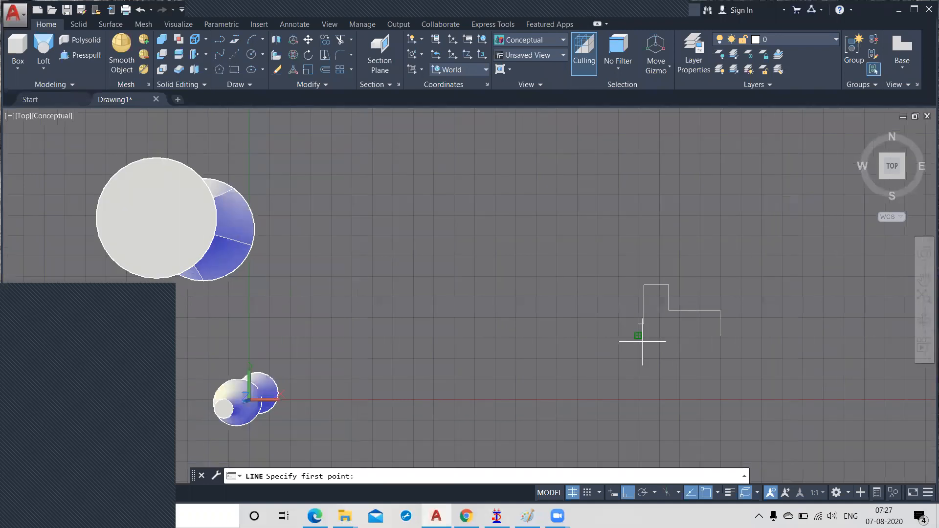
# - Draw a horizontal axis line from the profile's lower-left corner past its right end, and stretch its left end beyond the profile
pyautogui.click(638, 335)
pyautogui.click(794, 336)
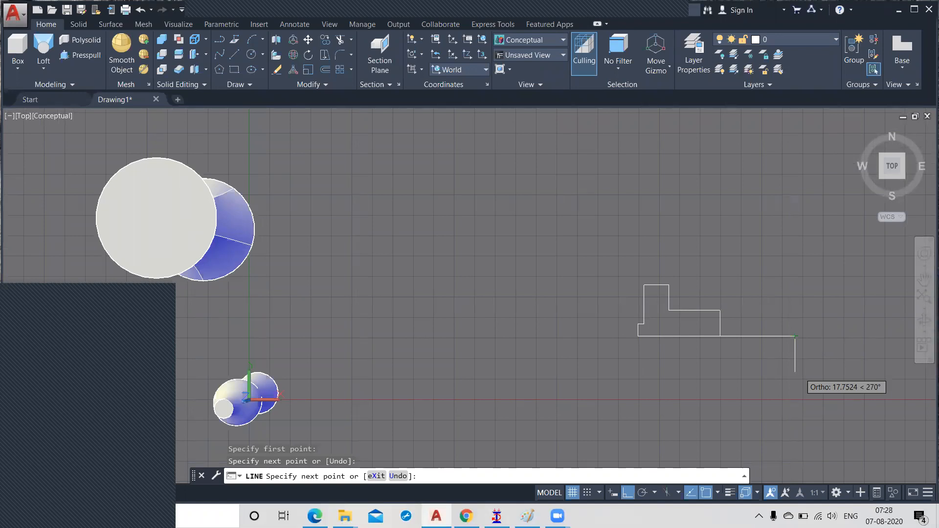
pyautogui.rightClick(634, 304)
pyautogui.click(697, 313)
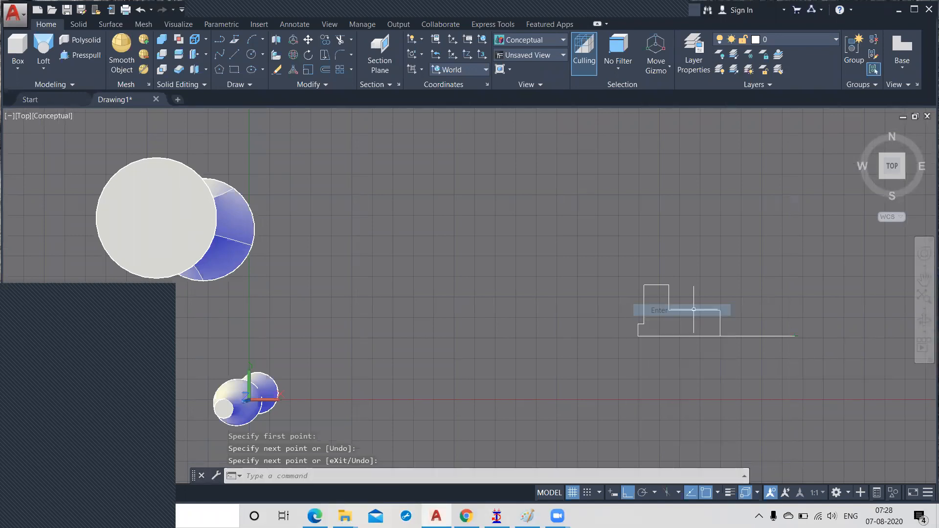
pyautogui.click(673, 335)
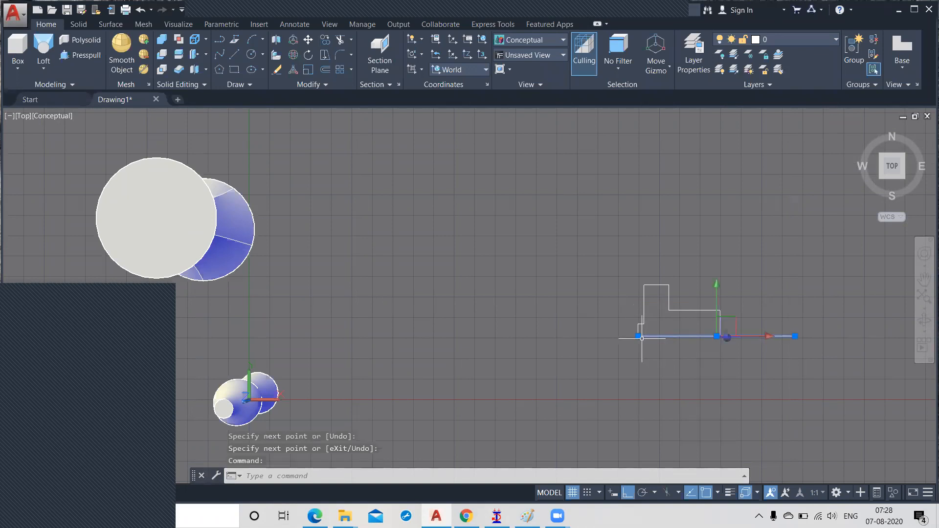
pyautogui.click(638, 337)
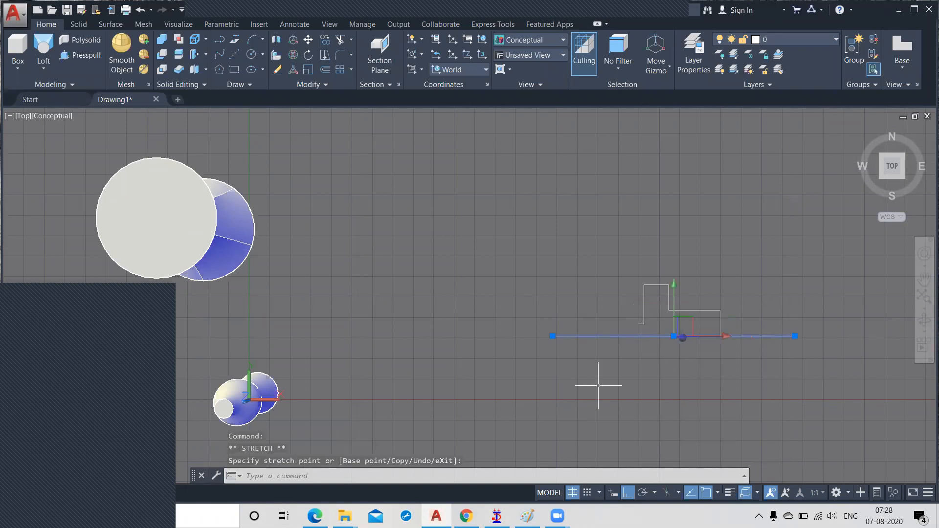
pyautogui.press('Escape')
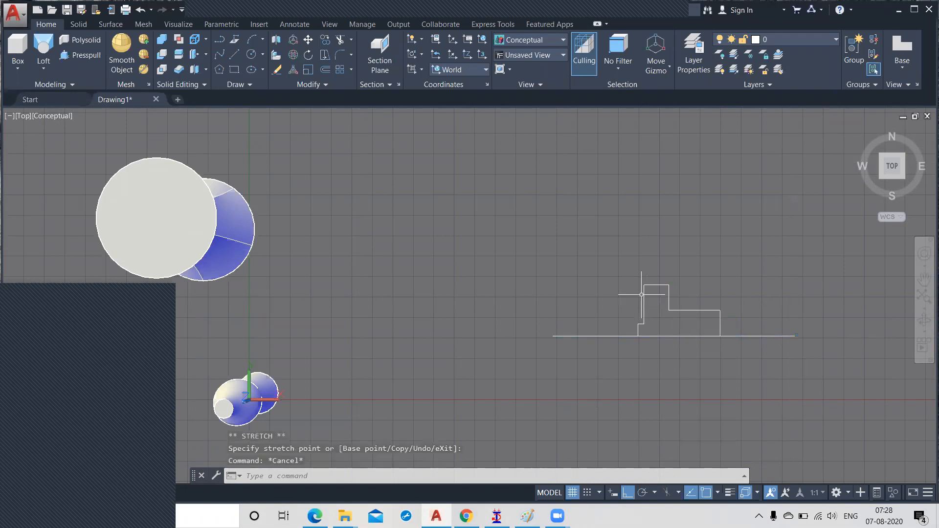
# - Check the chamfer callout in the PDF and set the Chamfer command to length 1 and angle 45
pyautogui.scroll(1, 663, 348)
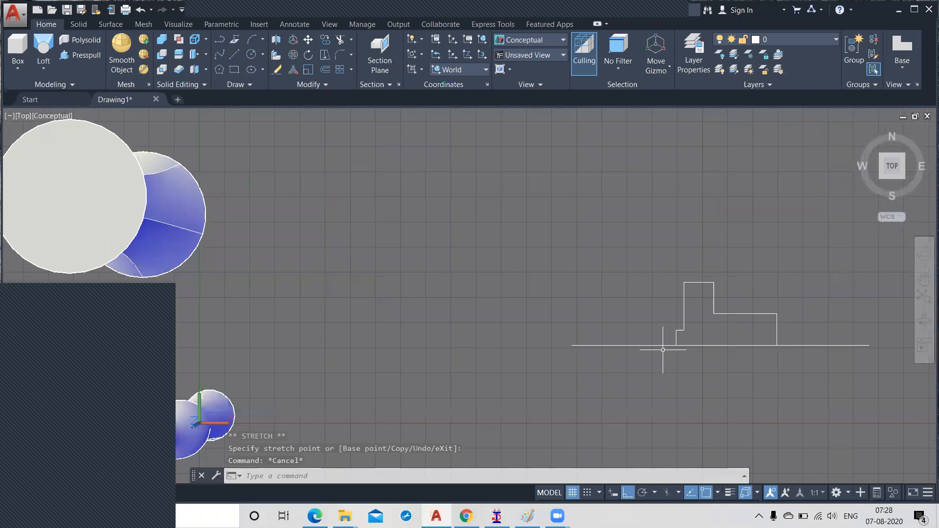
pyautogui.scroll(2, 645, 333)
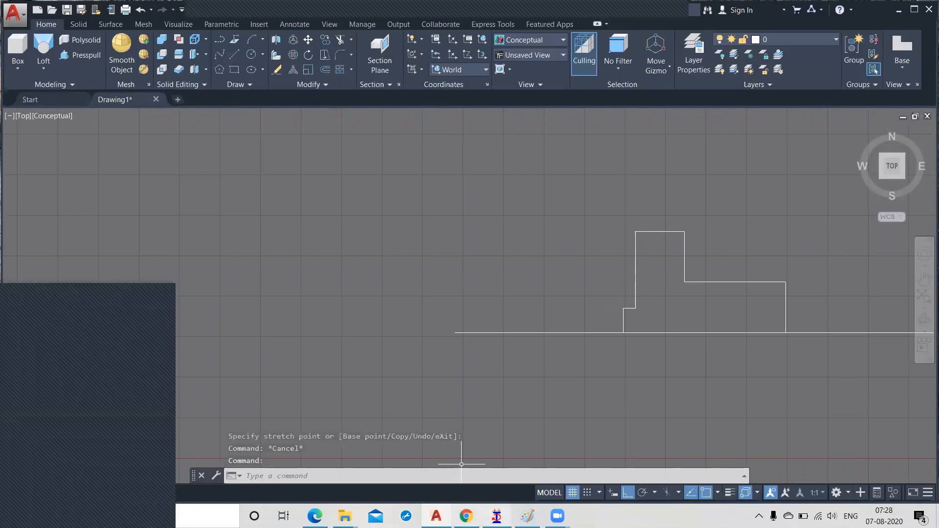
pyautogui.hotkey('alt', 'Tab')
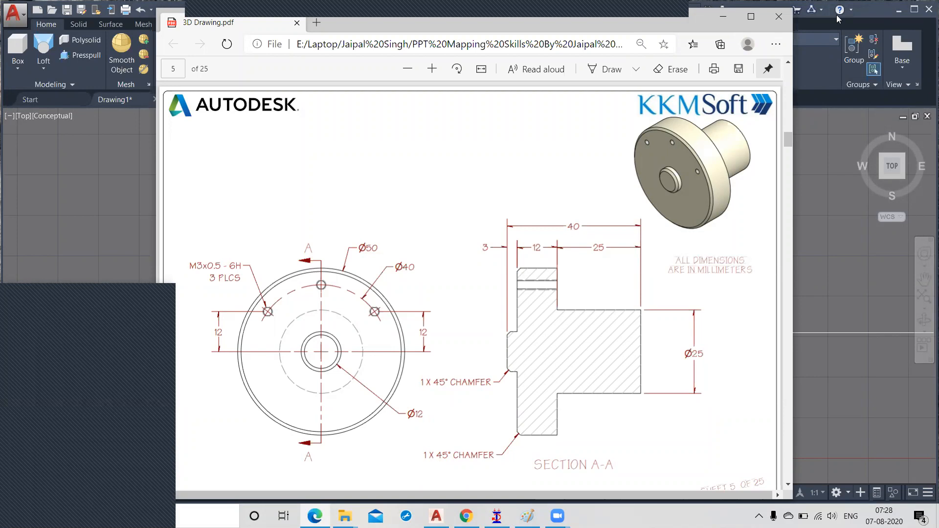
pyautogui.click(723, 17)
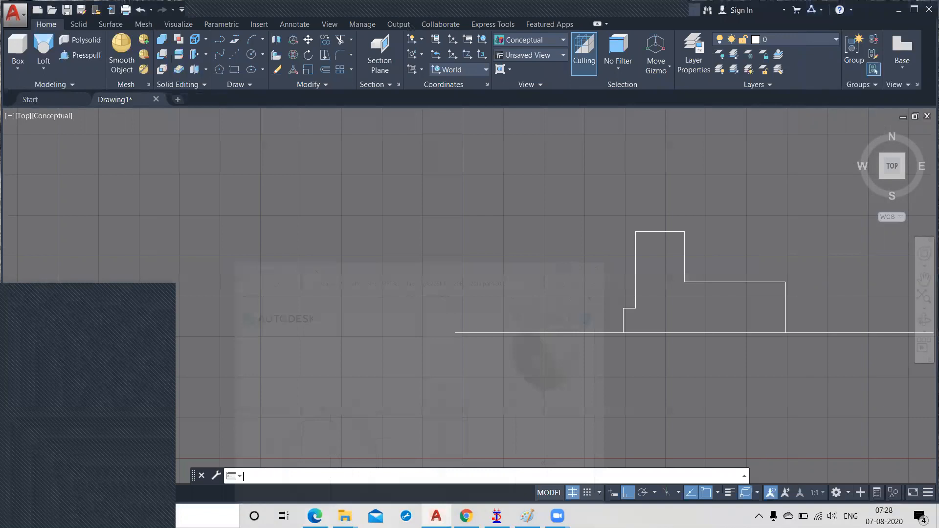
pyautogui.write('CHA')
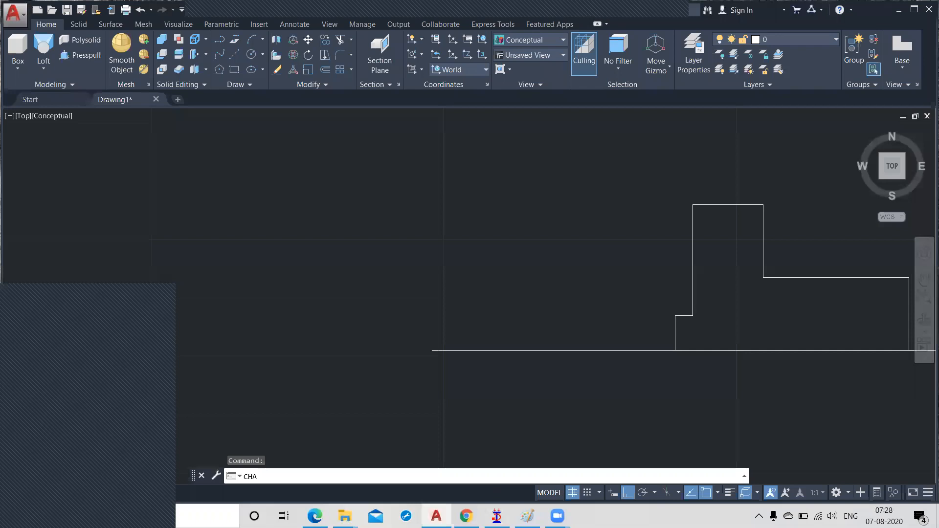
pyautogui.press('Return')
pyautogui.write('A')
pyautogui.press('Return')
pyautogui.write('1')
pyautogui.press('Return')
pyautogui.write('45')
pyautogui.press('Return')
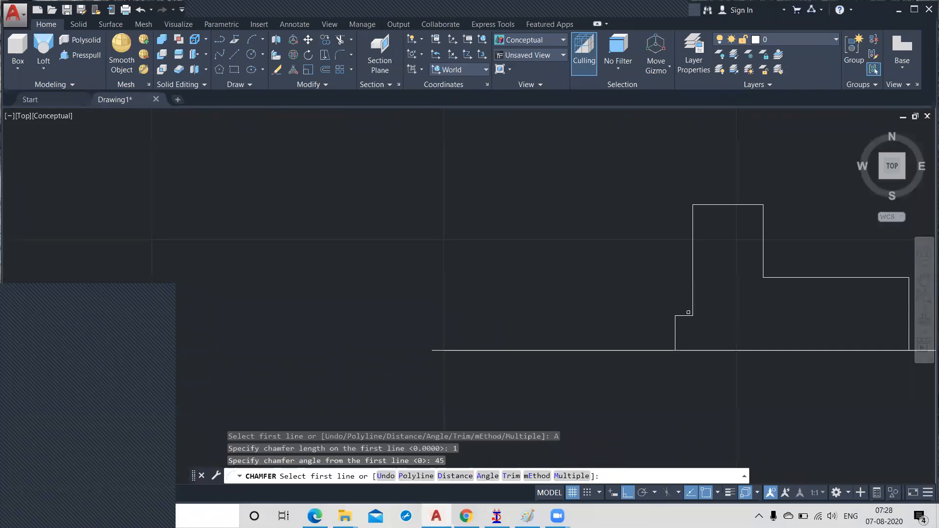
# - Try to chamfer the outer corner of the small left step, picking its horizontal edge before its vertical edge
pyautogui.scroll(2, 685, 316)
pyautogui.click(803, 327)
pyautogui.click(804, 334)
pyautogui.moveTo(751, 341); pyautogui.dragTo(632, 350, button='middle')
pyautogui.click(711, 351)
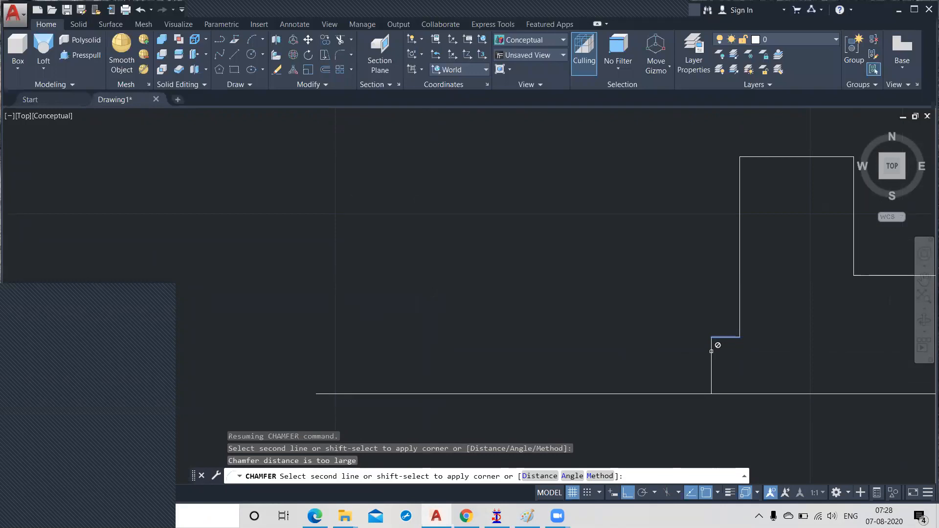
pyautogui.click(712, 347)
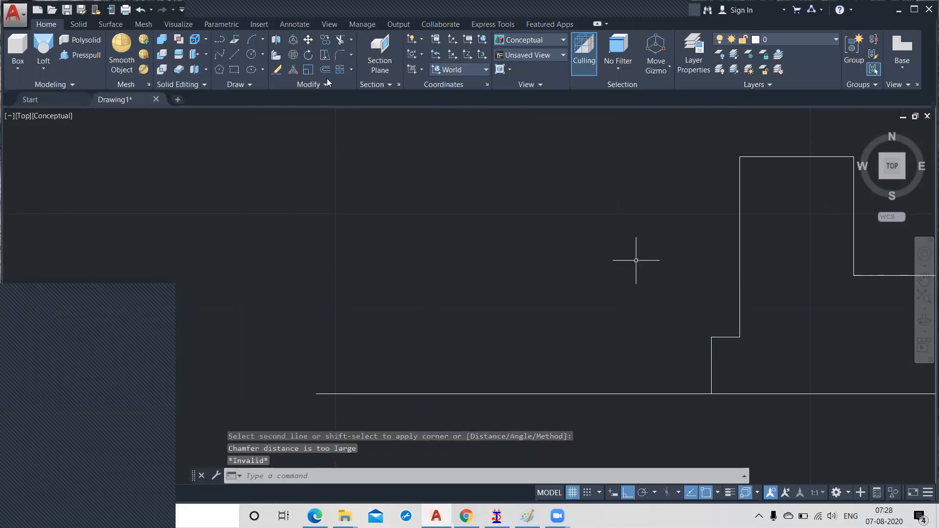
# - Retry the chamfer with length 1 and angle 45 on the small left step, picking its vertical edge first
pyautogui.write('c')
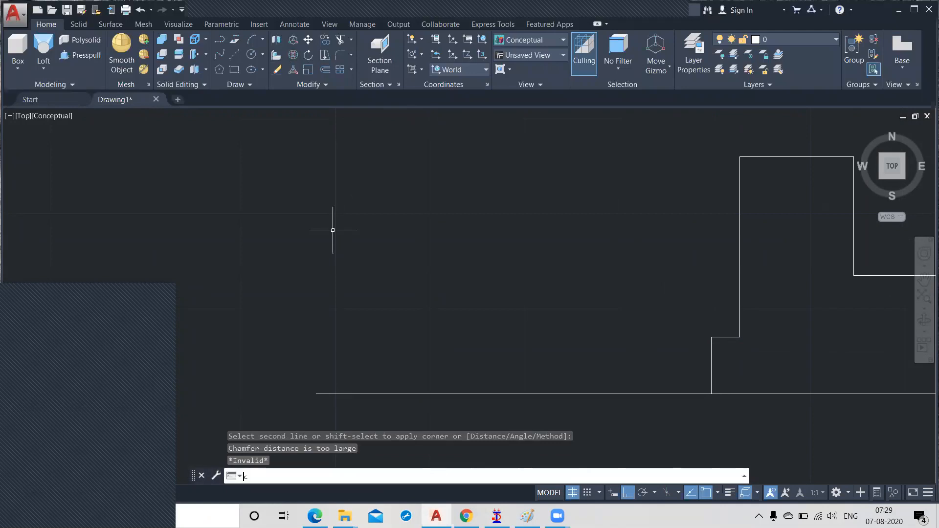
pyautogui.write('h')
pyautogui.press('Return')
pyautogui.write('a')
pyautogui.press('Return')
pyautogui.press('Return')
pyautogui.press('Return')
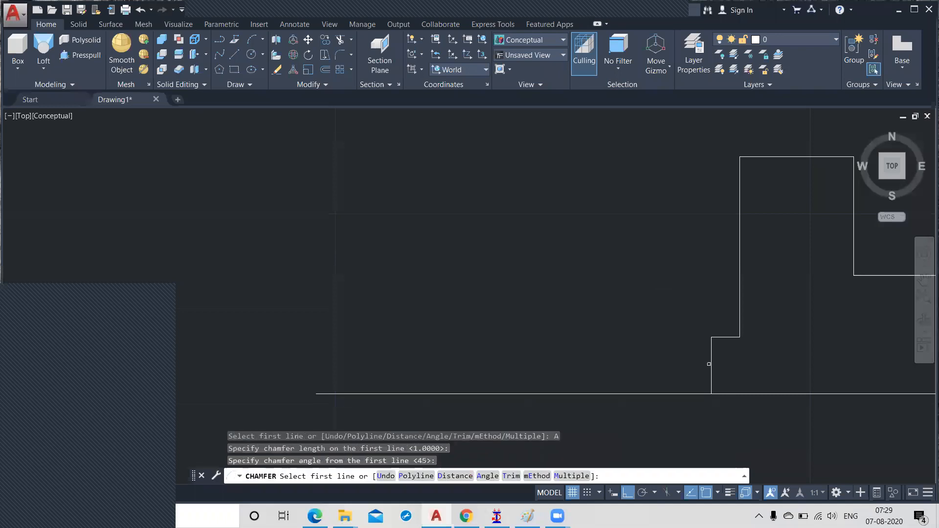
pyautogui.click(712, 355)
pyautogui.click(717, 337)
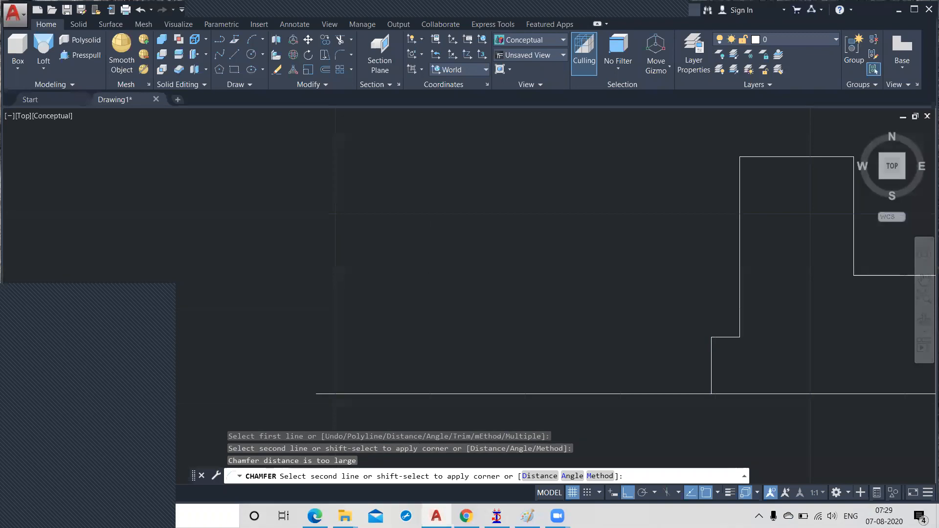
pyautogui.press('Escape')
# - Measure the short horizontal edge of the small left step with a linear dimension, and delete that dimension
pyautogui.write('d')
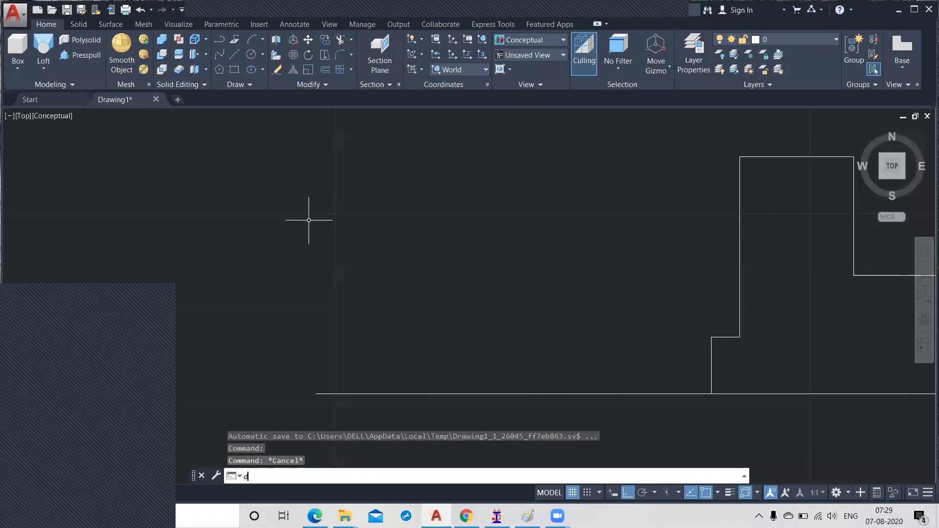
pyautogui.write('iml')
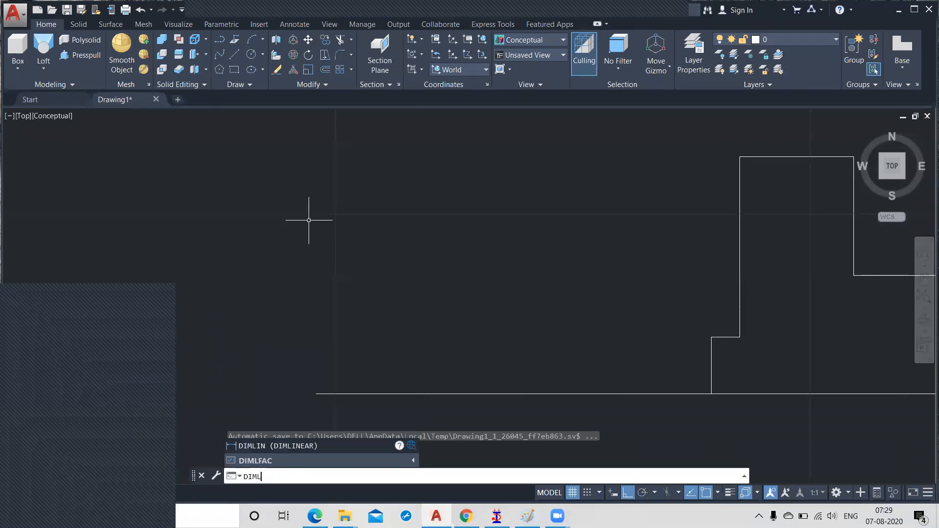
pyautogui.write('in')
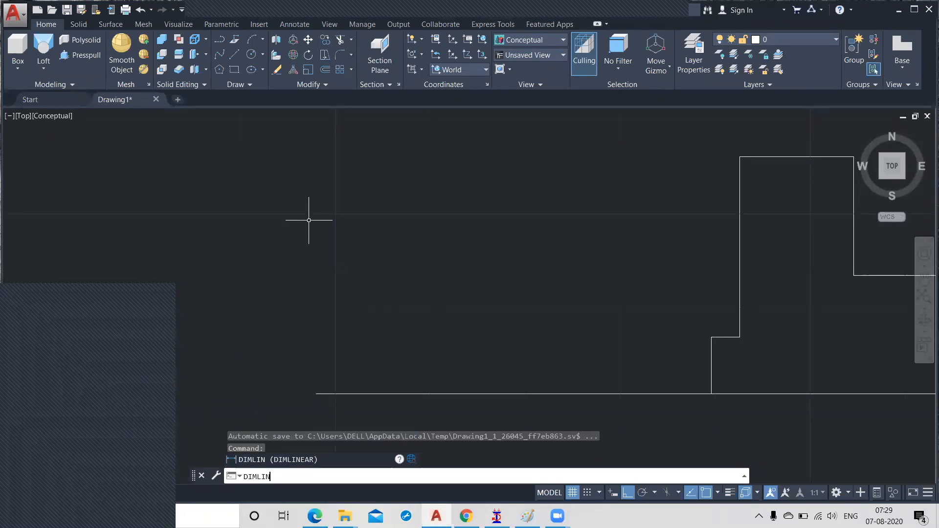
pyautogui.press('Return')
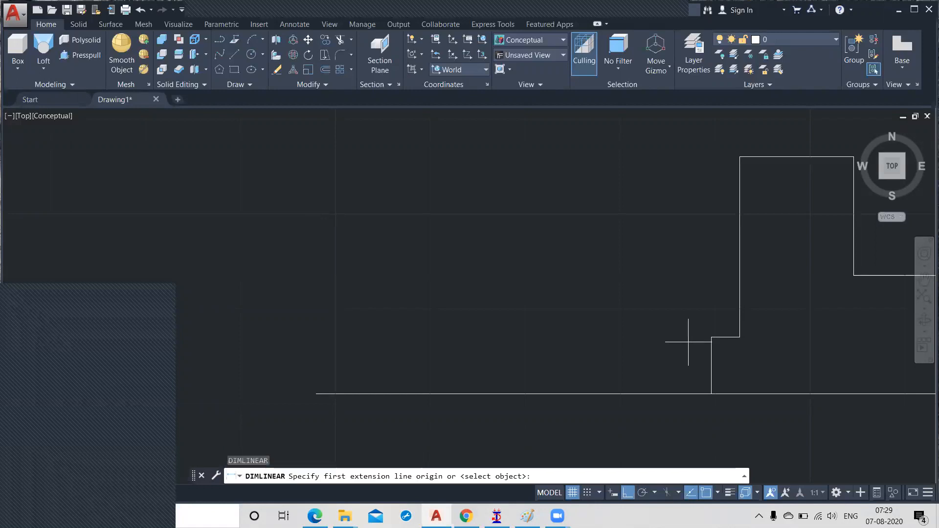
pyautogui.click(737, 336)
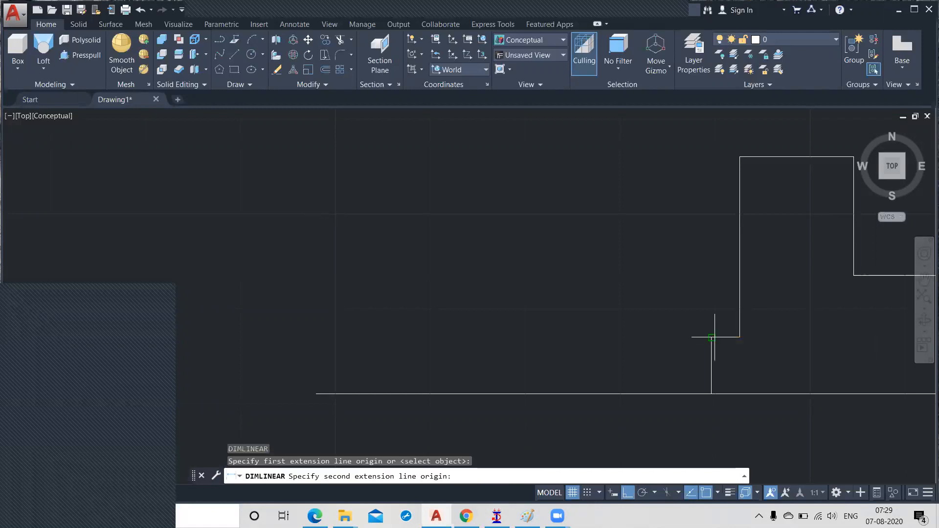
pyautogui.click(711, 337)
pyautogui.click(714, 328)
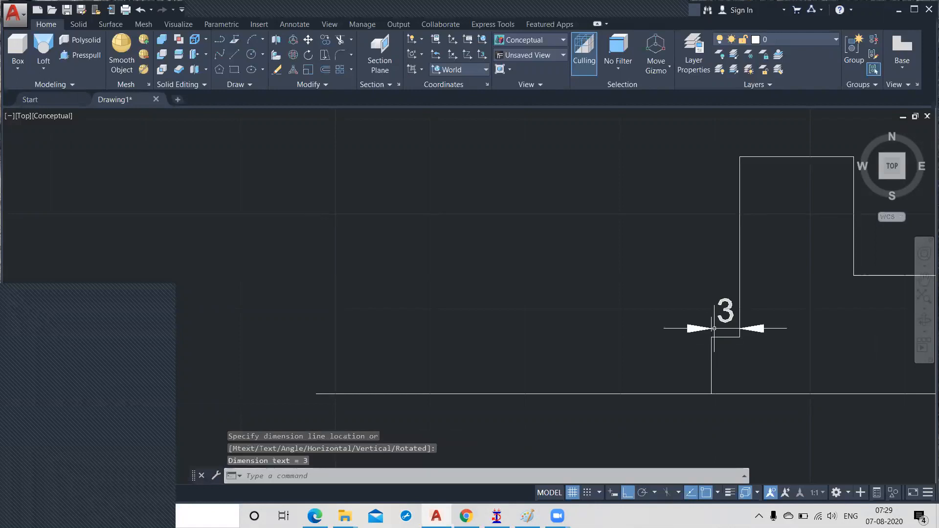
pyautogui.click(783, 328)
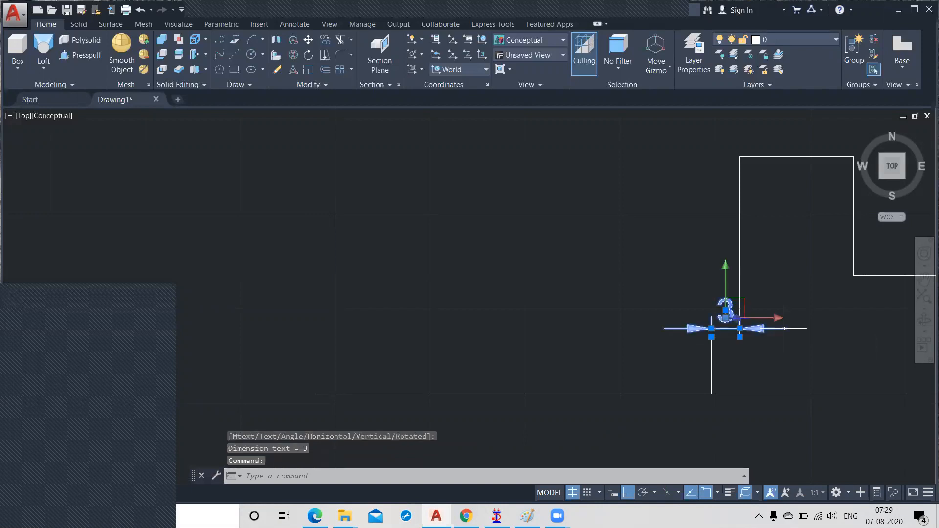
pyautogui.press('Delete')
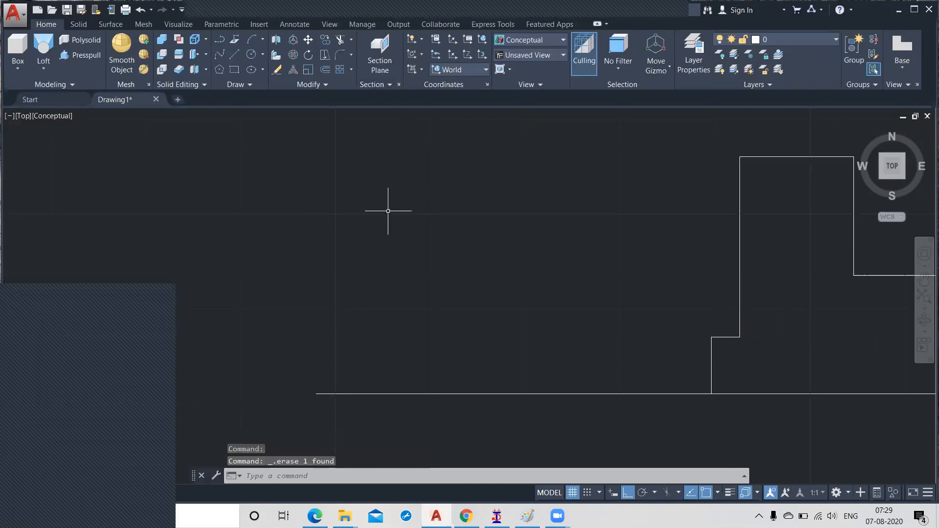
# - Try again to chamfer the small left step's outer corner with length 1 and angle 45, picking its horizontal edge first
pyautogui.write('CHa')
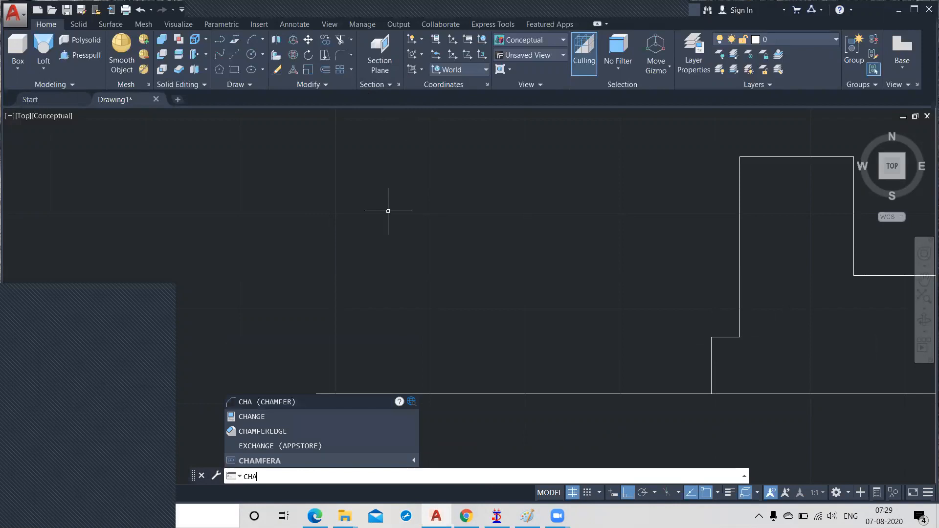
pyautogui.press('Return')
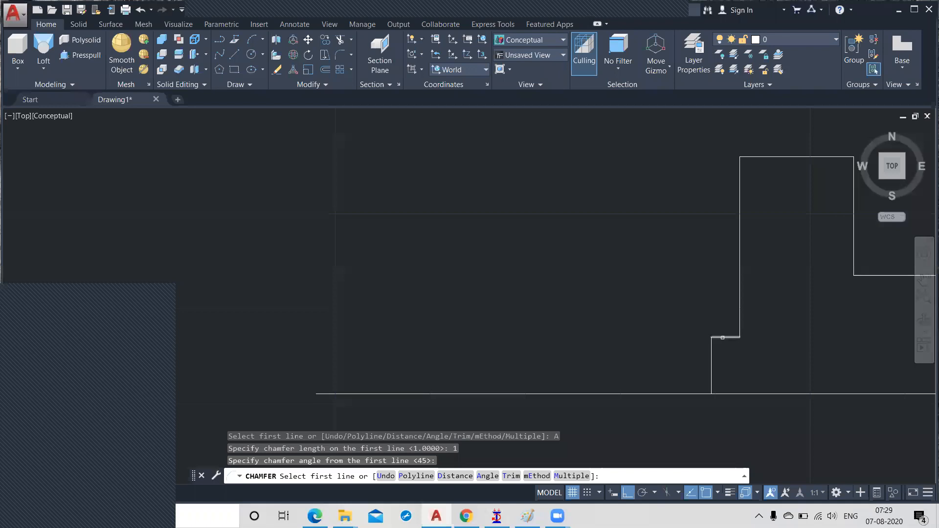
pyautogui.press('Return')
pyautogui.click(722, 337)
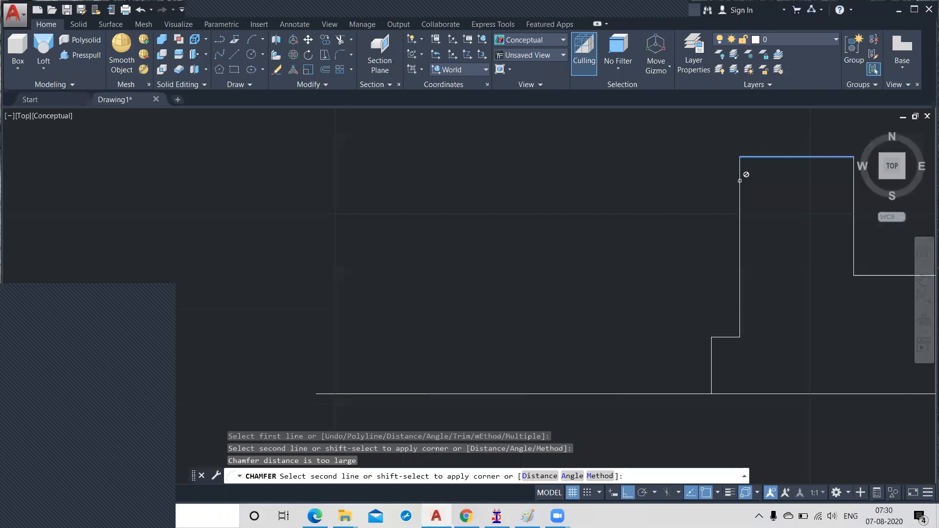
pyautogui.press('Escape')
pyautogui.press('Escape')
# - Draw a horizontal test line 1 unit long in the empty area beside the profile, and erase it
pyautogui.scroll(-2, 254, 328)
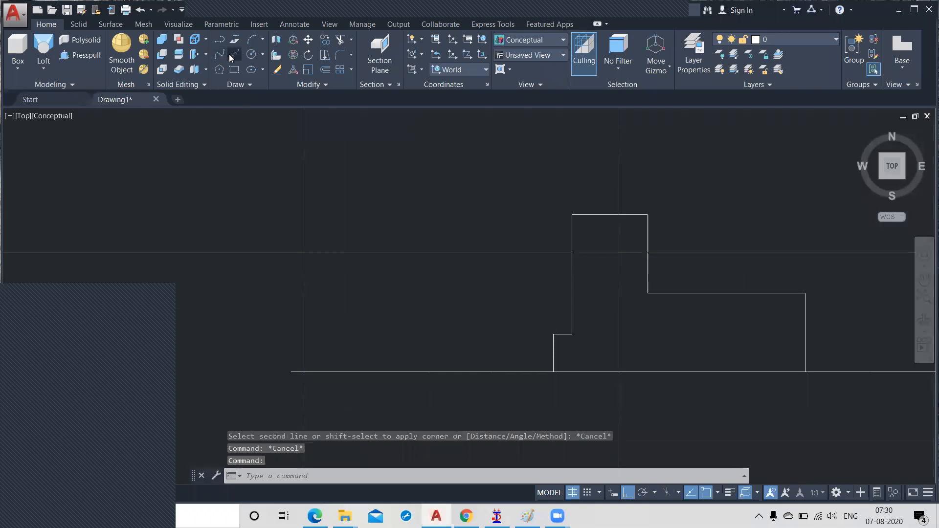
pyautogui.click(230, 54)
pyautogui.click(236, 168)
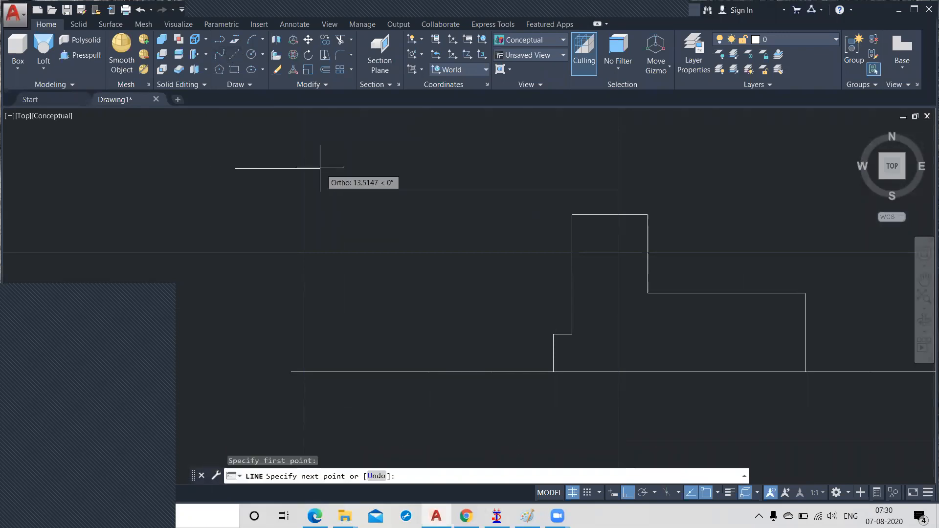
pyautogui.write('1')
pyautogui.press('Return')
pyautogui.press('Return')
pyautogui.click(186, 144)
pyautogui.click(275, 196)
pyautogui.press('Delete')
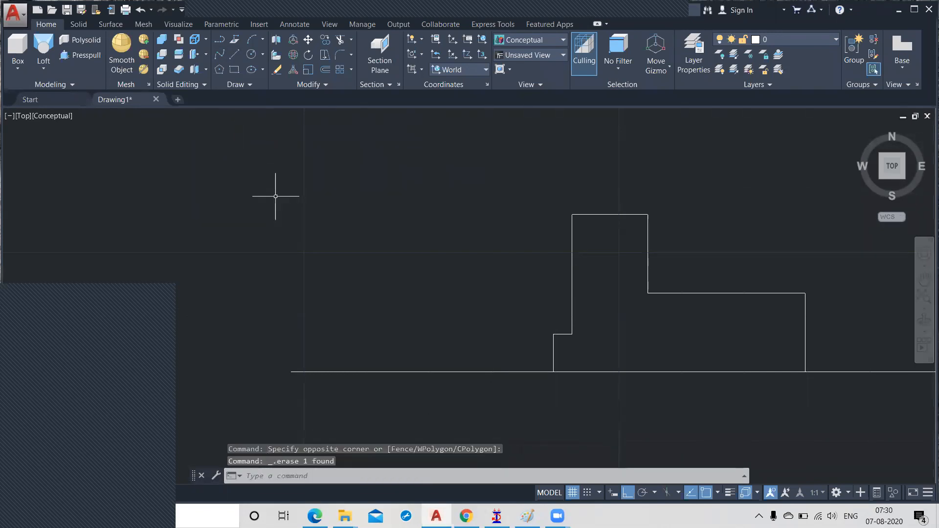
# - Draw a line from the small left step's outer corner 1 unit along its horizontal edge, continuing with a segment at @5<225
pyautogui.scroll(2, 570, 341)
pyautogui.moveTo(704, 387); pyautogui.dragTo(640, 349, button='middle')
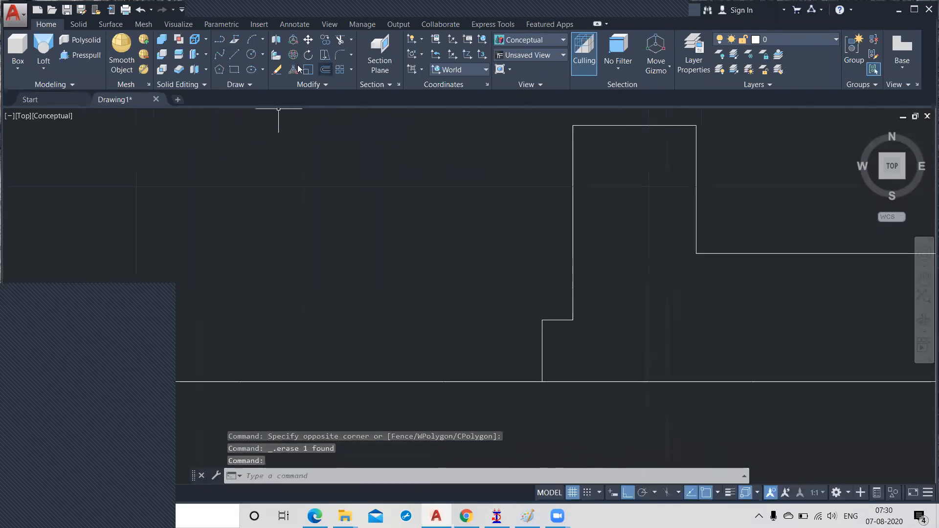
pyautogui.click(235, 55)
pyautogui.scroll(3, 572, 336)
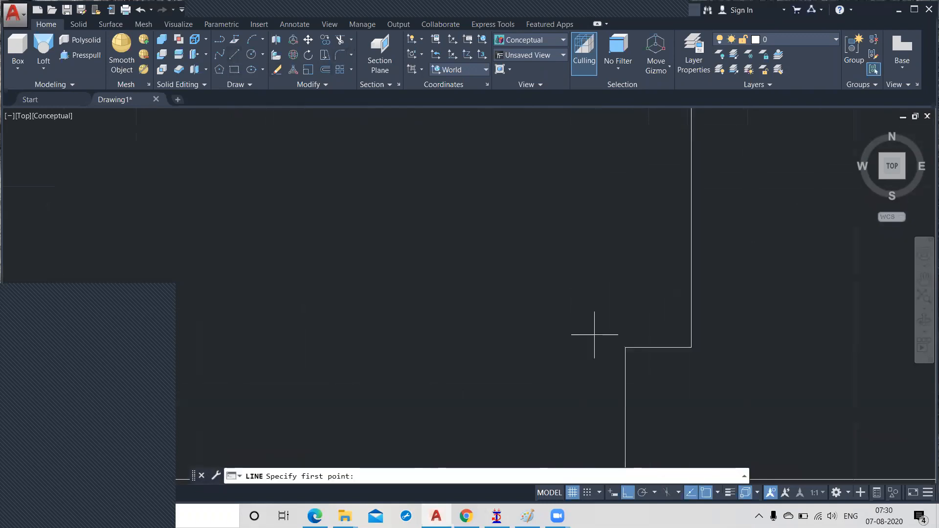
pyautogui.click(625, 348)
pyautogui.write('1')
pyautogui.press('Return')
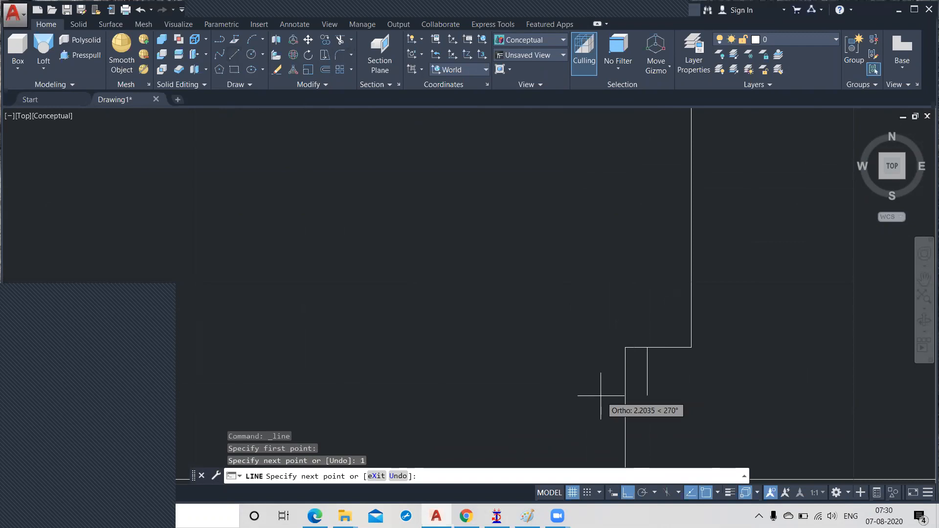
pyautogui.write('@')
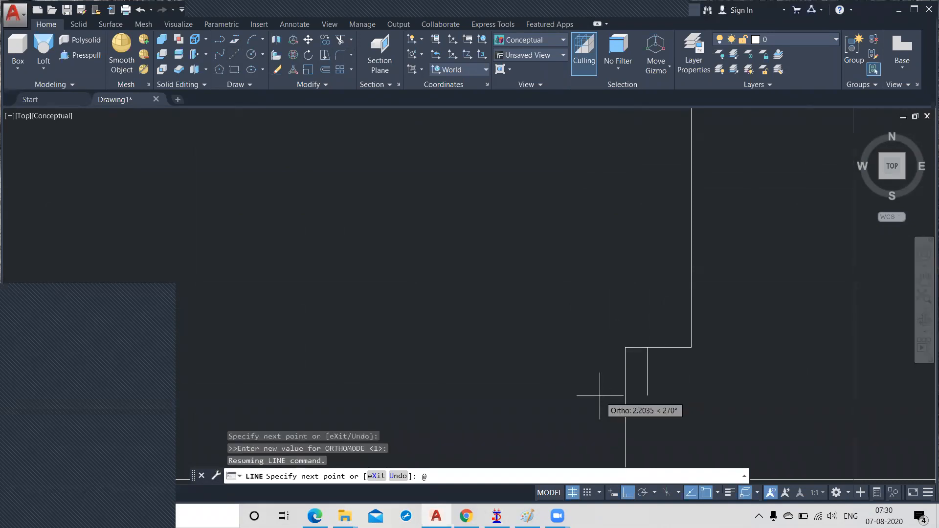
pyautogui.write('5<225')
pyautogui.press('Return')
# - Trim the diagonal's overhang and the corner edges at the small left step, and erase the leftover horizontal stub
pyautogui.write('tr')
pyautogui.press('Return')
pyautogui.click(601, 442)
pyautogui.click(528, 368)
pyautogui.click(625, 351)
pyautogui.click(631, 347)
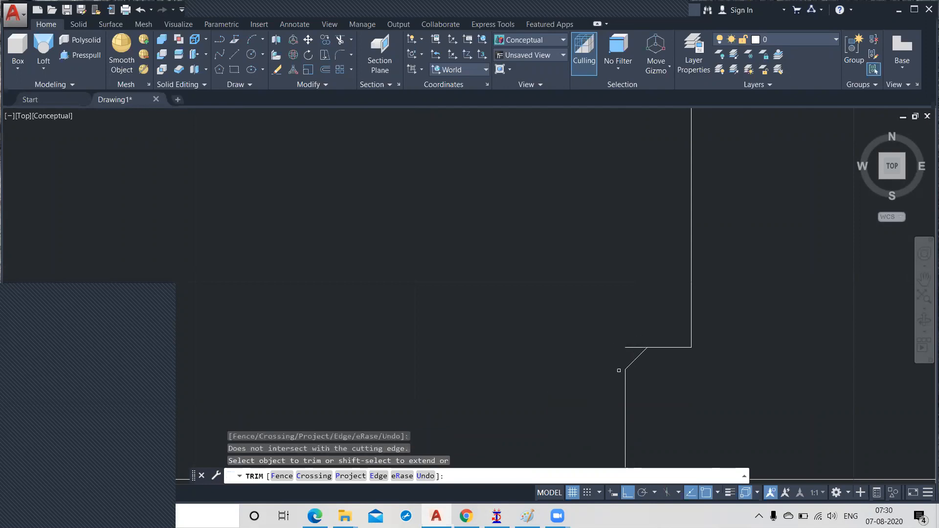
pyautogui.press('Escape')
pyautogui.click(631, 348)
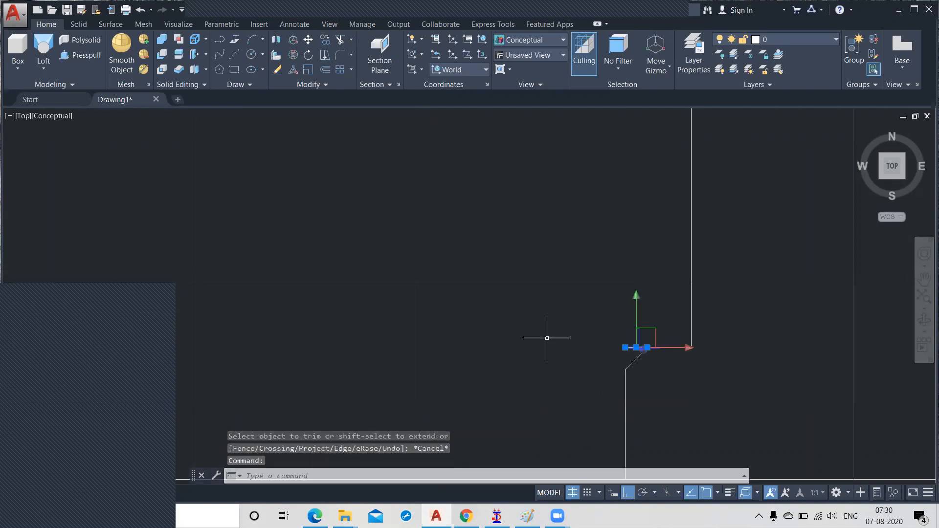
pyautogui.press('Delete')
# - Draw a line from the flange's upper-left corner 1 unit along its top edge, continuing with a segment at @5<225
pyautogui.scroll(-2, 597, 321)
pyautogui.moveTo(595, 325)
pyautogui.mouseDown(button='middle')
pyautogui.moveTo(577, 352)
pyautogui.moveTo(567, 420)
pyautogui.mouseUp(button='middle')
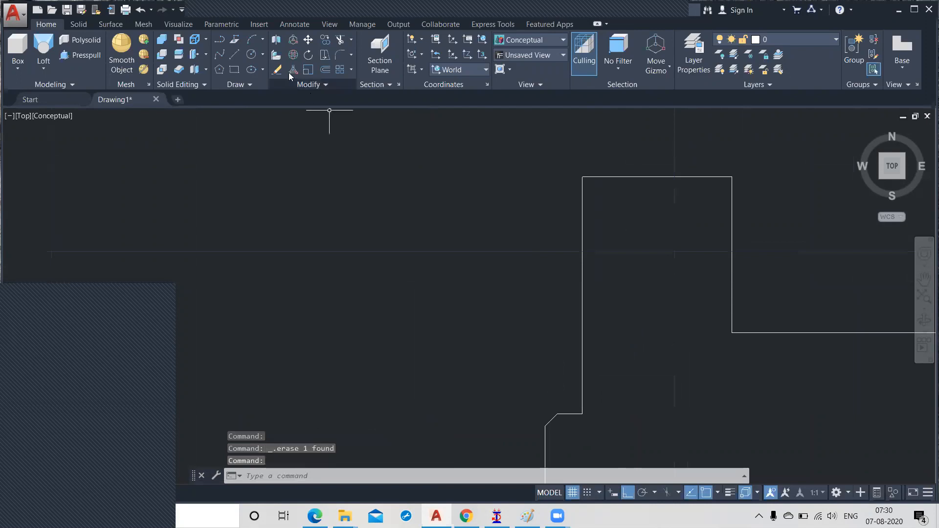
pyautogui.write('l')
pyautogui.press('Return')
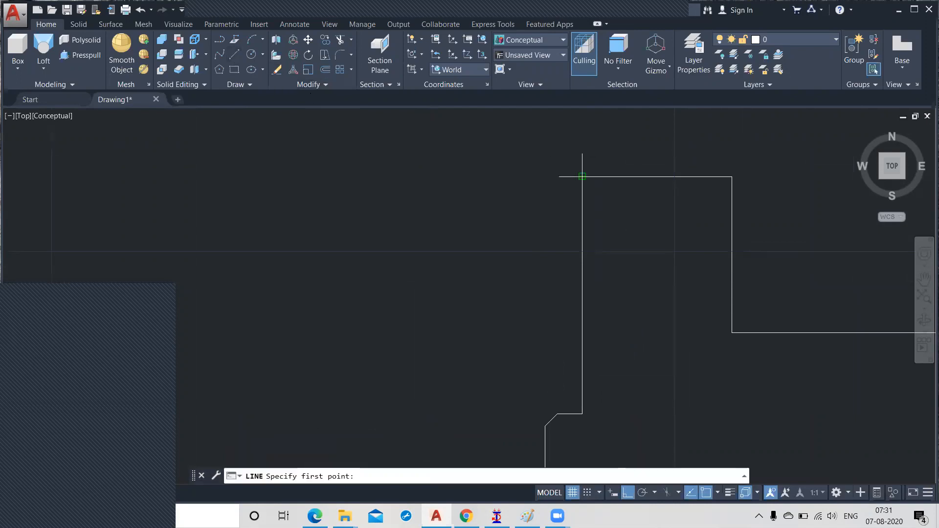
pyautogui.click(582, 176)
pyautogui.write('1')
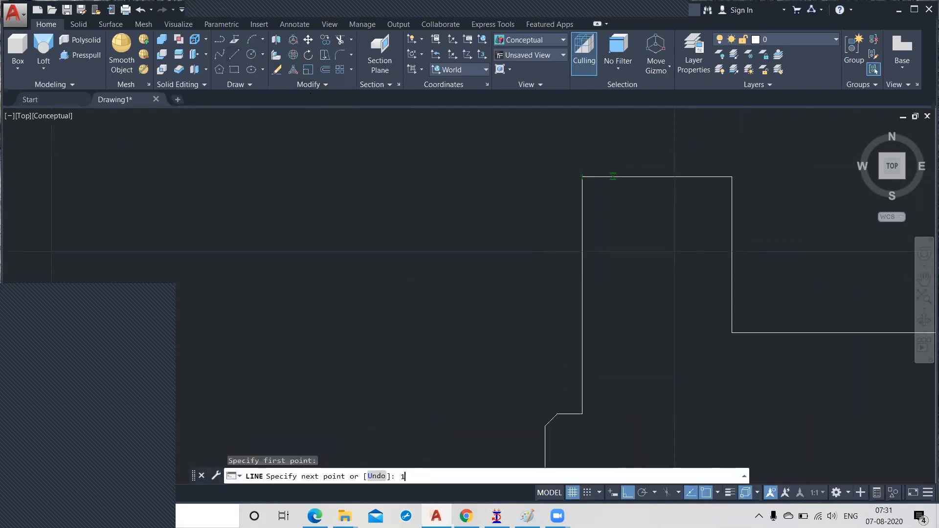
pyautogui.press('Return')
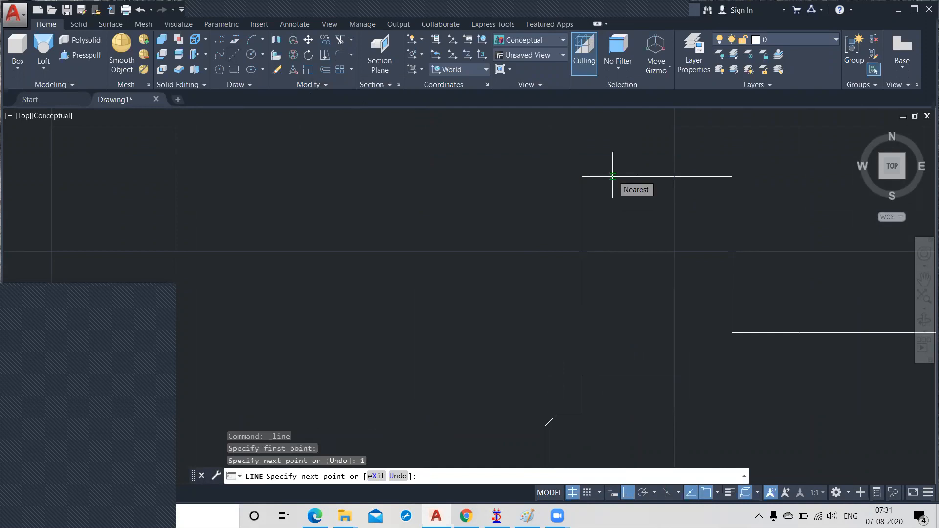
pyautogui.press('F8')
pyautogui.write('@5')
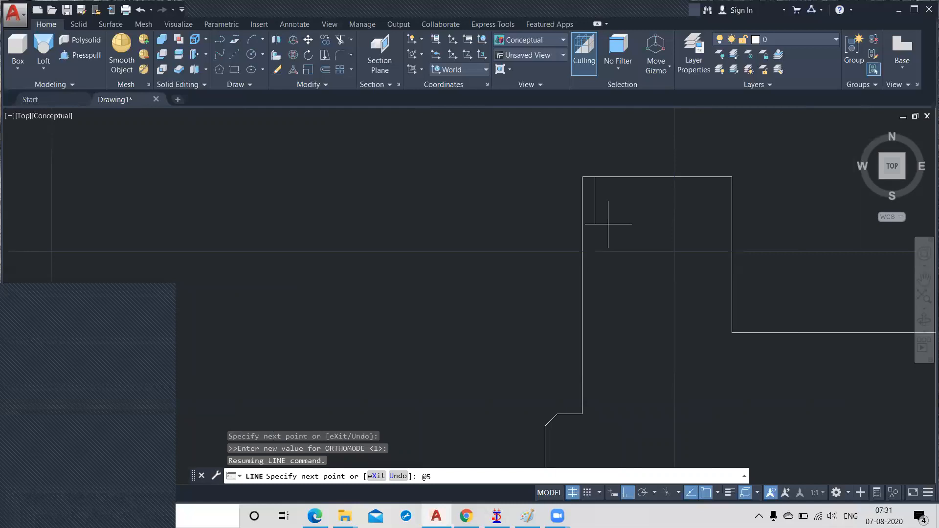
pyautogui.write('<225')
pyautogui.press('Return')
# - Trim the diagonal's overhang and the corner edges at the flange's upper-left corner, and erase the leftover horizontal stub
pyautogui.write('tr')
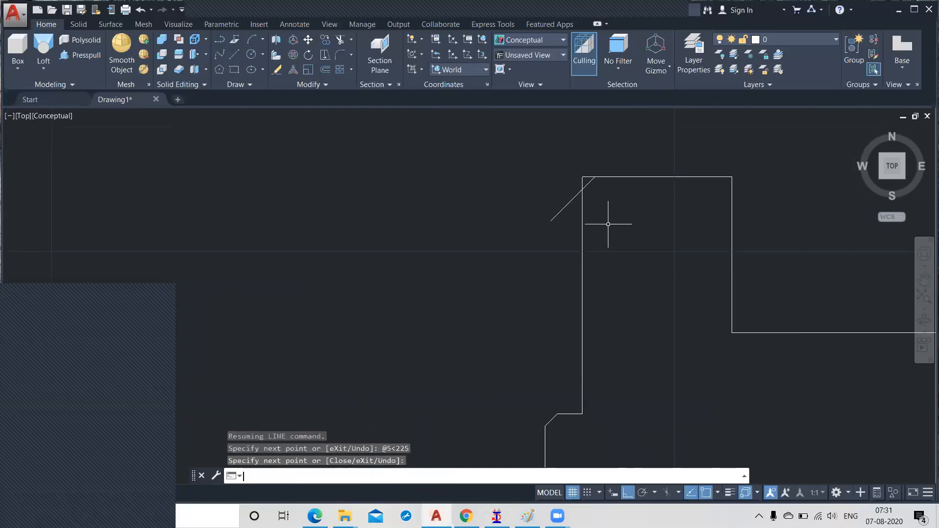
pyautogui.press('Return')
pyautogui.click(569, 206)
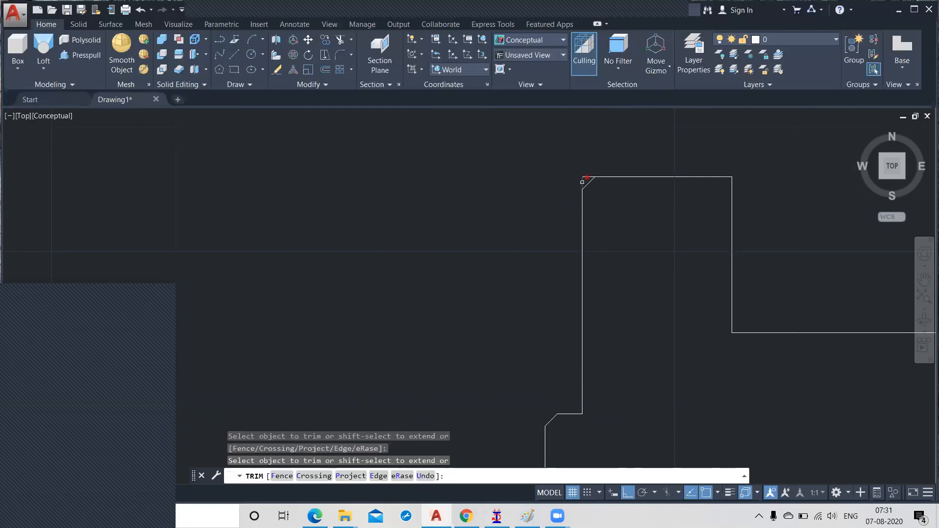
pyautogui.click(588, 177)
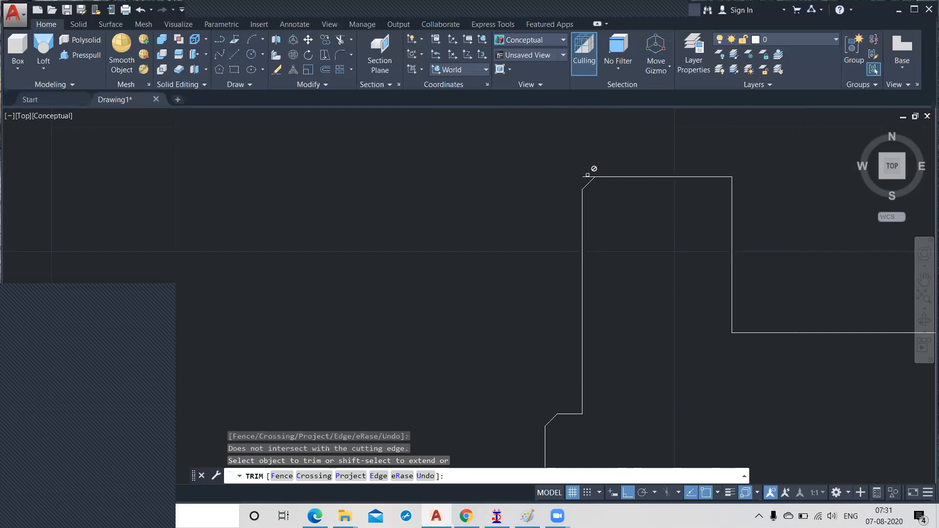
pyautogui.press('Escape')
pyautogui.click(588, 176)
pyautogui.press('Delete')
# - Close the profile's base with a line along the axis from its lower-left corner to its lower-right corner
pyautogui.middleClick(538, 212)
pyautogui.middleClick(538, 211)
pyautogui.moveTo(565, 384); pyautogui.dragTo(551, 340, button='middle')
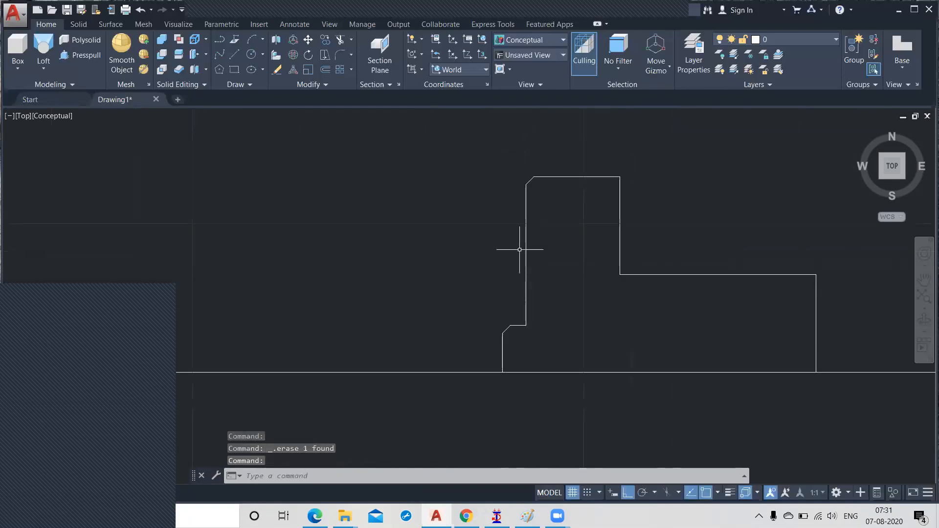
pyautogui.click(235, 54)
pyautogui.click(502, 372)
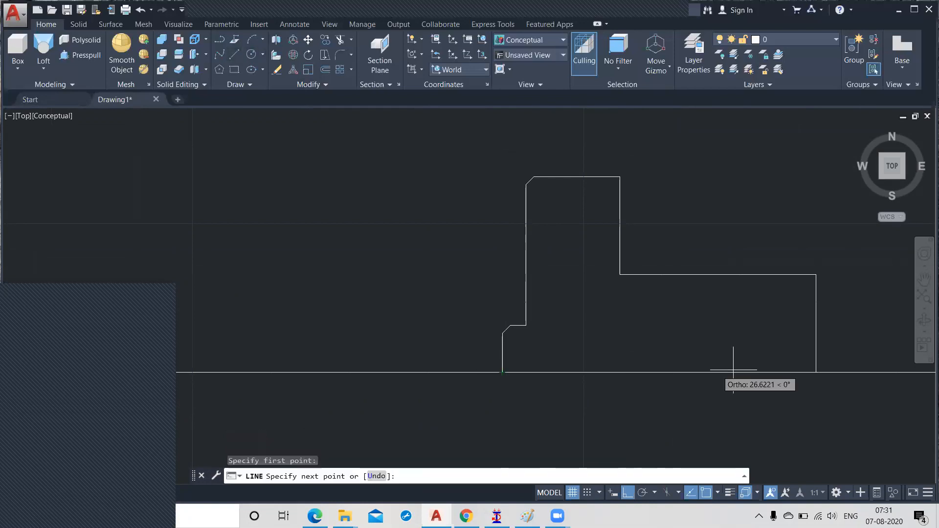
pyautogui.click(815, 372)
pyautogui.rightClick(740, 344)
pyautogui.click(763, 349)
pyautogui.scroll(-1, 577, 278)
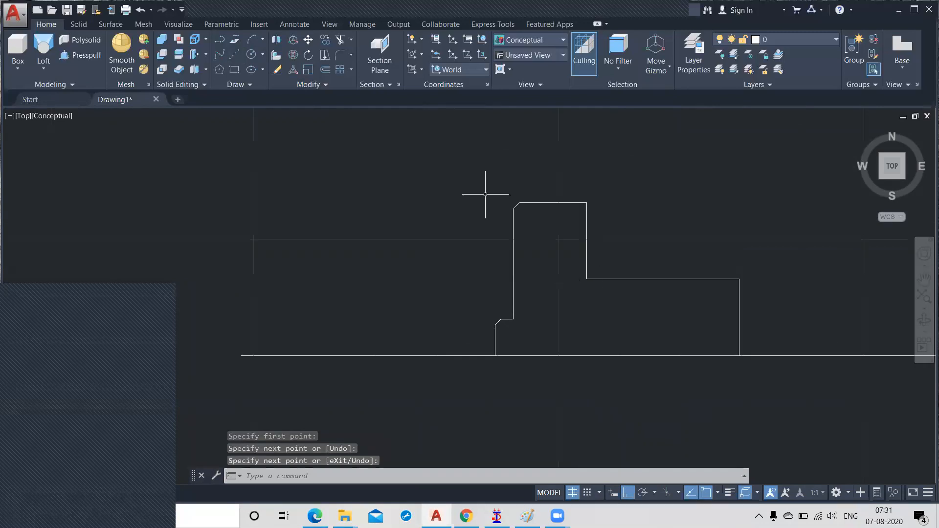
# - Revolve the closed flange profile 360° about its horizontal axis line into a solid and show it in an isometric view
pyautogui.click(426, 144)
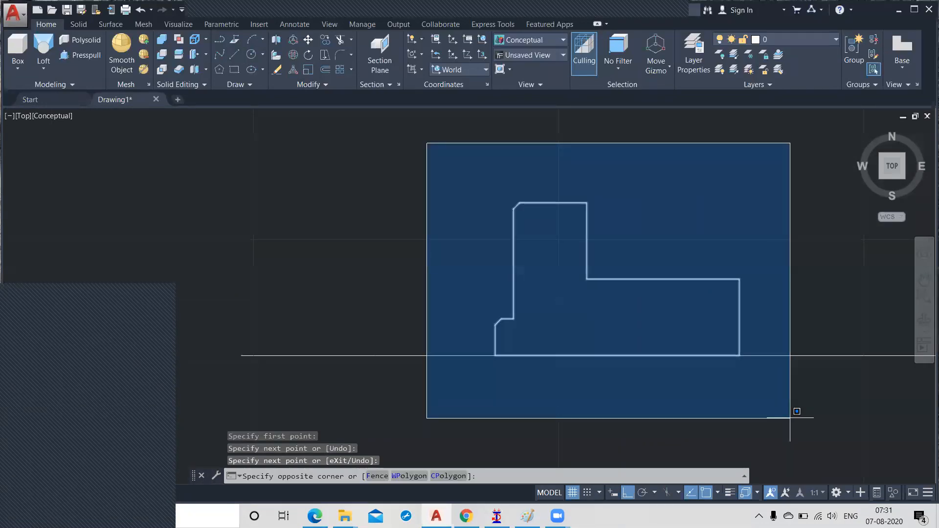
pyautogui.click(67, 141)
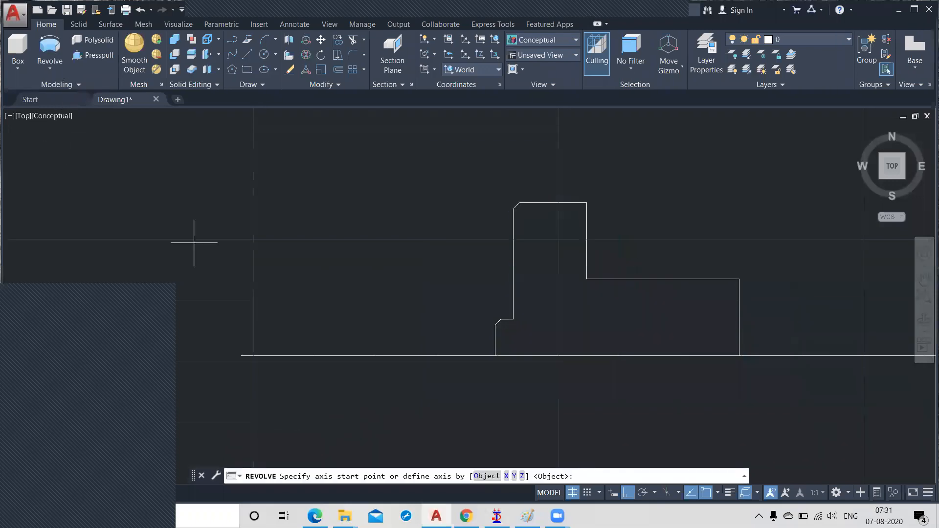
pyautogui.click(242, 356)
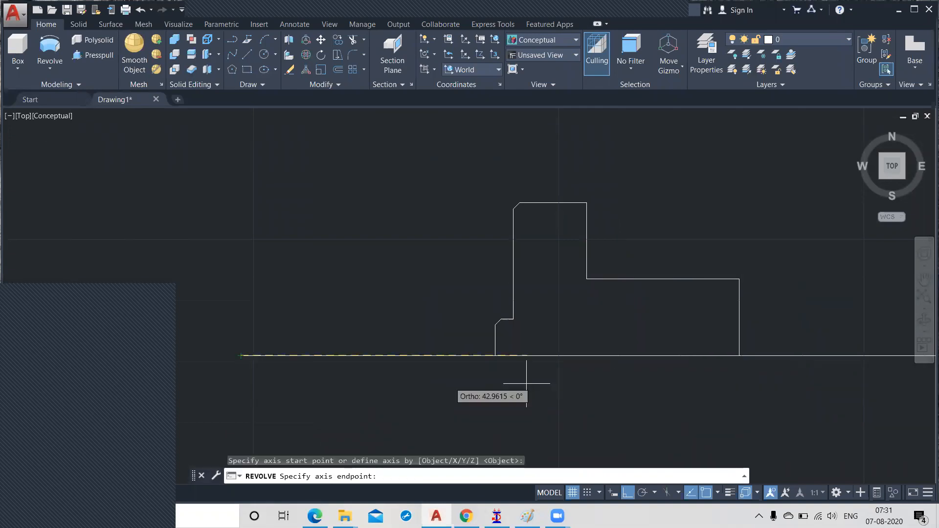
pyautogui.click(738, 356)
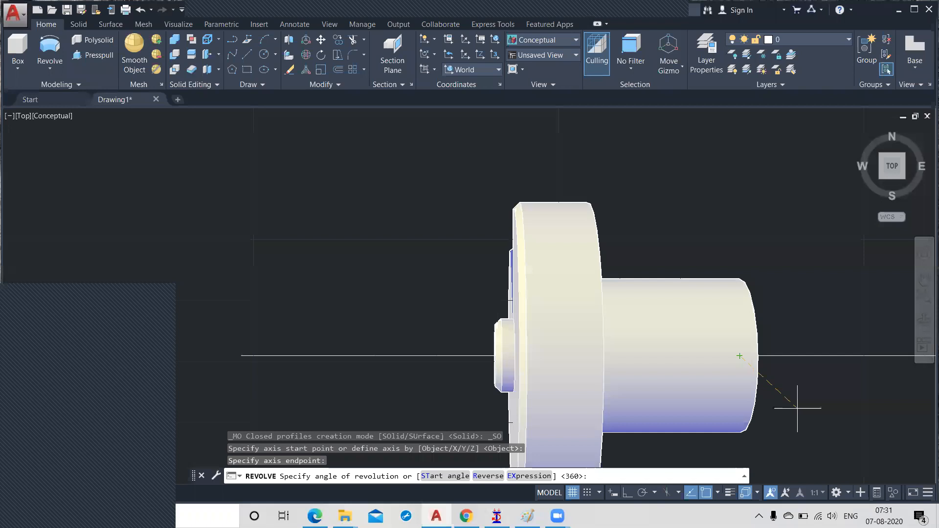
pyautogui.press('Return')
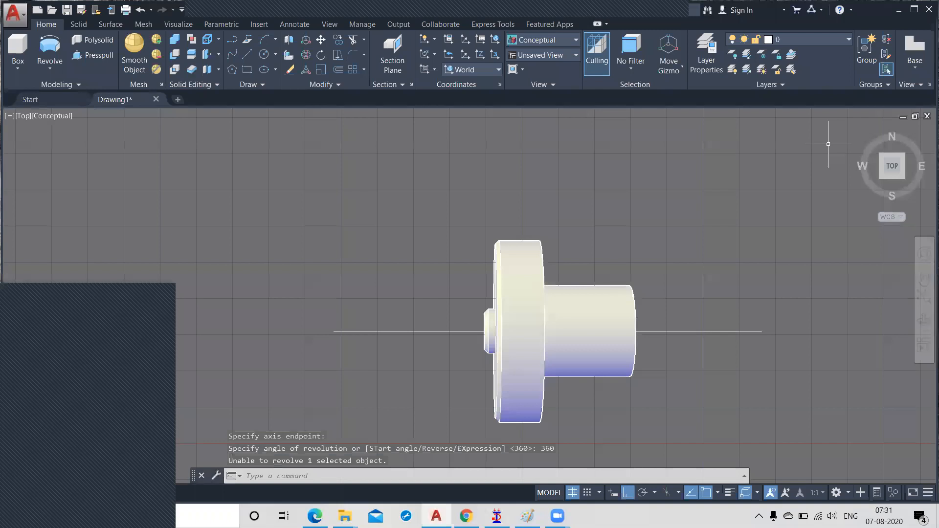
pyautogui.click(858, 131)
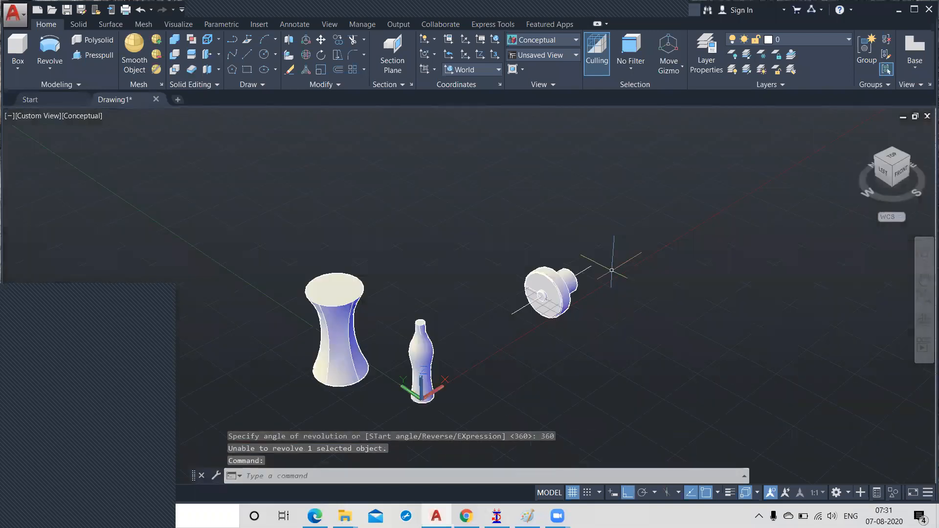
pyautogui.scroll(4, 612, 270)
pyautogui.scroll(1, 691, 276)
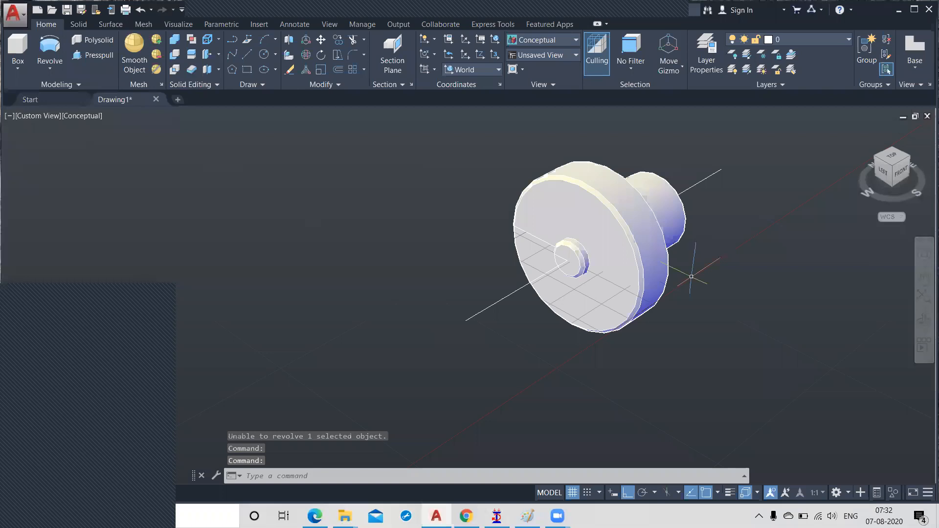
pyautogui.moveTo(690, 277); pyautogui.dragTo(643, 291, button='middle')
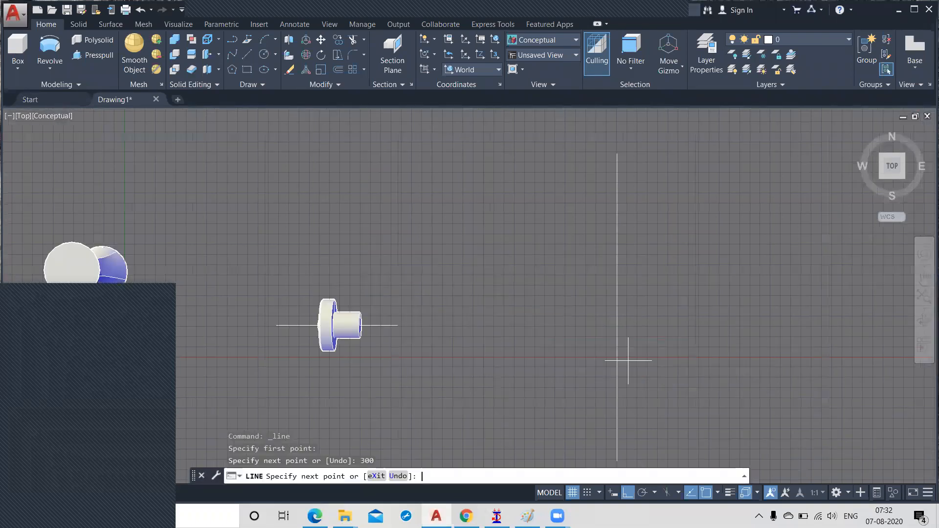
# - Finish the 300-unit vertical axis line beside the flange, and start a profile from its upper end: 15 units right, 5 and 3 units down
pyautogui.press('Return')
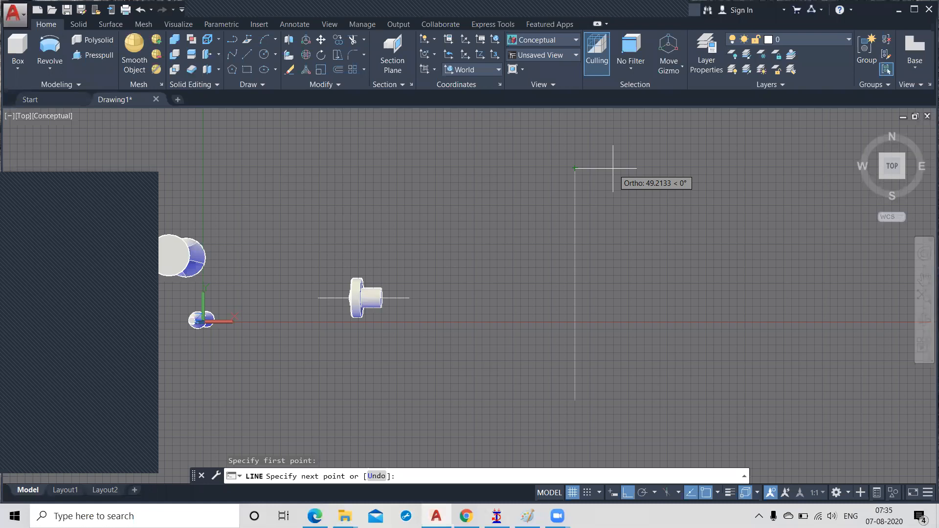
pyautogui.write('15')
pyautogui.press('Return')
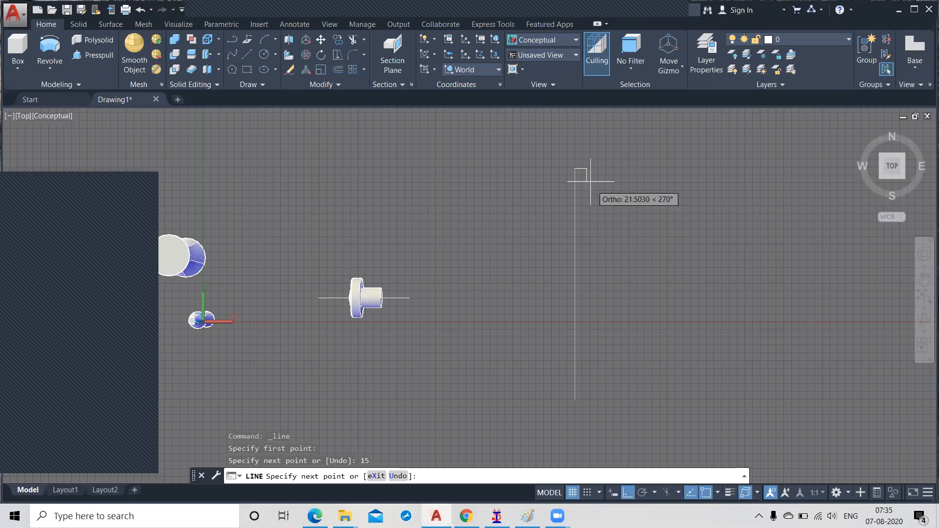
pyautogui.scroll(1, 590, 181)
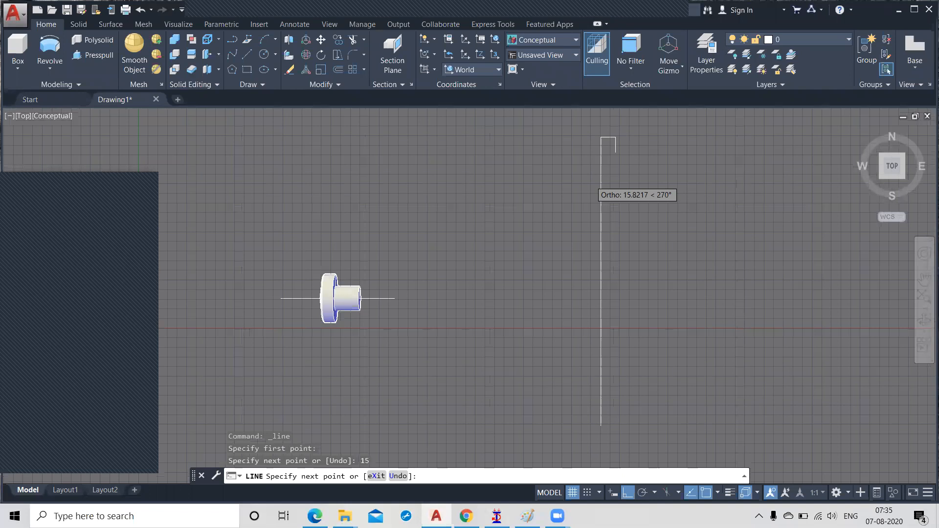
pyautogui.scroll(3, 590, 180)
pyautogui.moveTo(590, 180); pyautogui.dragTo(512, 254, button='middle')
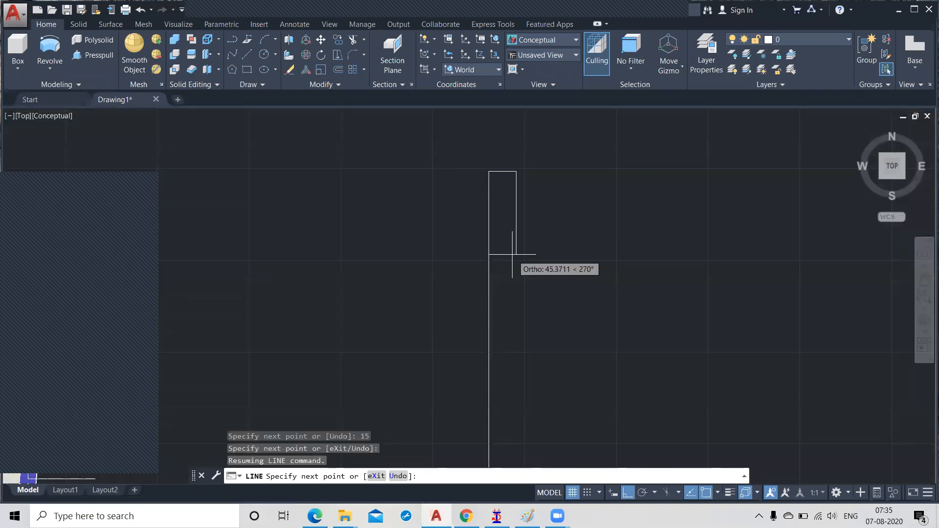
pyautogui.write('5')
pyautogui.press('Return')
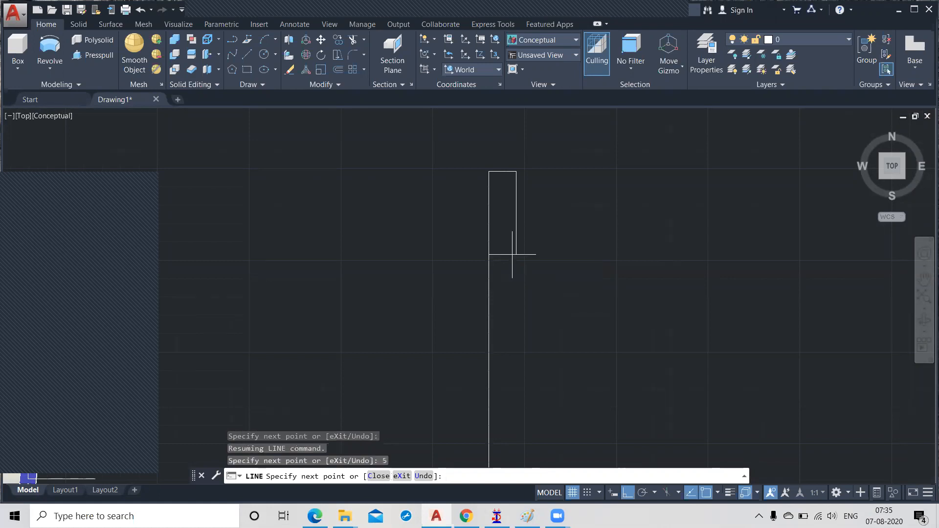
pyautogui.scroll(1, 503, 178)
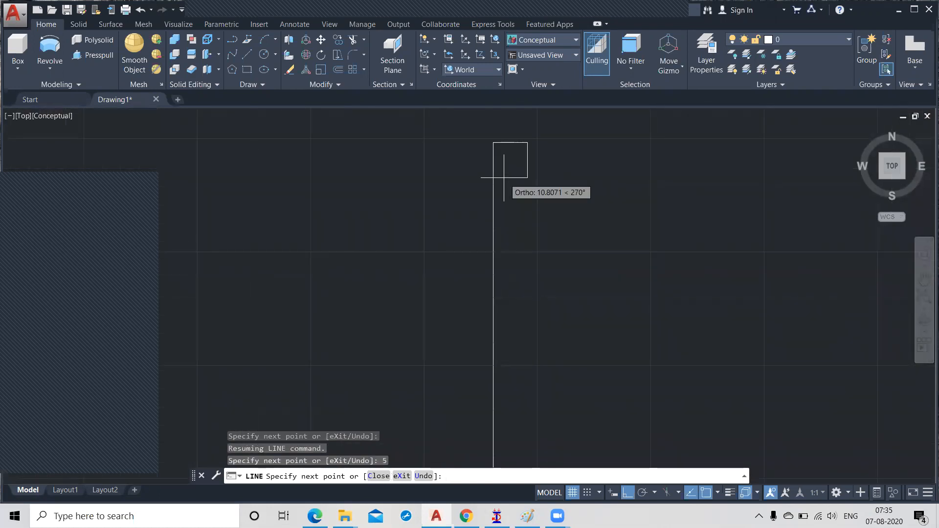
pyautogui.write('3')
pyautogui.press('Return')
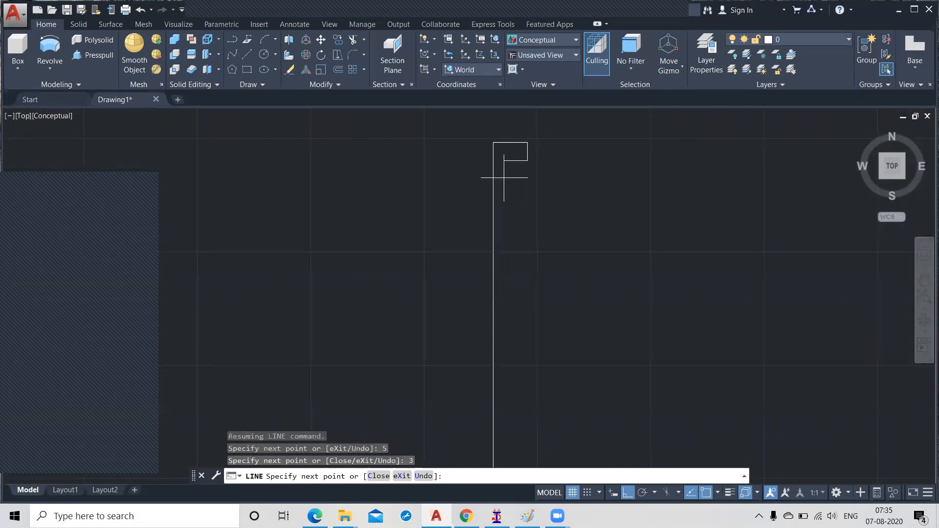
# - Continue the profile as two steps toward the axis: 3 units left, 5 units down and 3 units left
pyautogui.click(518, 160)
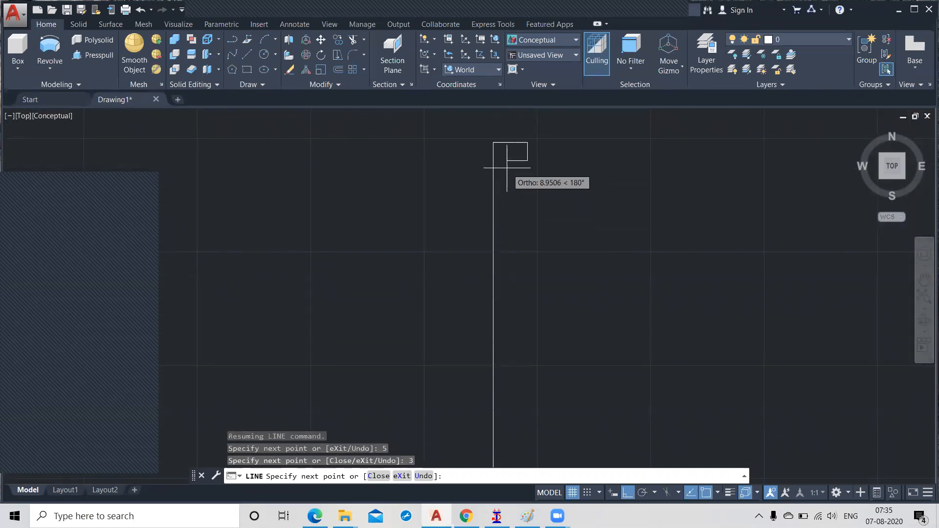
pyautogui.scroll(3, 506, 159)
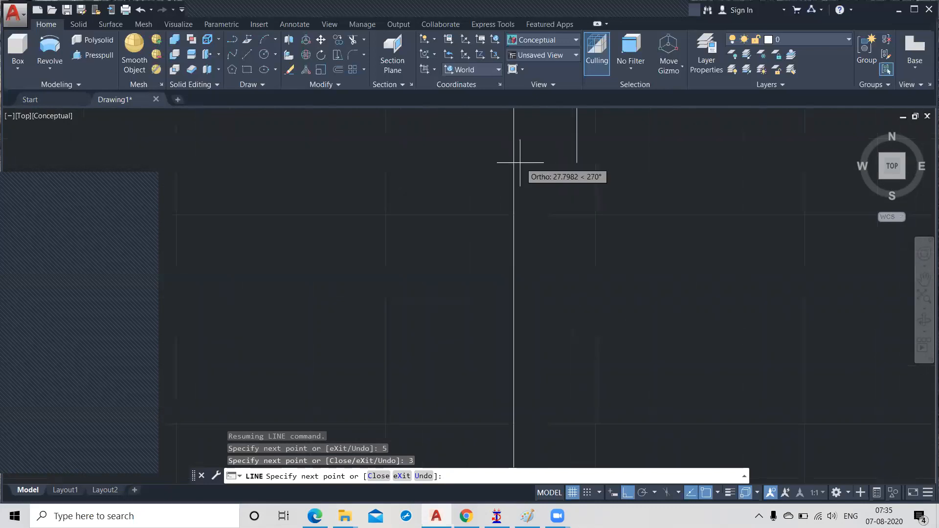
pyautogui.moveTo(520, 162); pyautogui.dragTo(378, 407, button='middle')
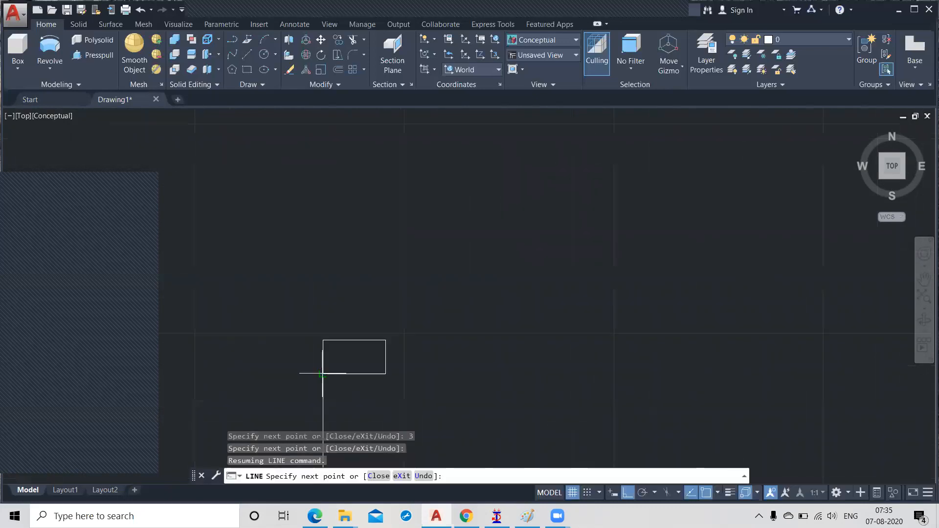
pyautogui.write('3')
pyautogui.press('Return')
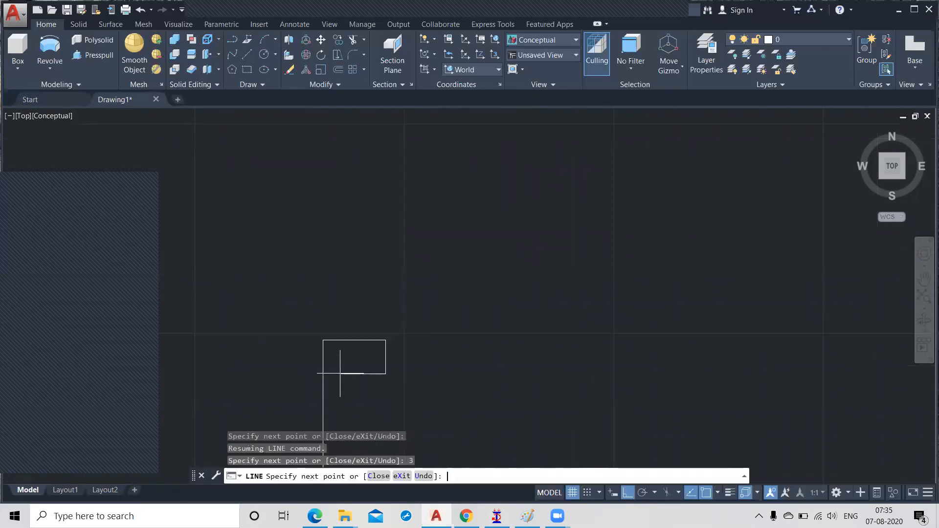
pyautogui.moveTo(385, 440); pyautogui.dragTo(375, 346, button='middle')
pyautogui.write('5')
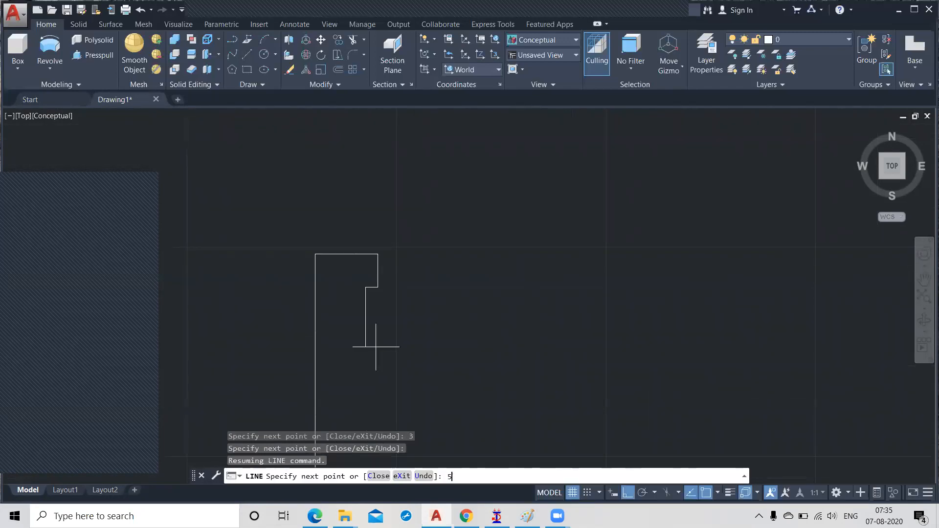
pyautogui.press('Return')
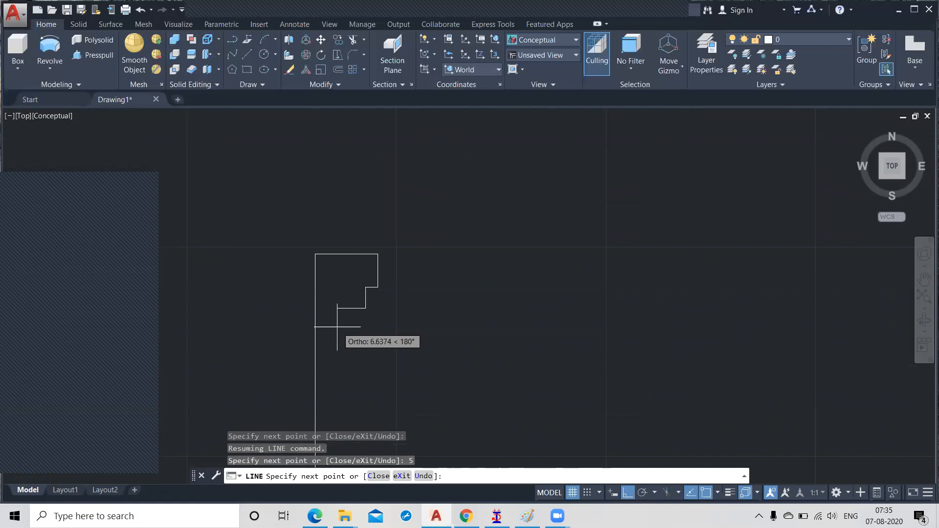
pyautogui.write('3')
pyautogui.press('Return')
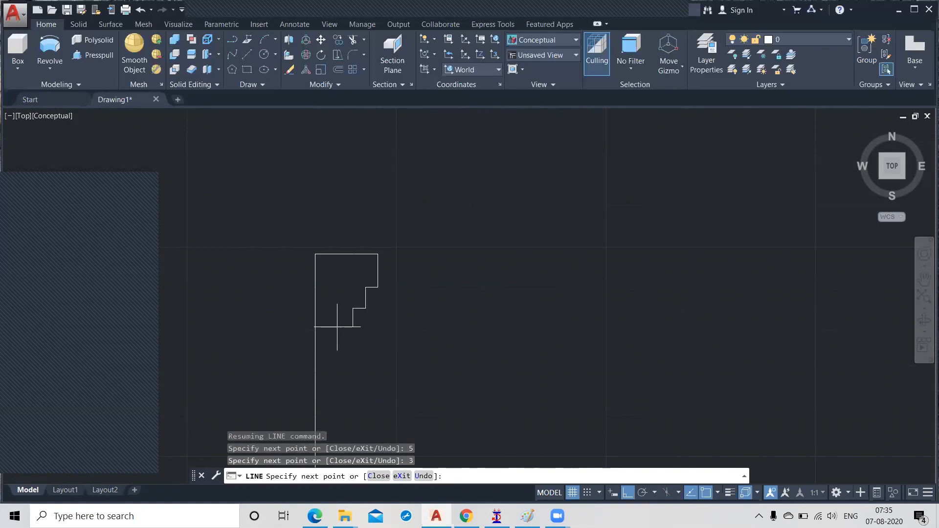
# - Continue the profile with a 50-unit edge straight down from the lower step
pyautogui.scroll(-1, 356, 394)
pyautogui.moveTo(356, 394); pyautogui.dragTo(391, 274, button='middle')
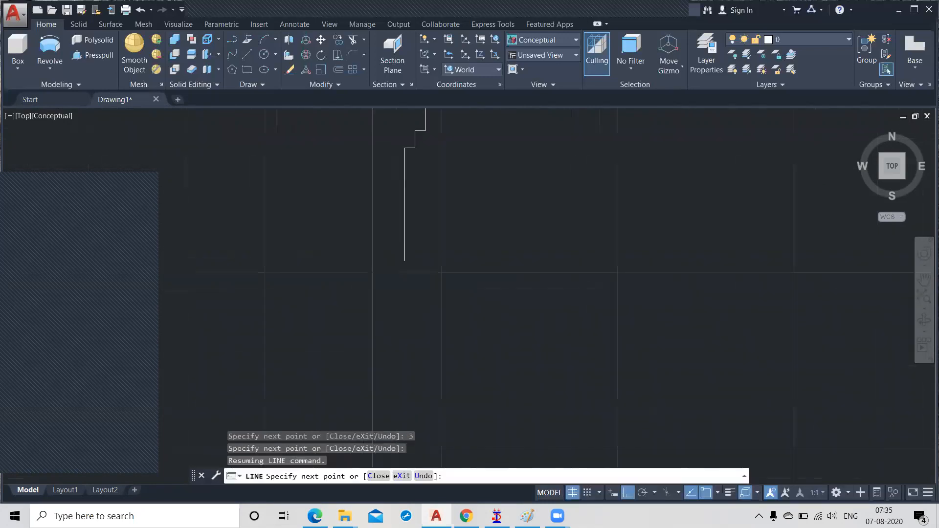
pyautogui.scroll(-1, 410, 326)
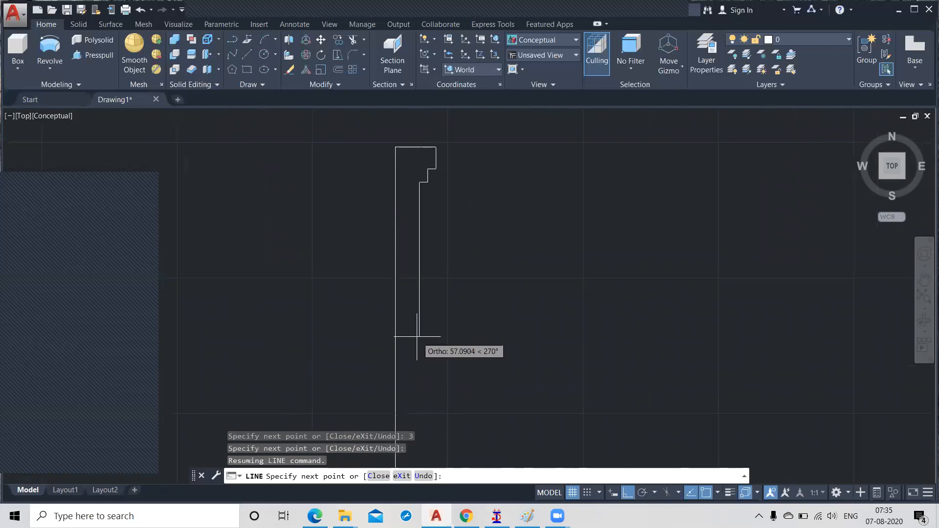
pyautogui.write('50')
pyautogui.press('Return')
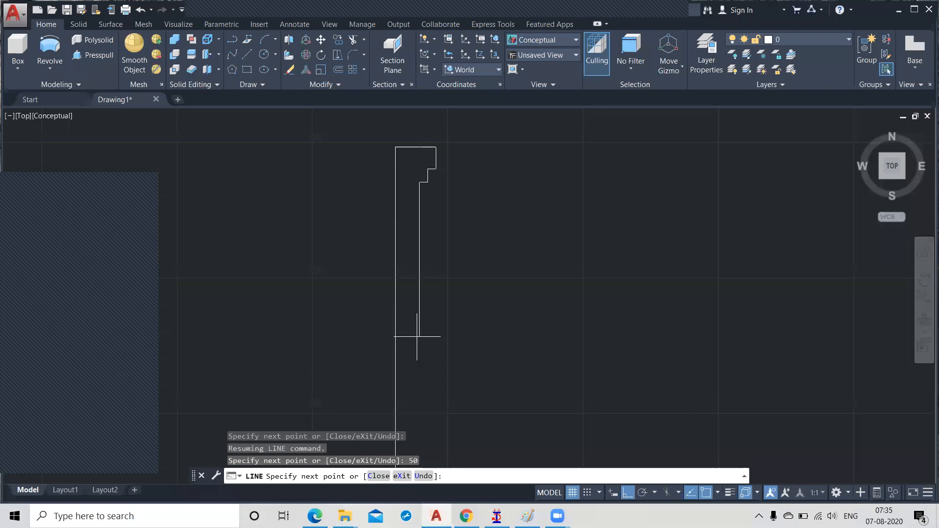
# - Draw the first square groove at the end of the 50-unit edge: 3 units left, 3 down and 3 right
pyautogui.scroll(2, 416, 336)
pyautogui.write('3')
pyautogui.press('Return')
pyautogui.write('3')
pyautogui.press('Return')
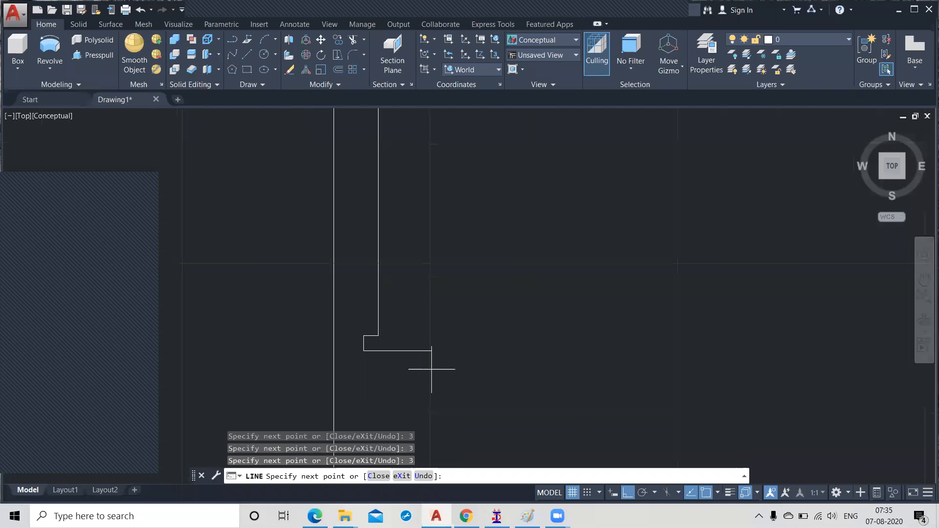
pyautogui.write('3')
pyautogui.press('Return')
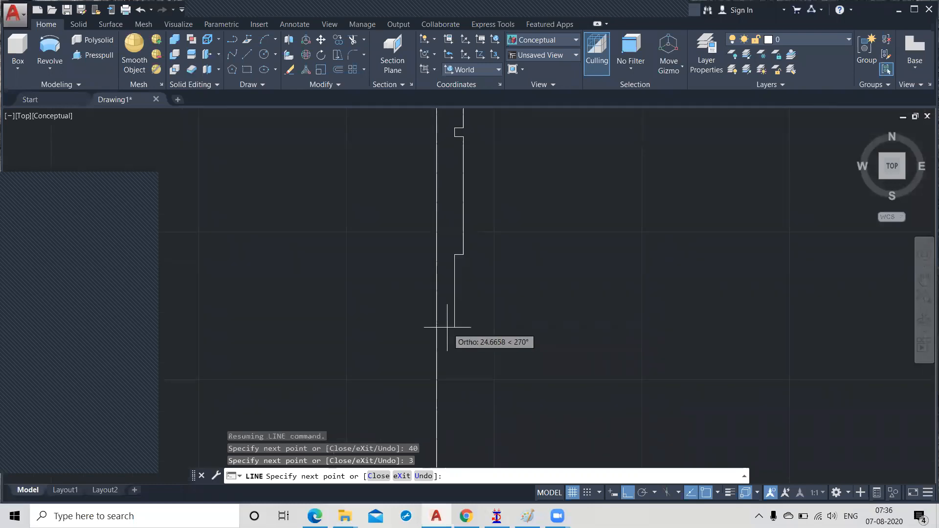
# - Continue 40 units down with a second groove of 3 units left, 3 down and 3 right, followed by a 50-unit edge down
pyautogui.press('Return')
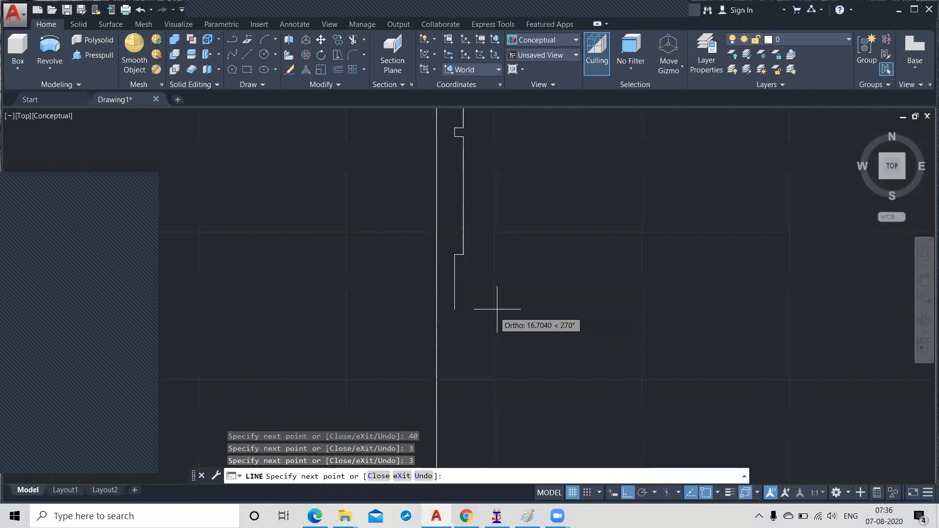
pyautogui.write('3')
pyautogui.press('Return')
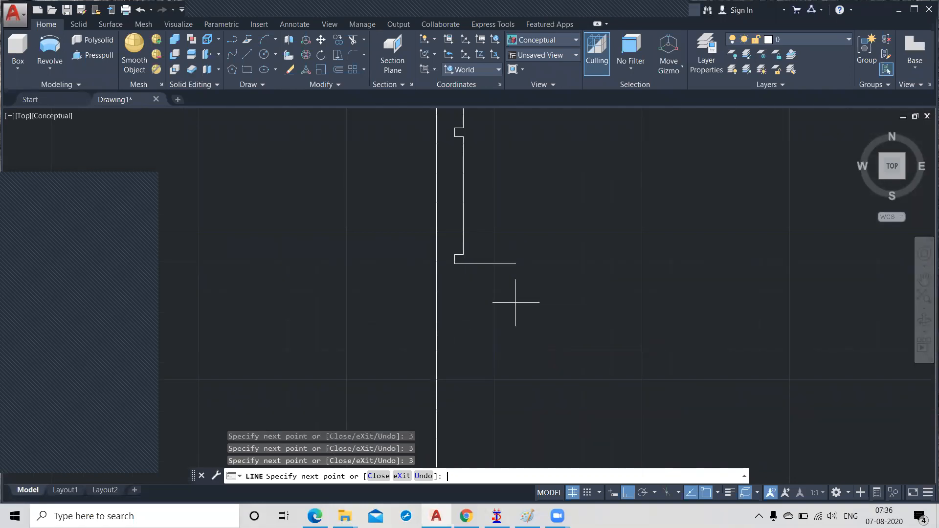
pyautogui.write('50')
pyautogui.press('Return')
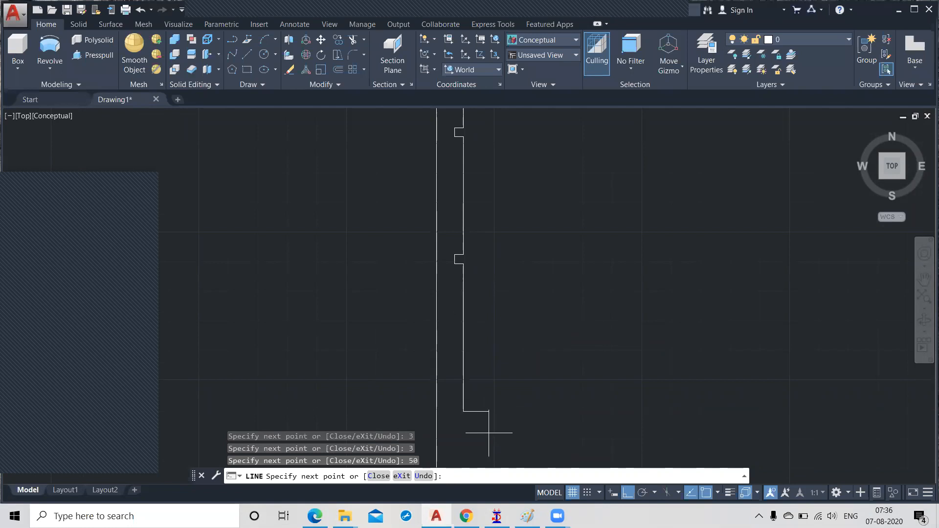
# - Draw the third square groove below the second 50-unit edge: 3 units left, 3 down and 3 right
pyautogui.scroll(-2, 525, 351)
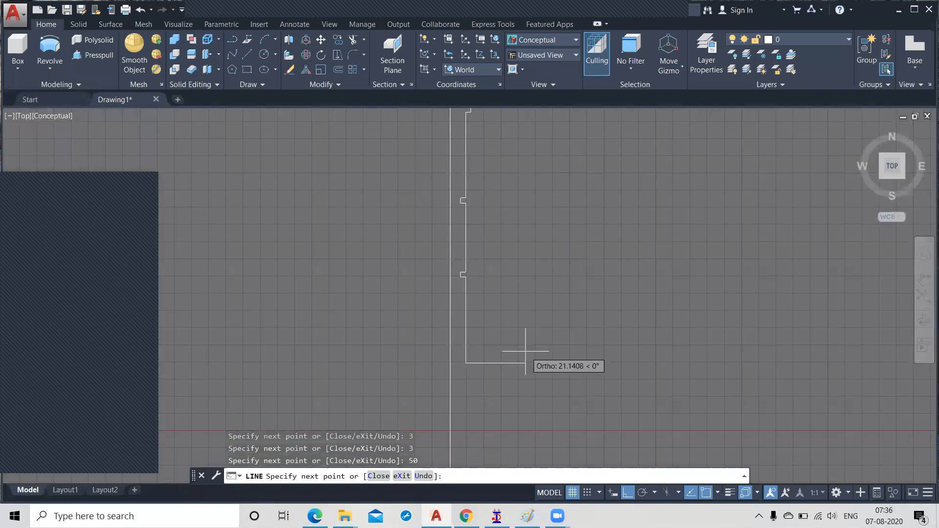
pyautogui.moveTo(525, 351); pyautogui.dragTo(528, 308, button='middle')
pyautogui.scroll(-1, 528, 307)
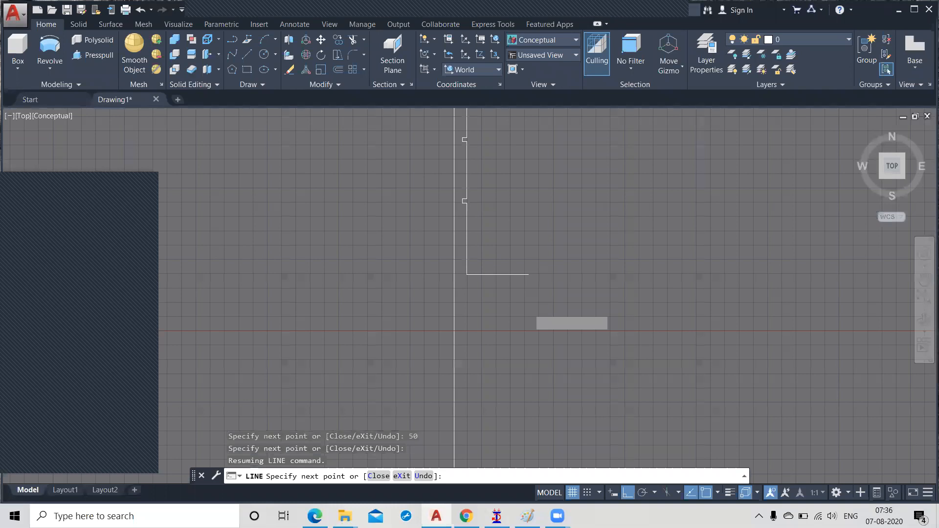
pyautogui.write('3')
pyautogui.press('Return')
pyautogui.scroll(-1, 467, 295)
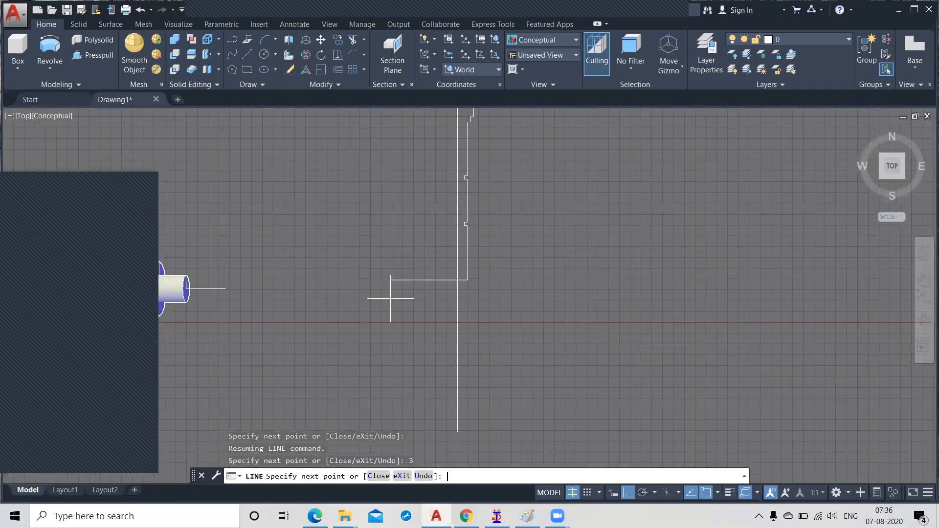
pyautogui.write('3')
pyautogui.press('Return')
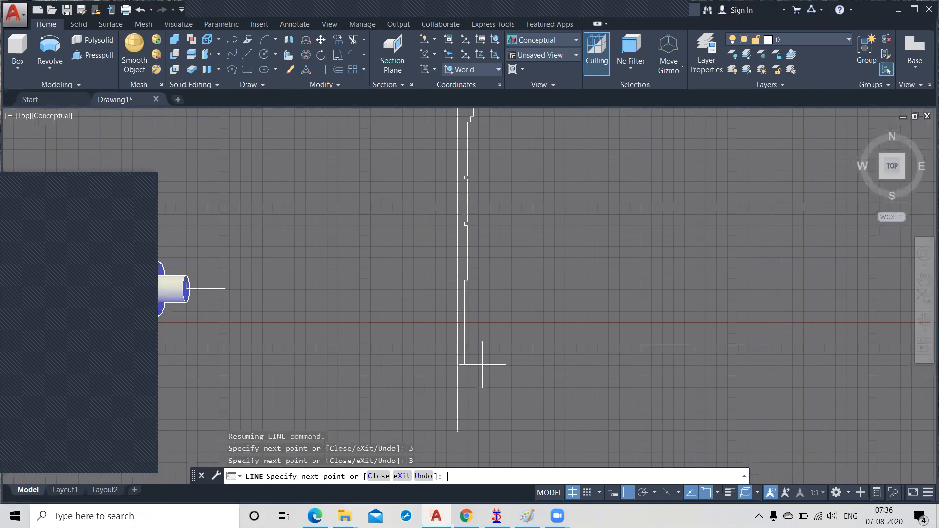
pyautogui.write('3')
pyautogui.press('Return')
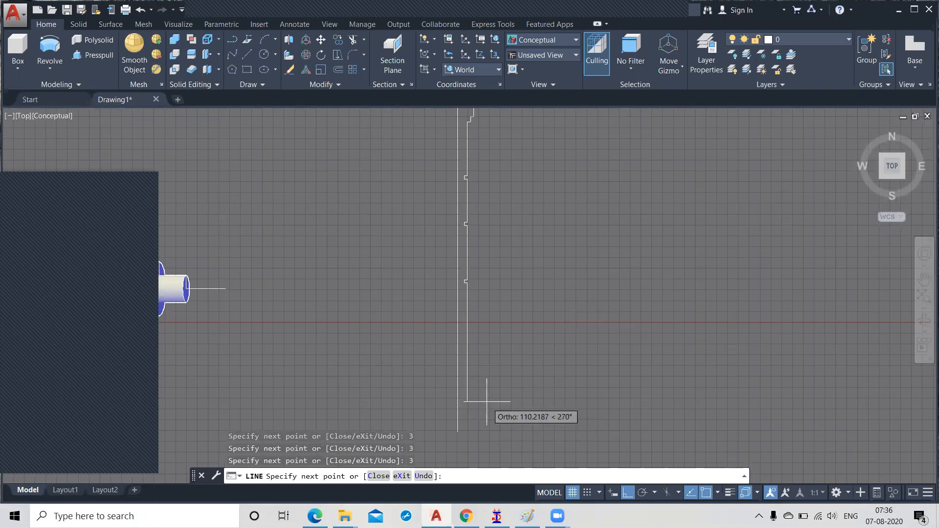
# - Continue the profile 60 units down and add a fourth square groove: 3 units left, 3 down and 3 right
pyautogui.write('60')
pyautogui.press('Return')
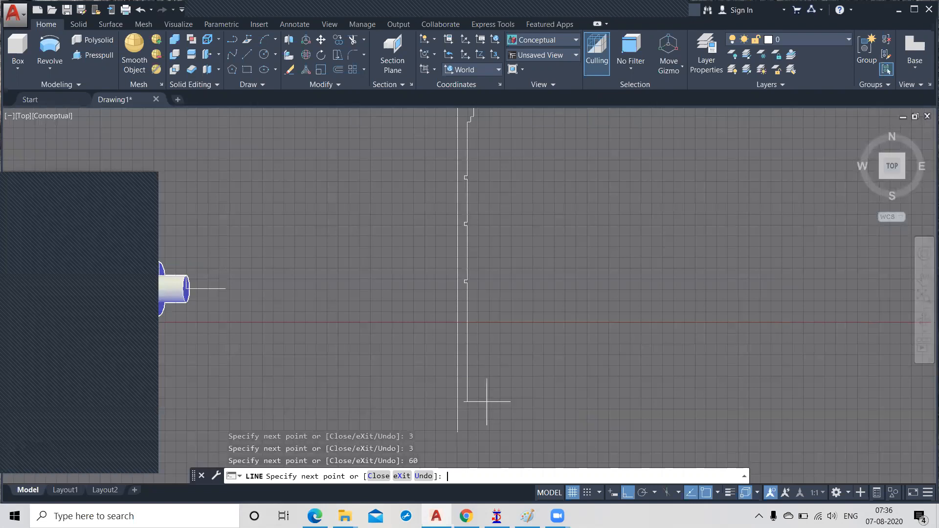
pyautogui.write('3')
pyautogui.press('Return')
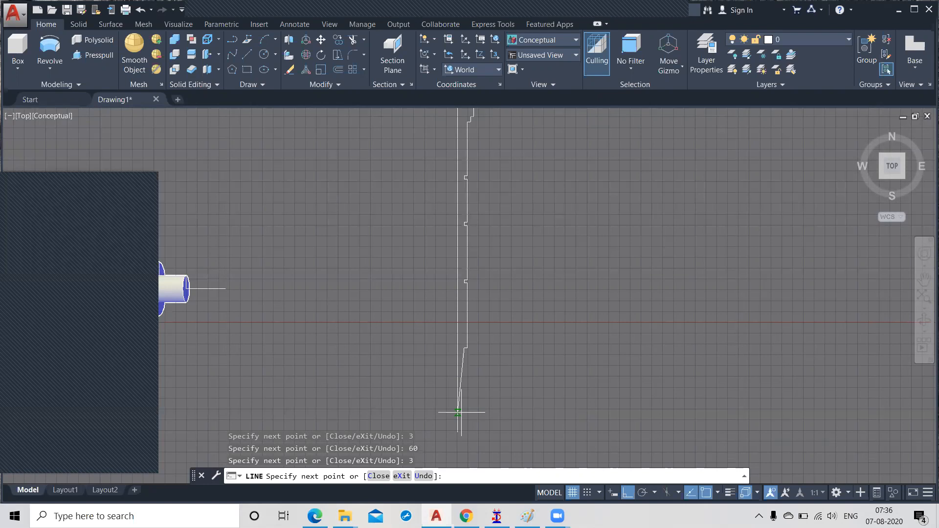
pyautogui.write('3')
pyautogui.press('Return')
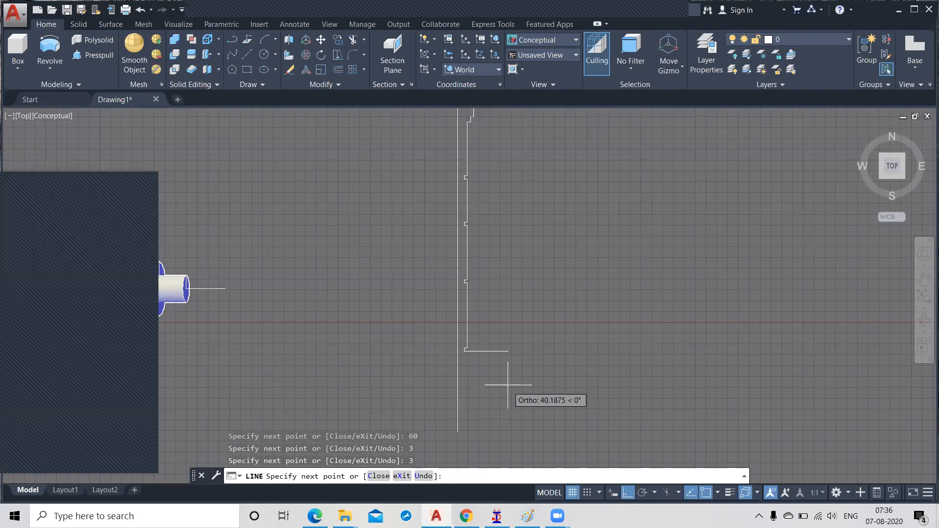
pyautogui.write('3')
pyautogui.press('Return')
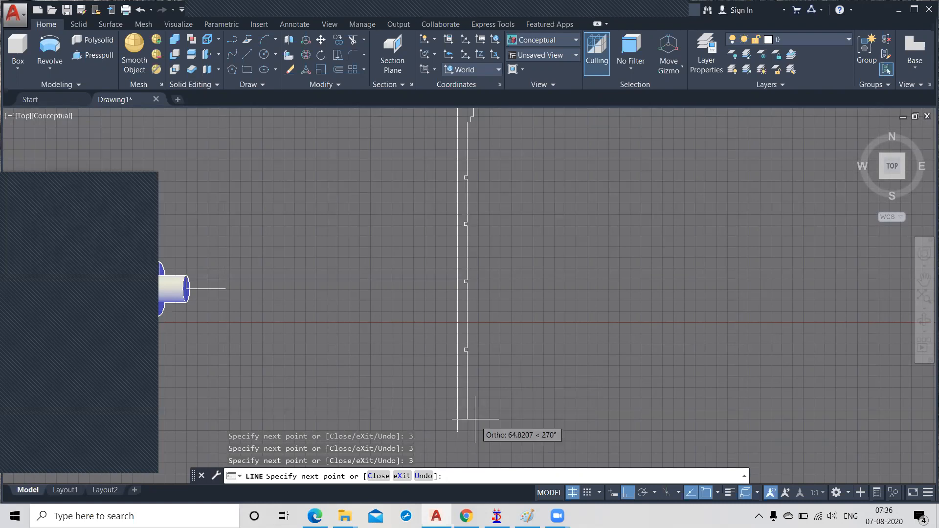
# - Start a new line at the lower end of the vertical axis, drawing 15 units right and 5 units up
pyautogui.scroll(1, 466, 414)
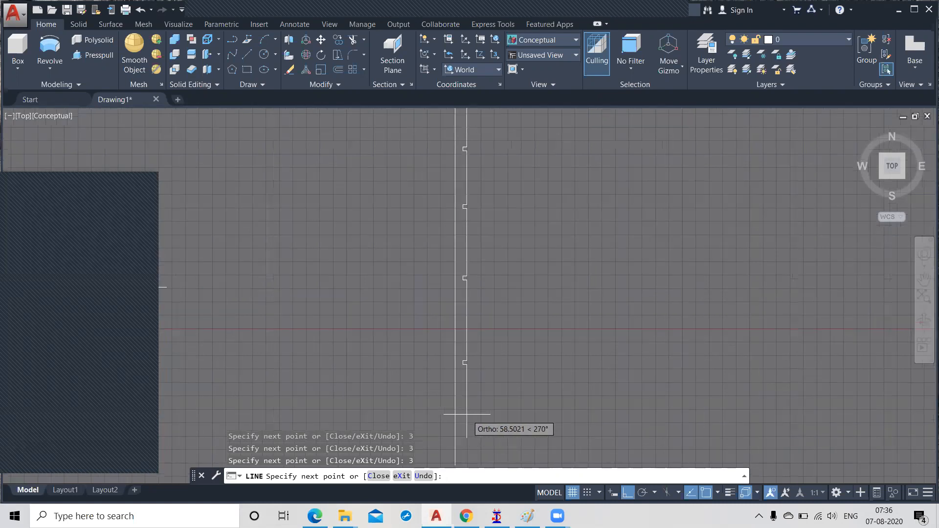
pyautogui.scroll(-1, 467, 414)
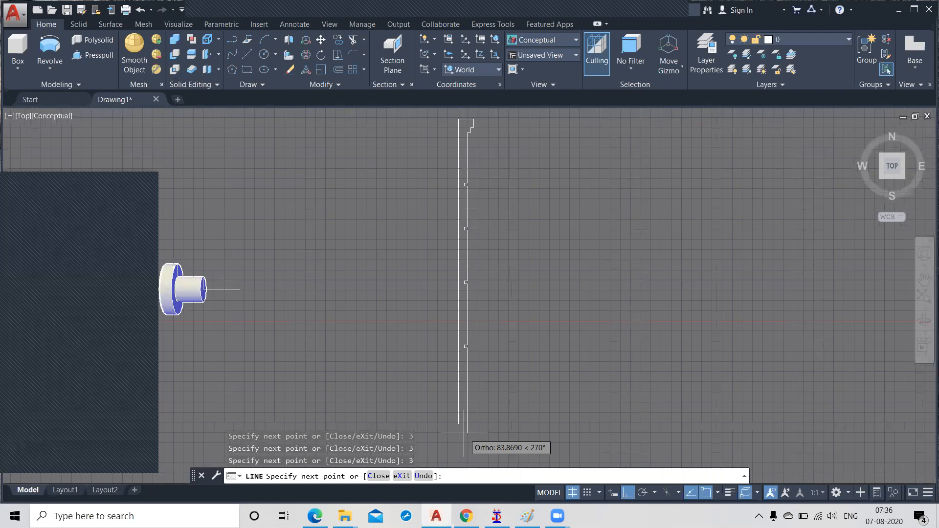
pyautogui.press('space')
pyautogui.press('space')
pyautogui.click(458, 423)
pyautogui.write('15')
pyautogui.press('Return')
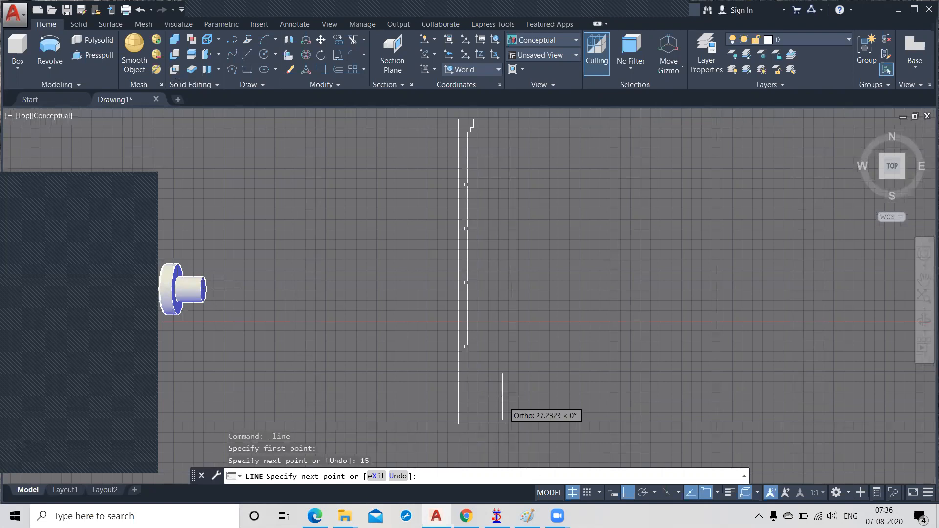
pyautogui.write('5')
pyautogui.press('Return')
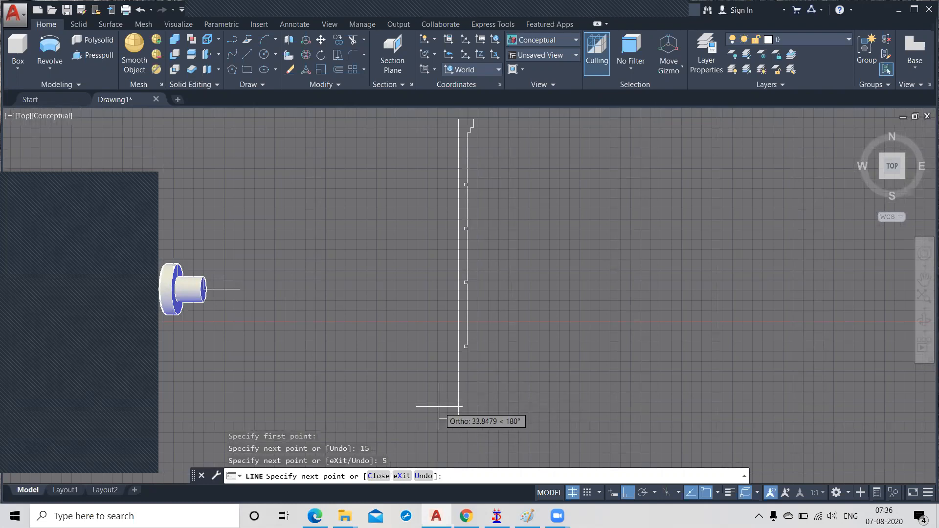
# - Draw the bottom flange's steps: 3 units left, 5 units up and 3 units left
pyautogui.write('3')
pyautogui.press('Return')
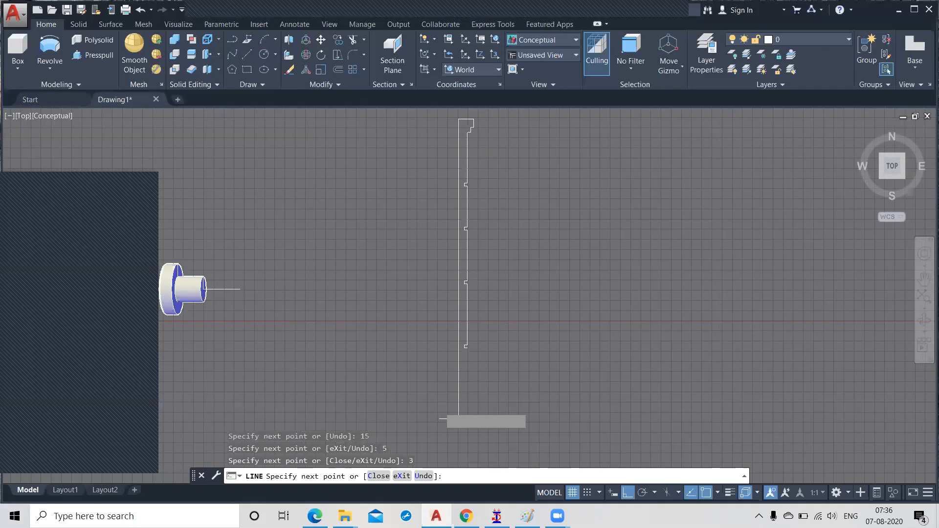
pyautogui.write('5')
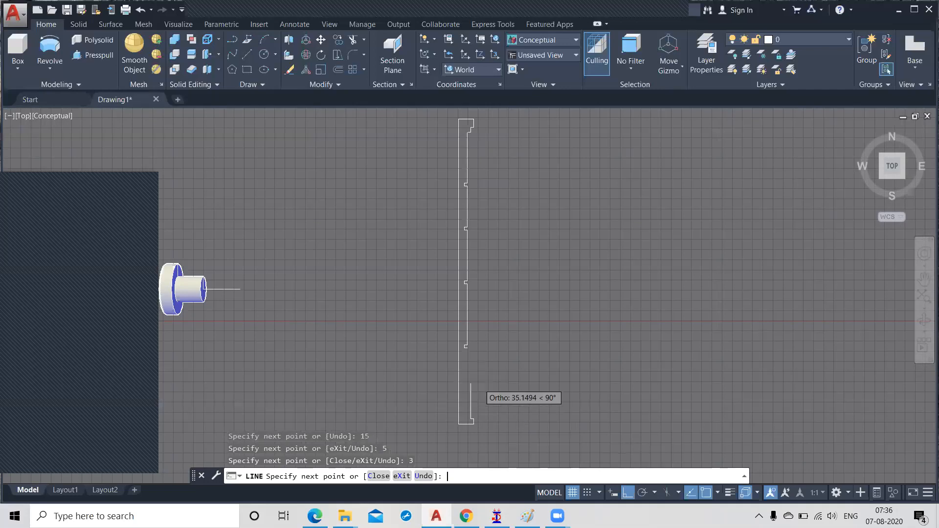
pyautogui.press('Return')
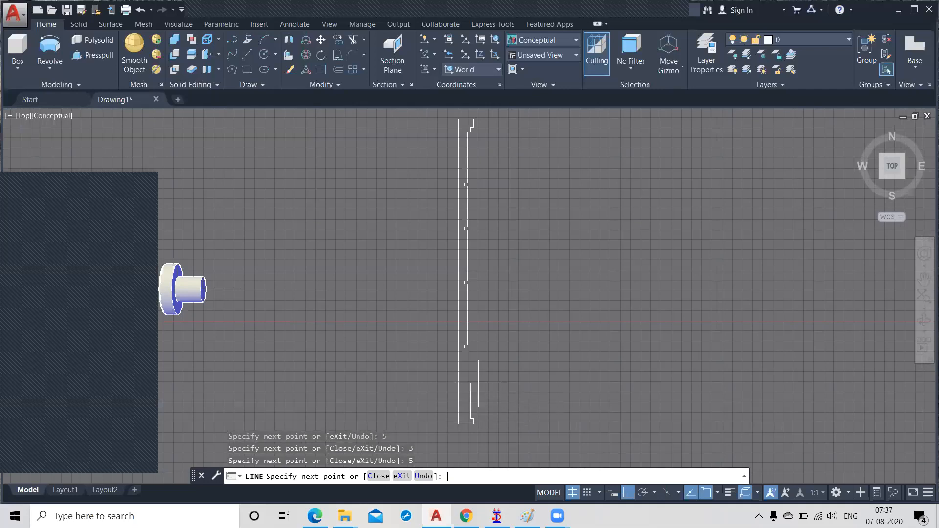
pyautogui.write('3')
pyautogui.press('Return')
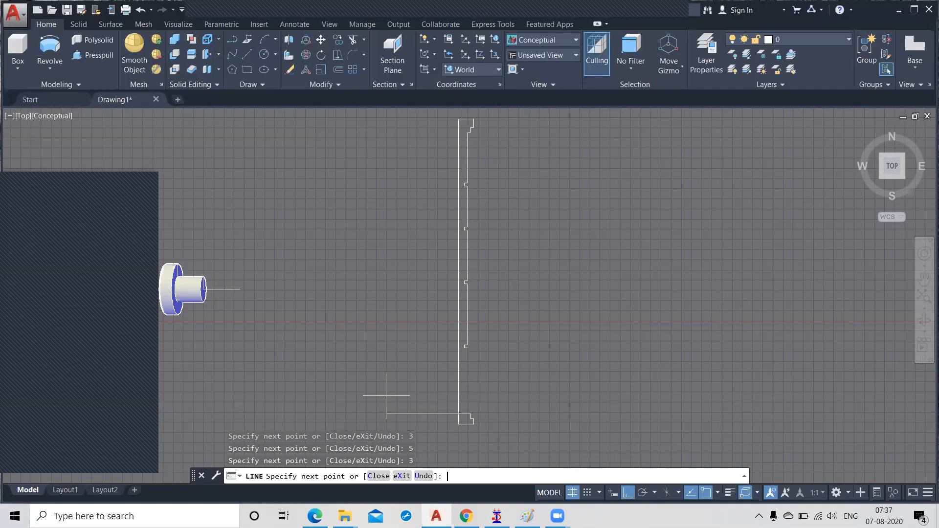
# - Close the profile by joining the top of the bottom steps to the lower outer corner of the fourth groove
pyautogui.scroll(1, 467, 303)
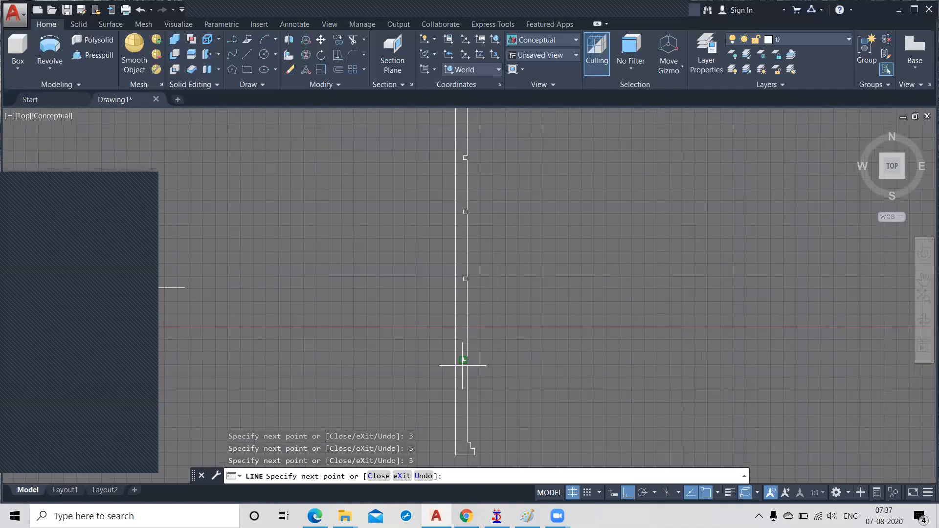
pyautogui.scroll(4, 462, 359)
pyautogui.click(465, 445)
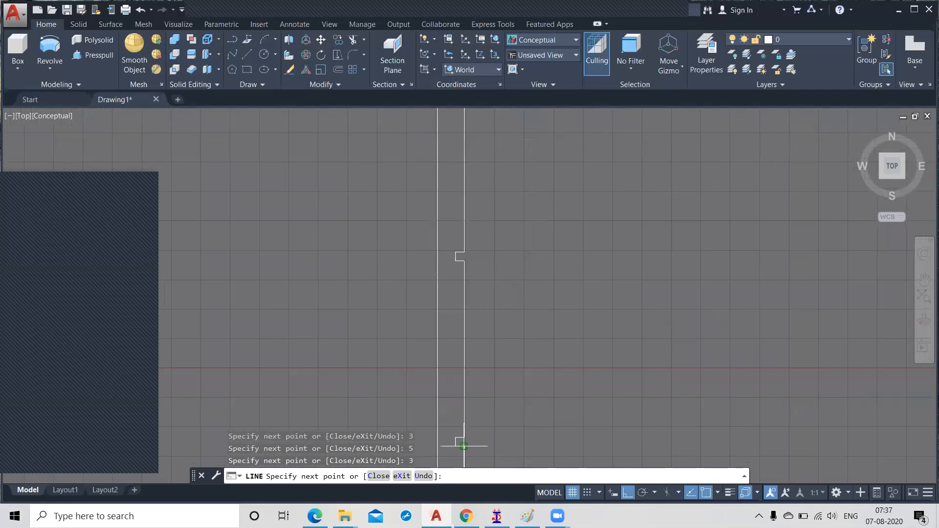
pyautogui.press('Return')
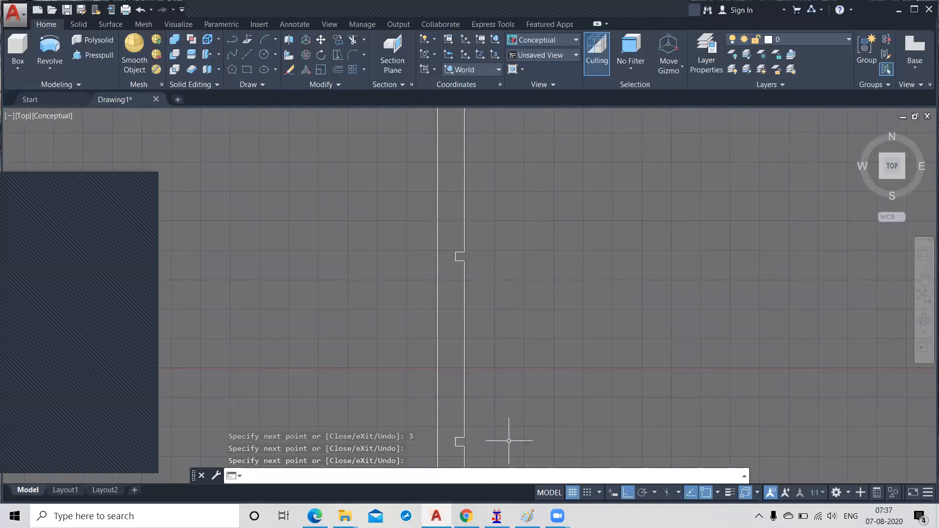
# - Fillet the top flange's upper outer corner with radius 1, using the Multiple option
pyautogui.scroll(-1, 530, 358)
pyautogui.scroll(-1, 531, 359)
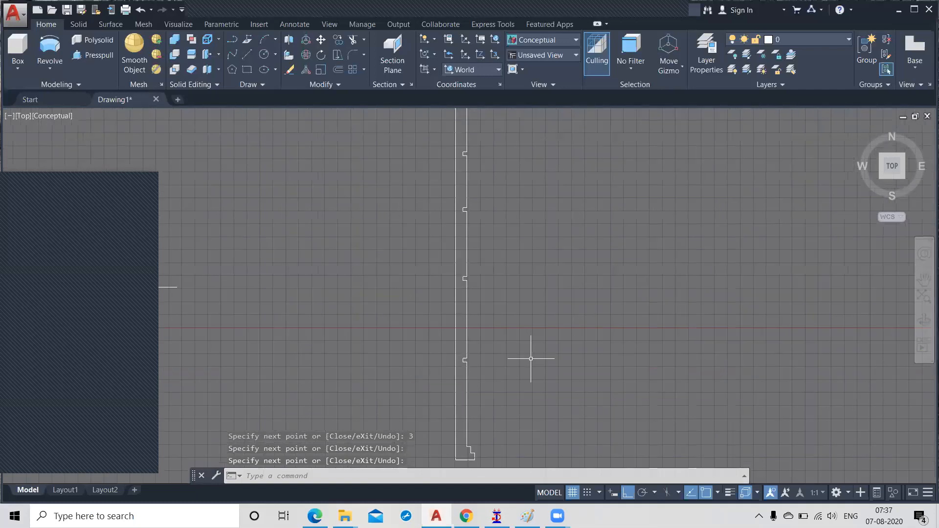
pyautogui.scroll(-1, 530, 358)
pyautogui.moveTo(531, 358); pyautogui.dragTo(536, 406, button='middle')
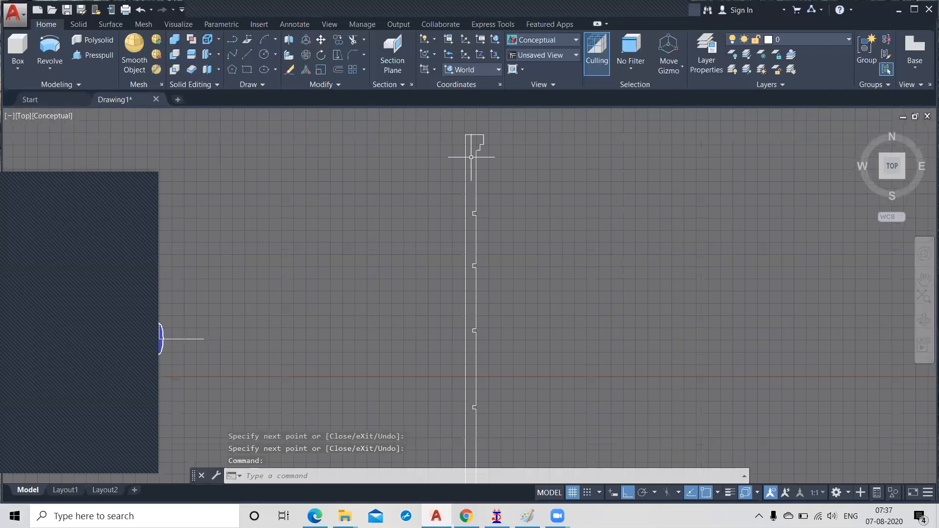
pyautogui.scroll(3, 470, 157)
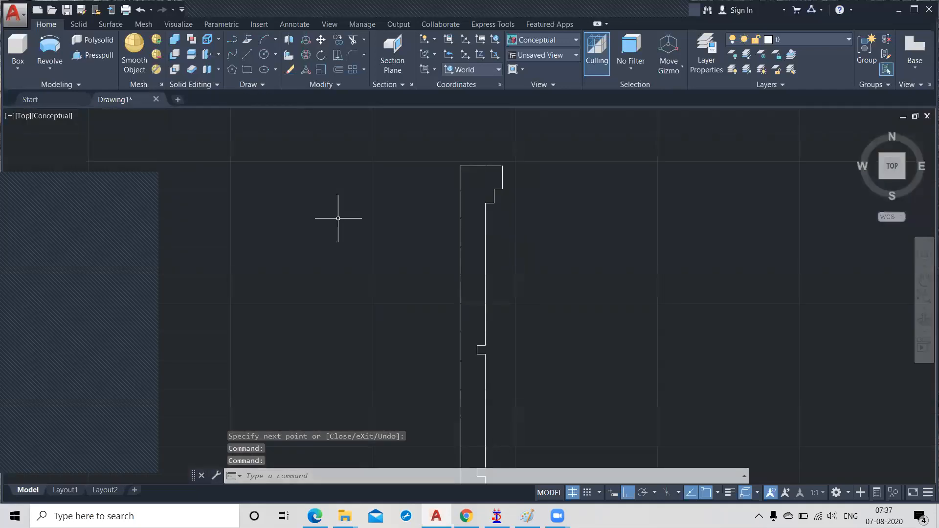
pyautogui.write('f')
pyautogui.press('Return')
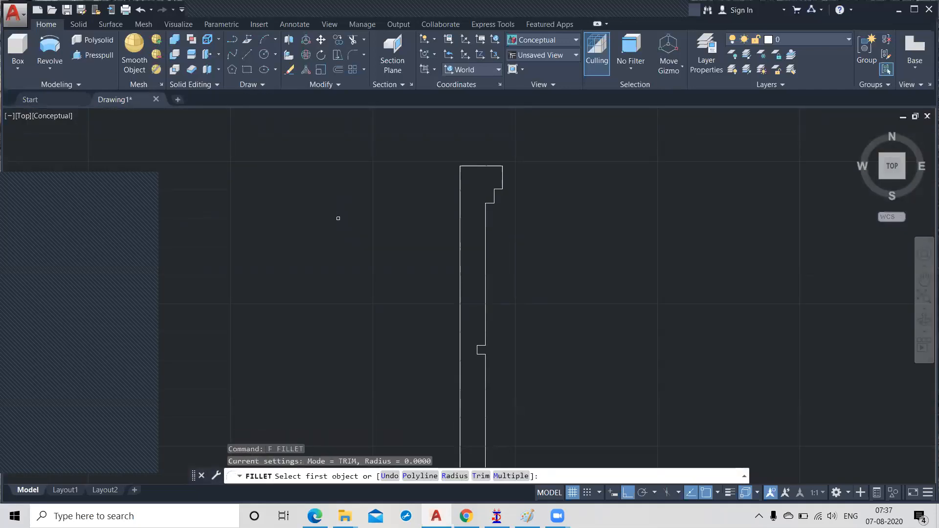
pyautogui.write('r')
pyautogui.press('Return')
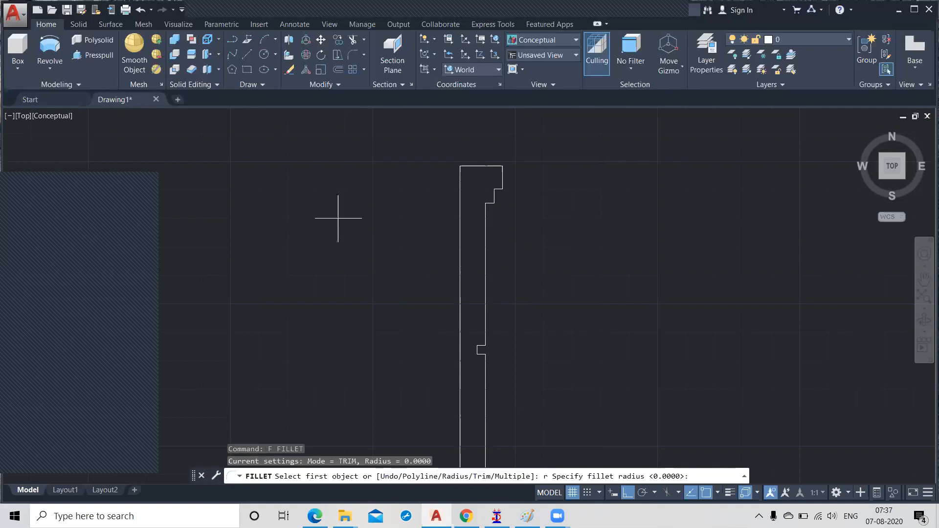
pyautogui.write('1')
pyautogui.press('Return')
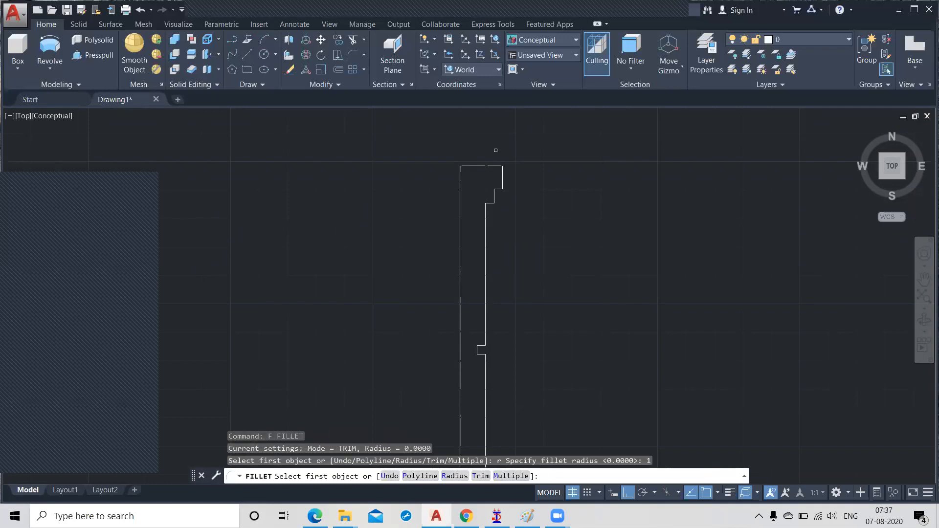
pyautogui.click(501, 477)
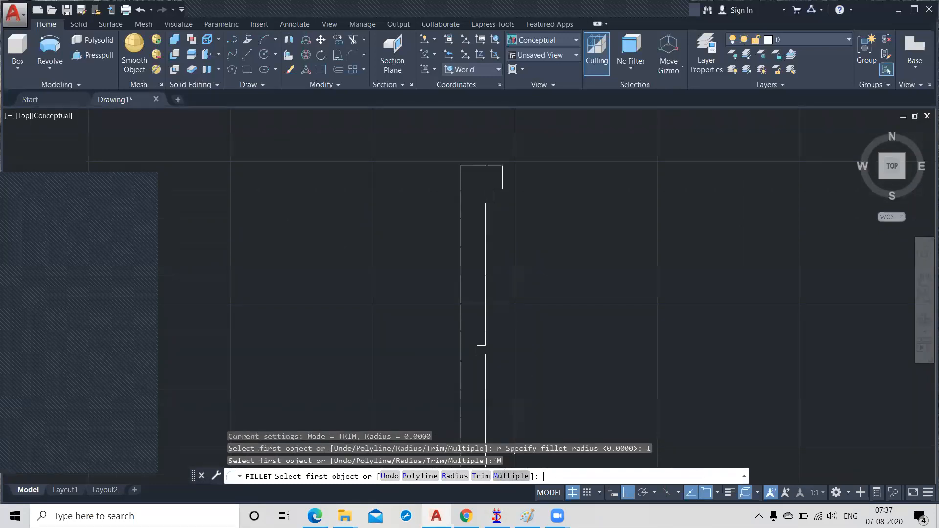
pyautogui.click(496, 167)
pyautogui.click(503, 177)
# - Fillet the lower outer corners of the small step and of the wide flange at the profile's upper end
pyautogui.scroll(3, 470, 296)
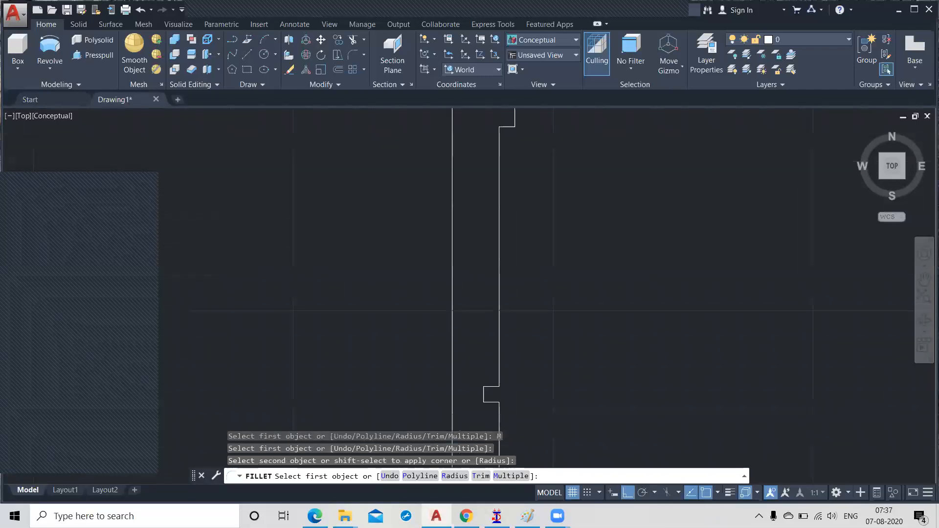
pyautogui.moveTo(514, 120); pyautogui.dragTo(477, 325, button='middle')
pyautogui.scroll(1, 476, 318)
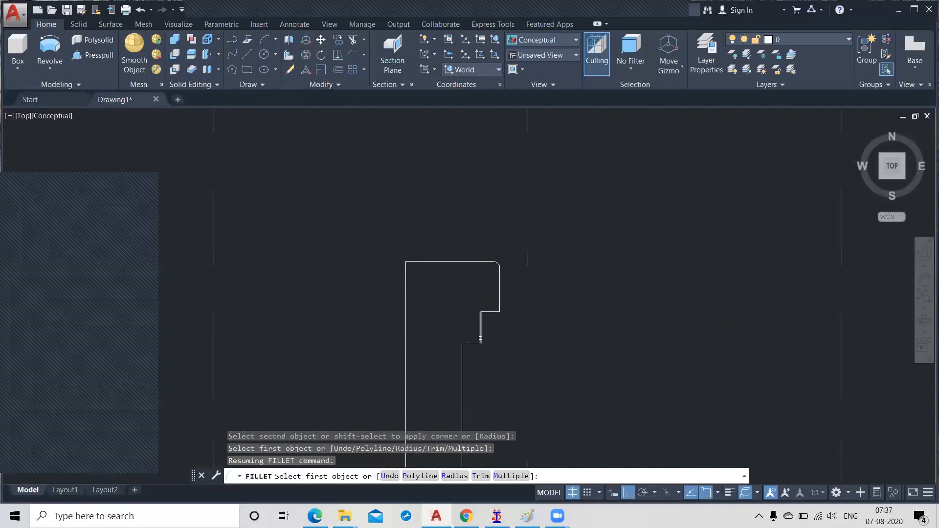
pyautogui.click(470, 341)
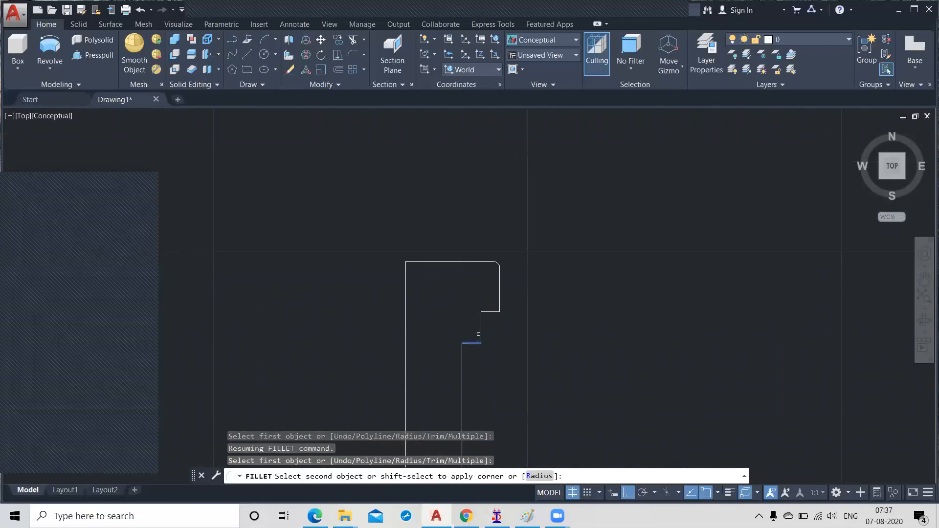
pyautogui.click(481, 333)
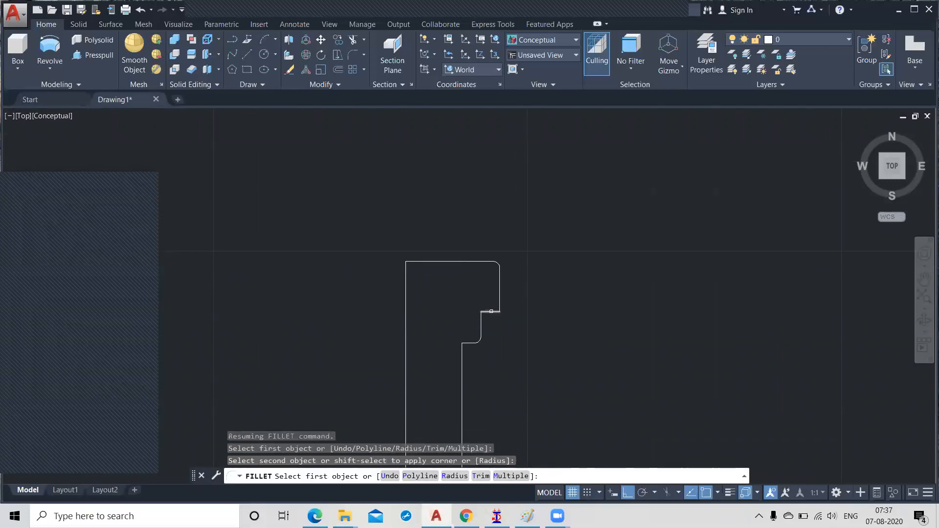
pyautogui.click(491, 312)
pyautogui.click(499, 301)
# - Fillet the inner and outer corners of the small step at the profile's lower end
pyautogui.scroll(-3, 513, 278)
pyautogui.moveTo(537, 380); pyautogui.dragTo(531, 207, button='middle')
pyautogui.scroll(-2, 531, 233)
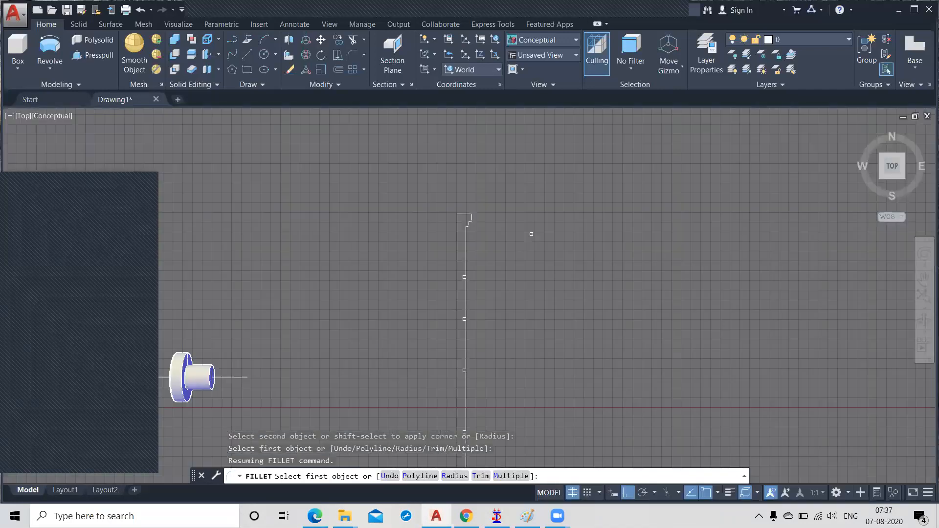
pyautogui.scroll(3, 461, 464)
pyautogui.moveTo(461, 463); pyautogui.dragTo(500, 367, button='middle')
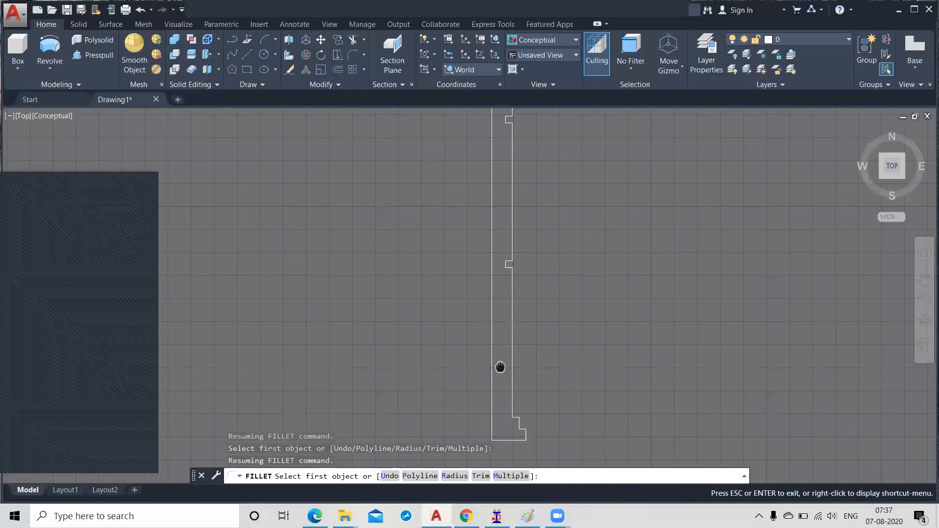
pyautogui.scroll(3, 500, 367)
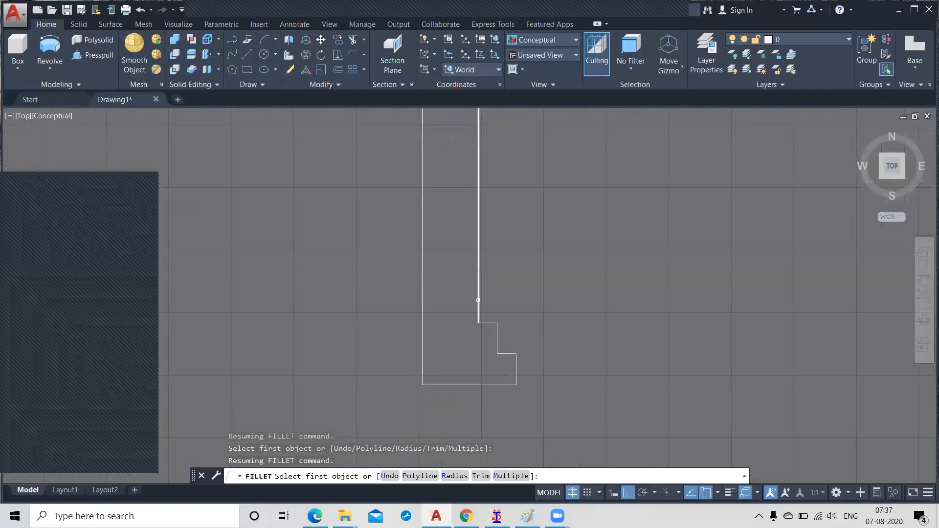
pyautogui.click(481, 313)
pyautogui.click(484, 323)
pyautogui.scroll(3, 483, 320)
pyautogui.click(527, 362)
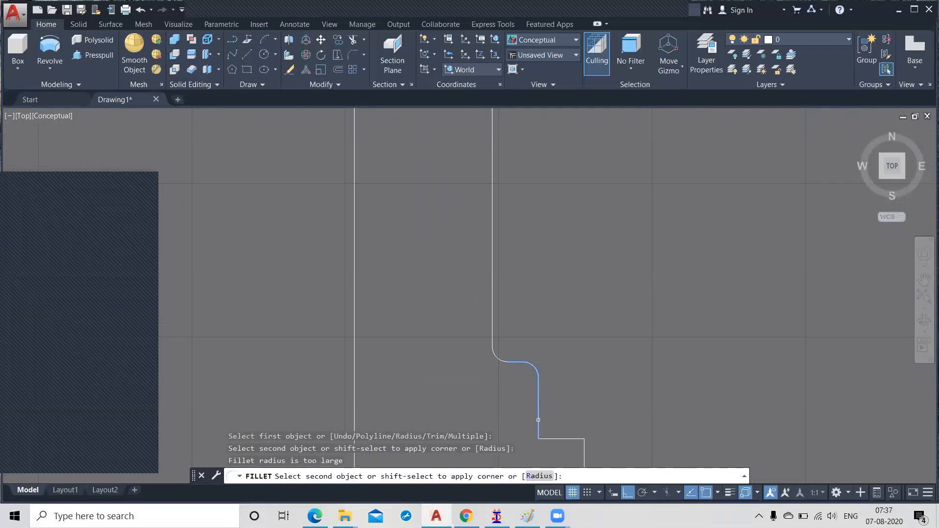
pyautogui.click(537, 422)
# - Try to fillet the inner corner between the small step's vertical edge and the bottom flange's upper edge
pyautogui.click(538, 433)
pyautogui.click(554, 439)
pyautogui.click(558, 439)
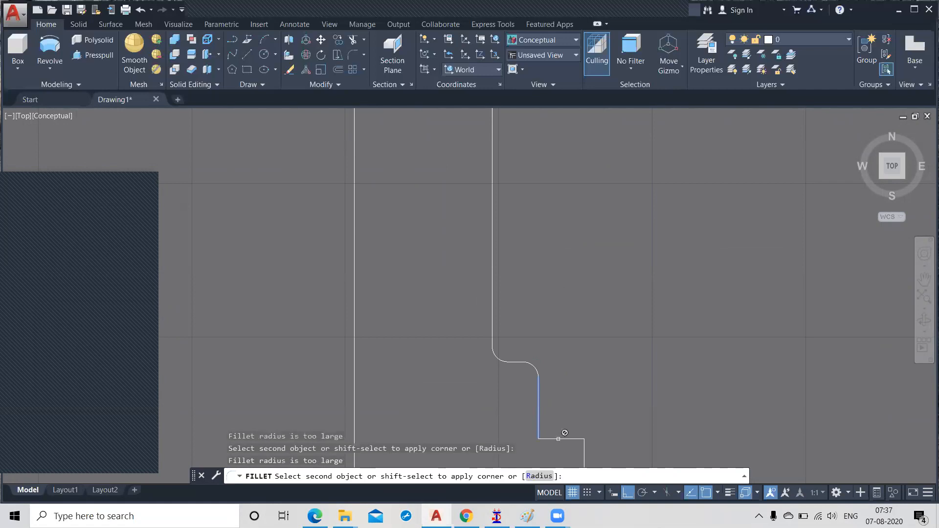
# - Fillet the bottom flange's upper outer corner between its short horizontal edge and vertical side
pyautogui.moveTo(565, 433); pyautogui.dragTo(454, 172, button='middle')
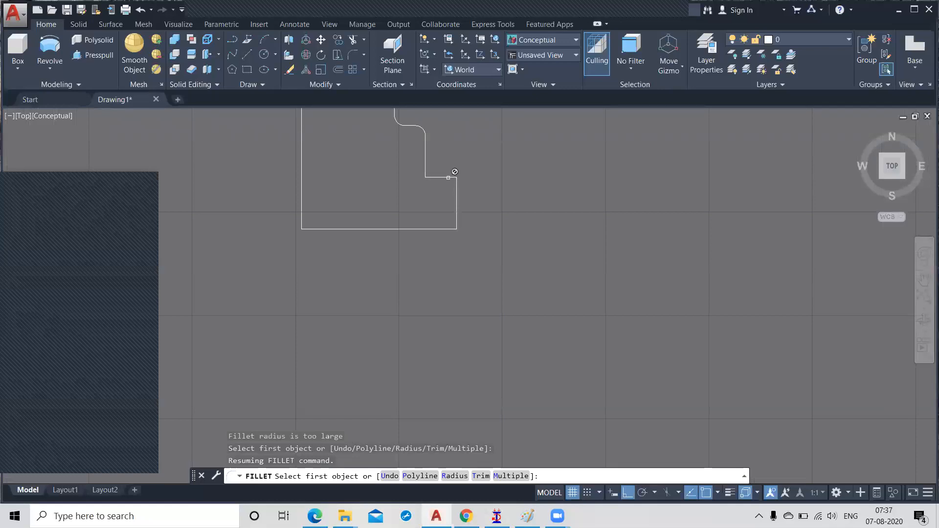
pyautogui.click(449, 178)
pyautogui.click(456, 198)
pyautogui.scroll(-6, 546, 202)
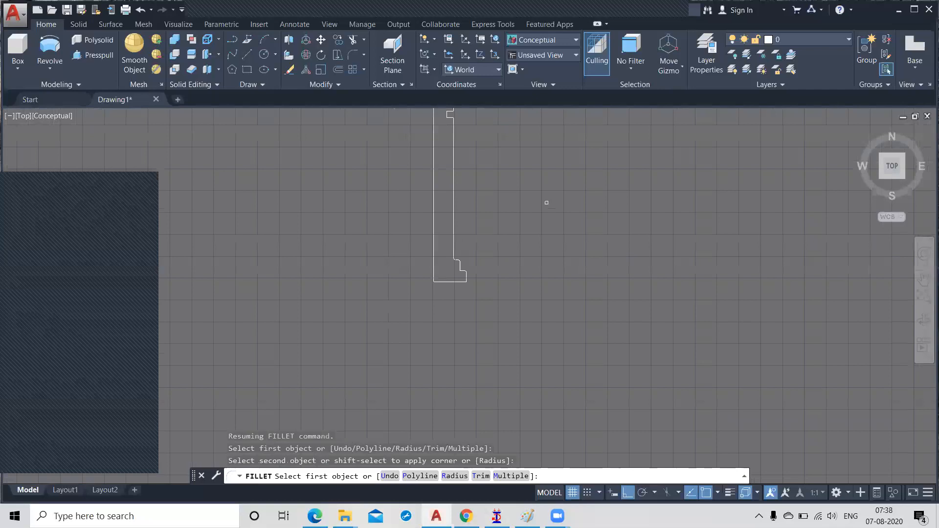
pyautogui.scroll(-3, 550, 208)
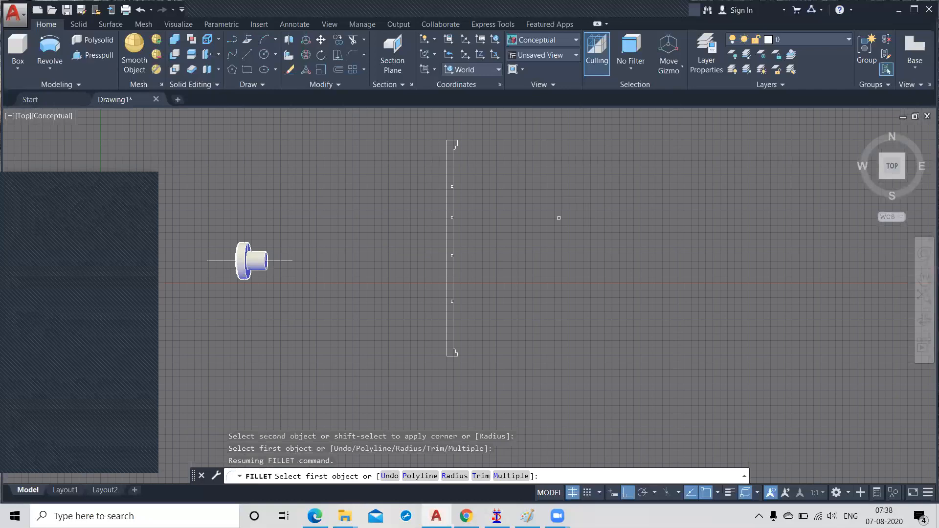
# - Revolve the entire filleted half-profile 360° into a solid, taking its long straight vertical edge from upper to lower endpoint as the axis
pyautogui.click(50, 46)
pyautogui.click(392, 118)
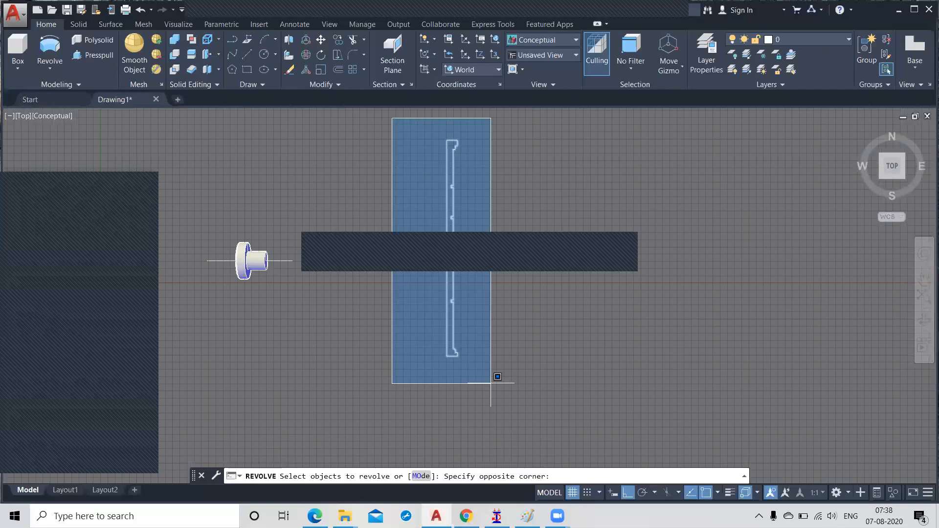
pyautogui.click(491, 383)
pyautogui.rightClick(546, 338)
pyautogui.click(562, 346)
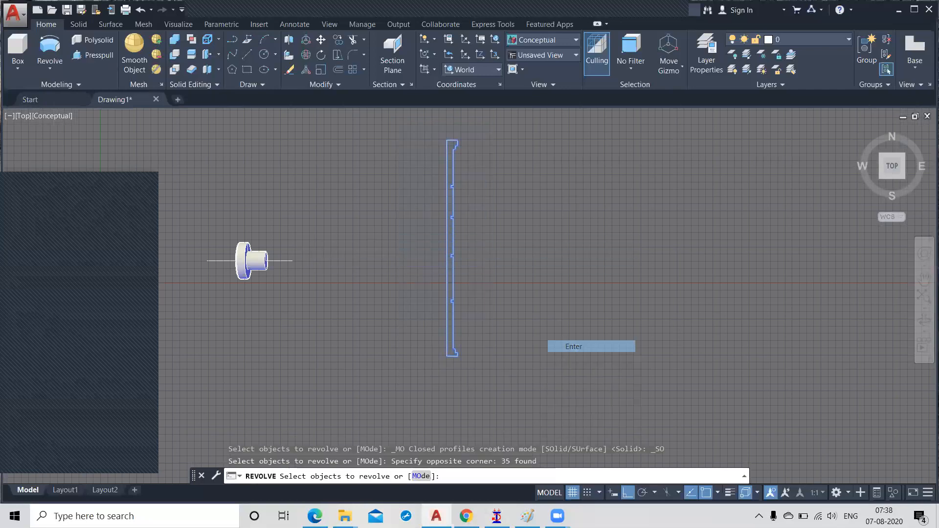
pyautogui.click(447, 142)
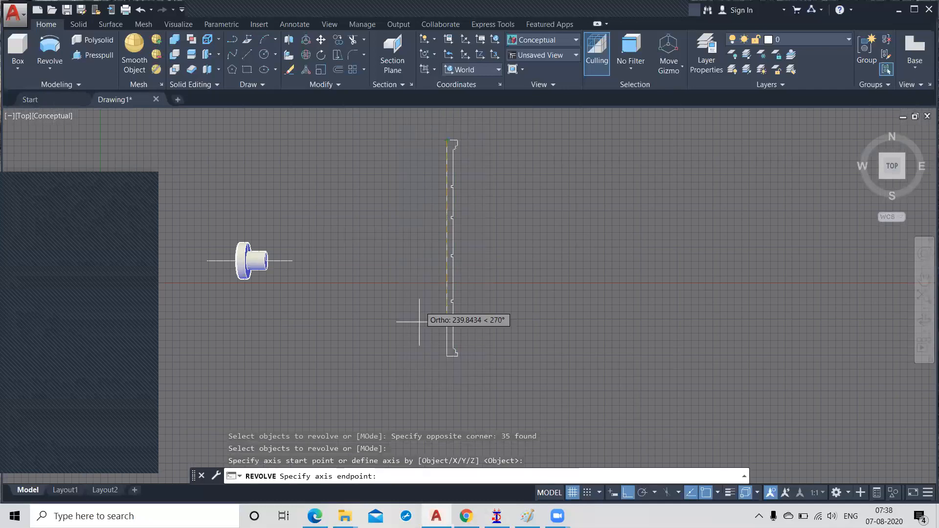
pyautogui.click(447, 355)
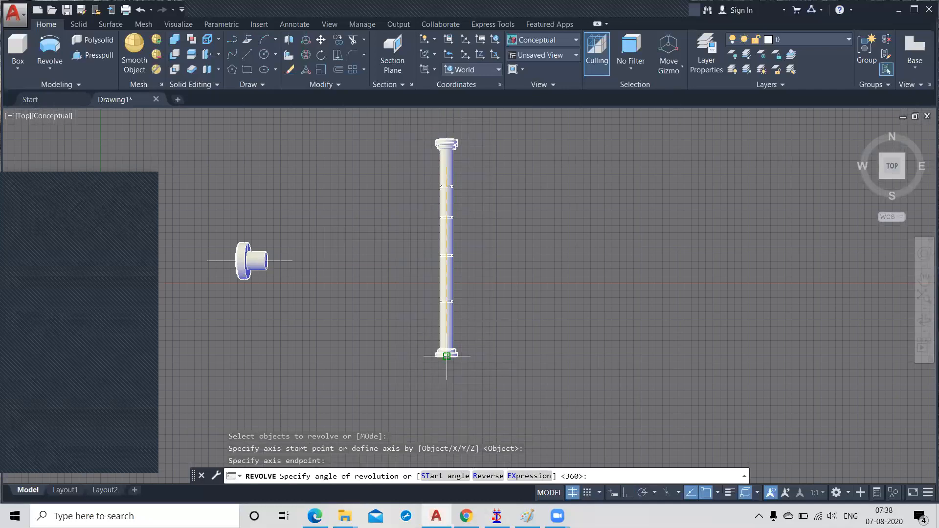
pyautogui.write('360')
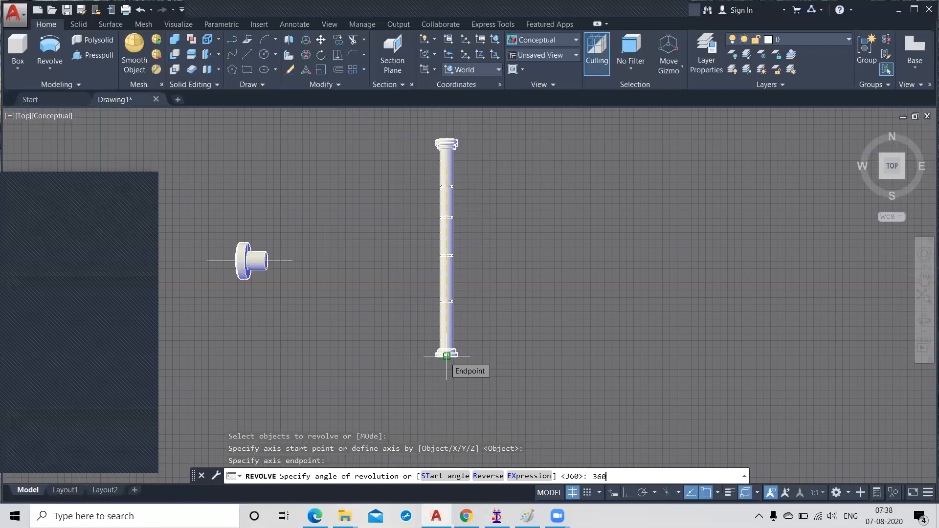
pyautogui.press('Return')
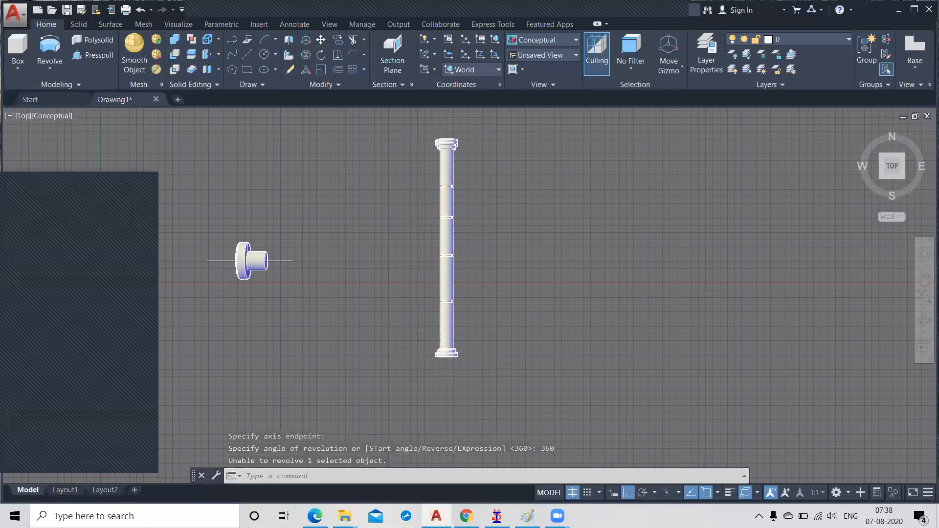
# - Draw a small freehand rectangle on the ground plane in empty space, well apart from the revolved column and flanged part
pyautogui.click(859, 131)
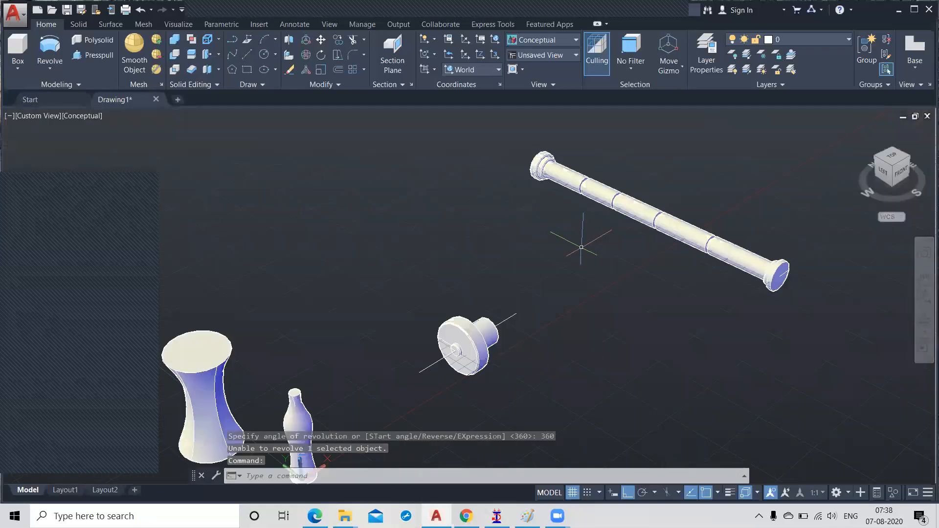
pyautogui.moveTo(580, 247); pyautogui.dragTo(532, 286, button='middle')
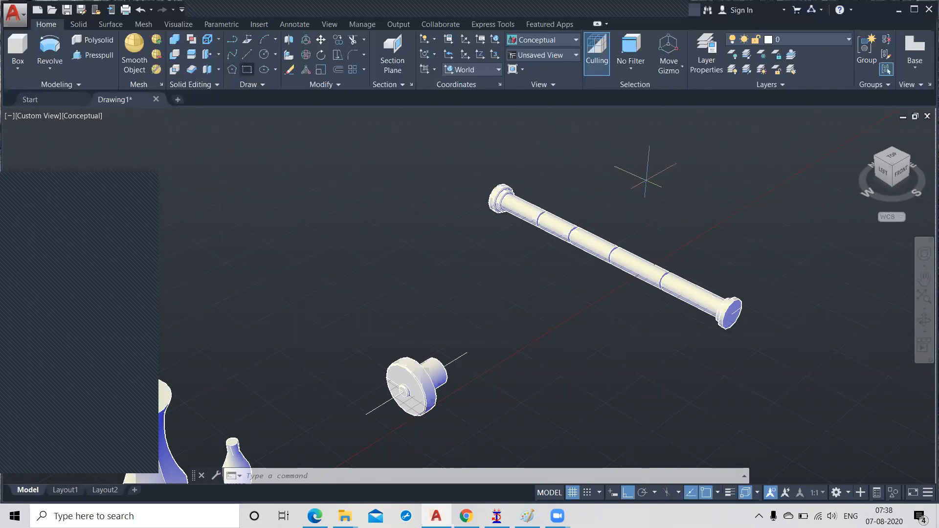
pyautogui.click(267, 228)
pyautogui.click(276, 264)
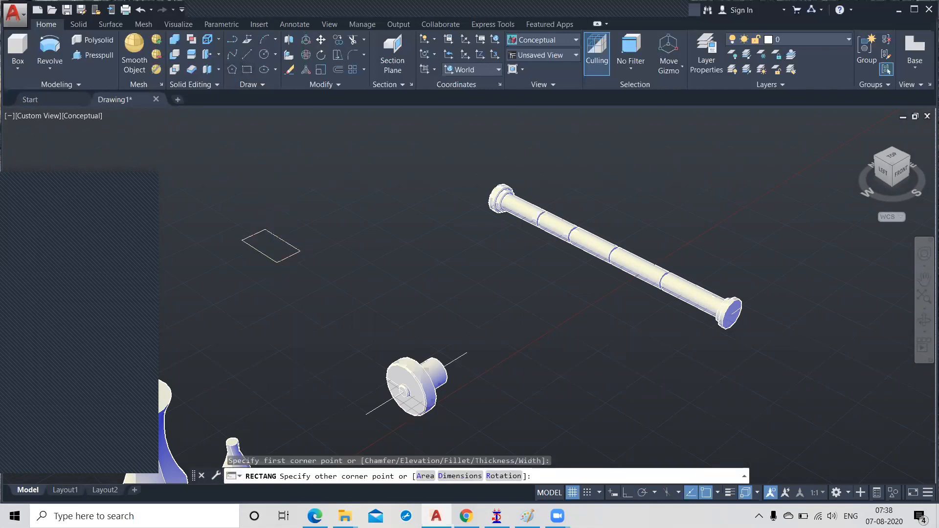
# - Extrude the small rectangle upward into a tall rectangular block, setting its height freehand
pyautogui.click(50, 69)
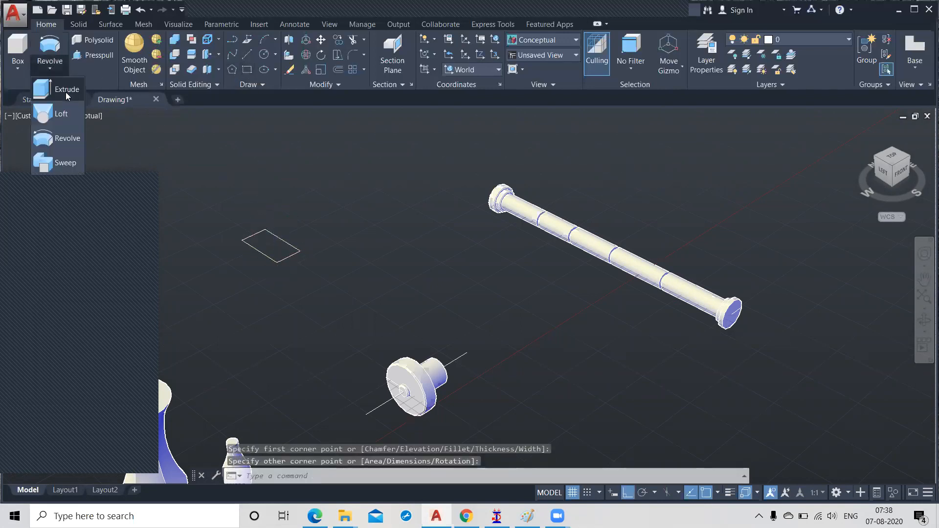
pyautogui.click(65, 92)
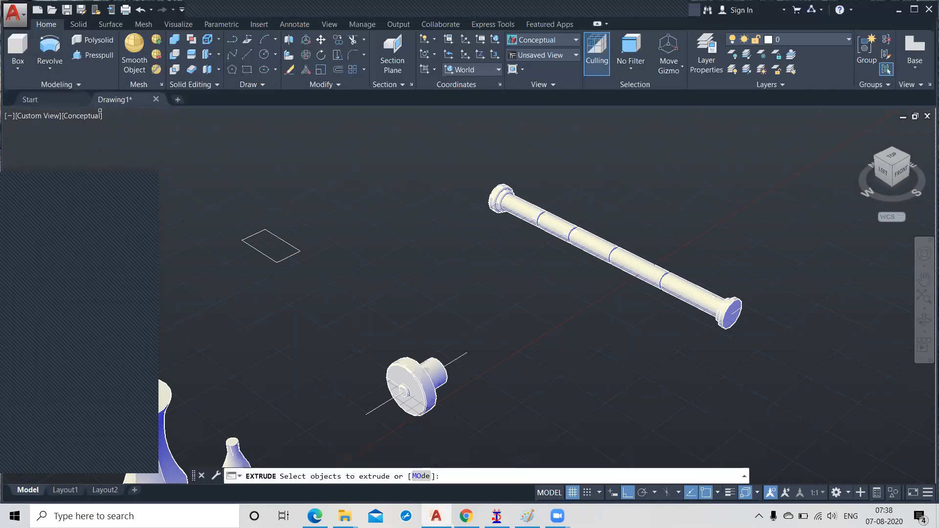
pyautogui.click(253, 234)
pyautogui.rightClick(256, 235)
pyautogui.click(274, 241)
pyautogui.moveTo(259, 148); pyautogui.dragTo(258, 259, button='middle')
pyautogui.click(247, 128)
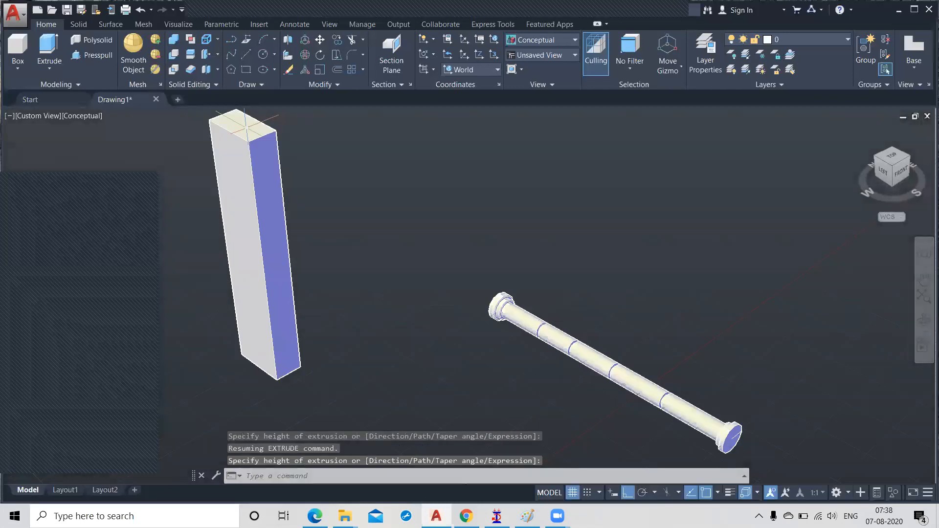
pyautogui.scroll(-2, 345, 199)
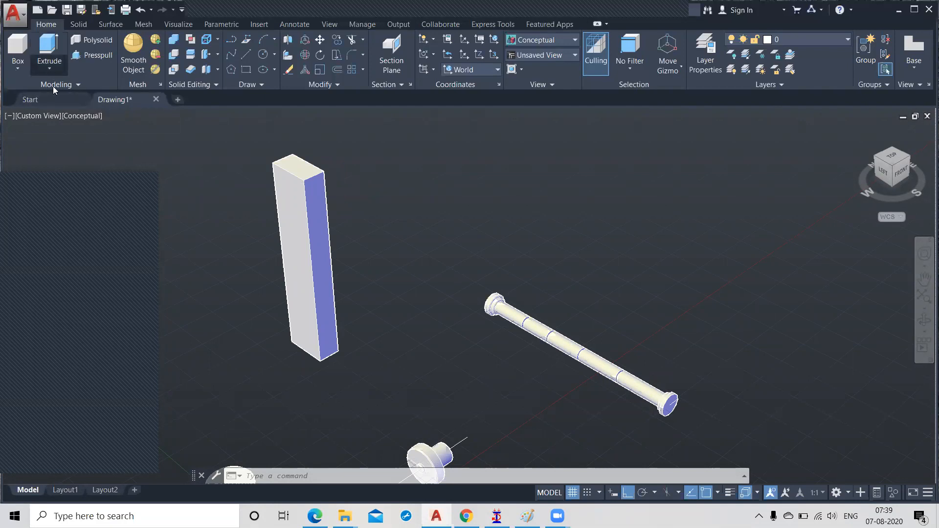
pyautogui.click(50, 69)
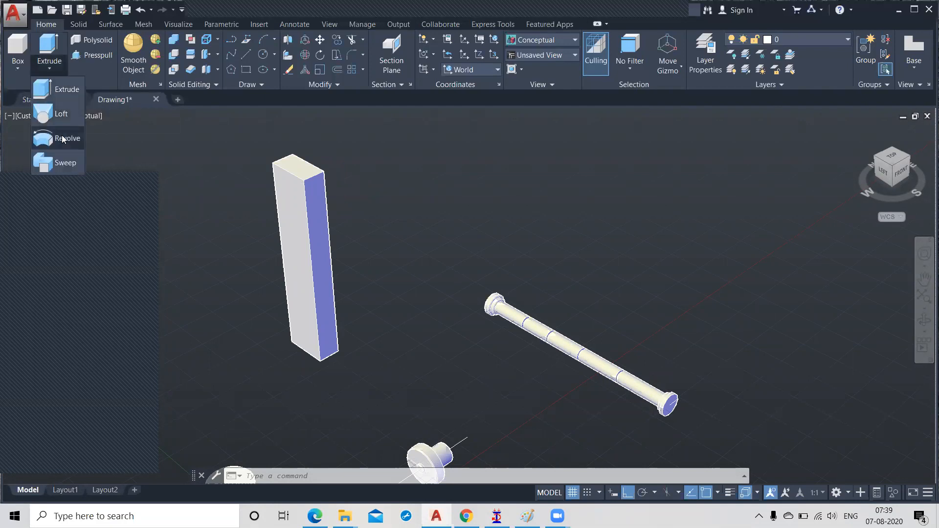